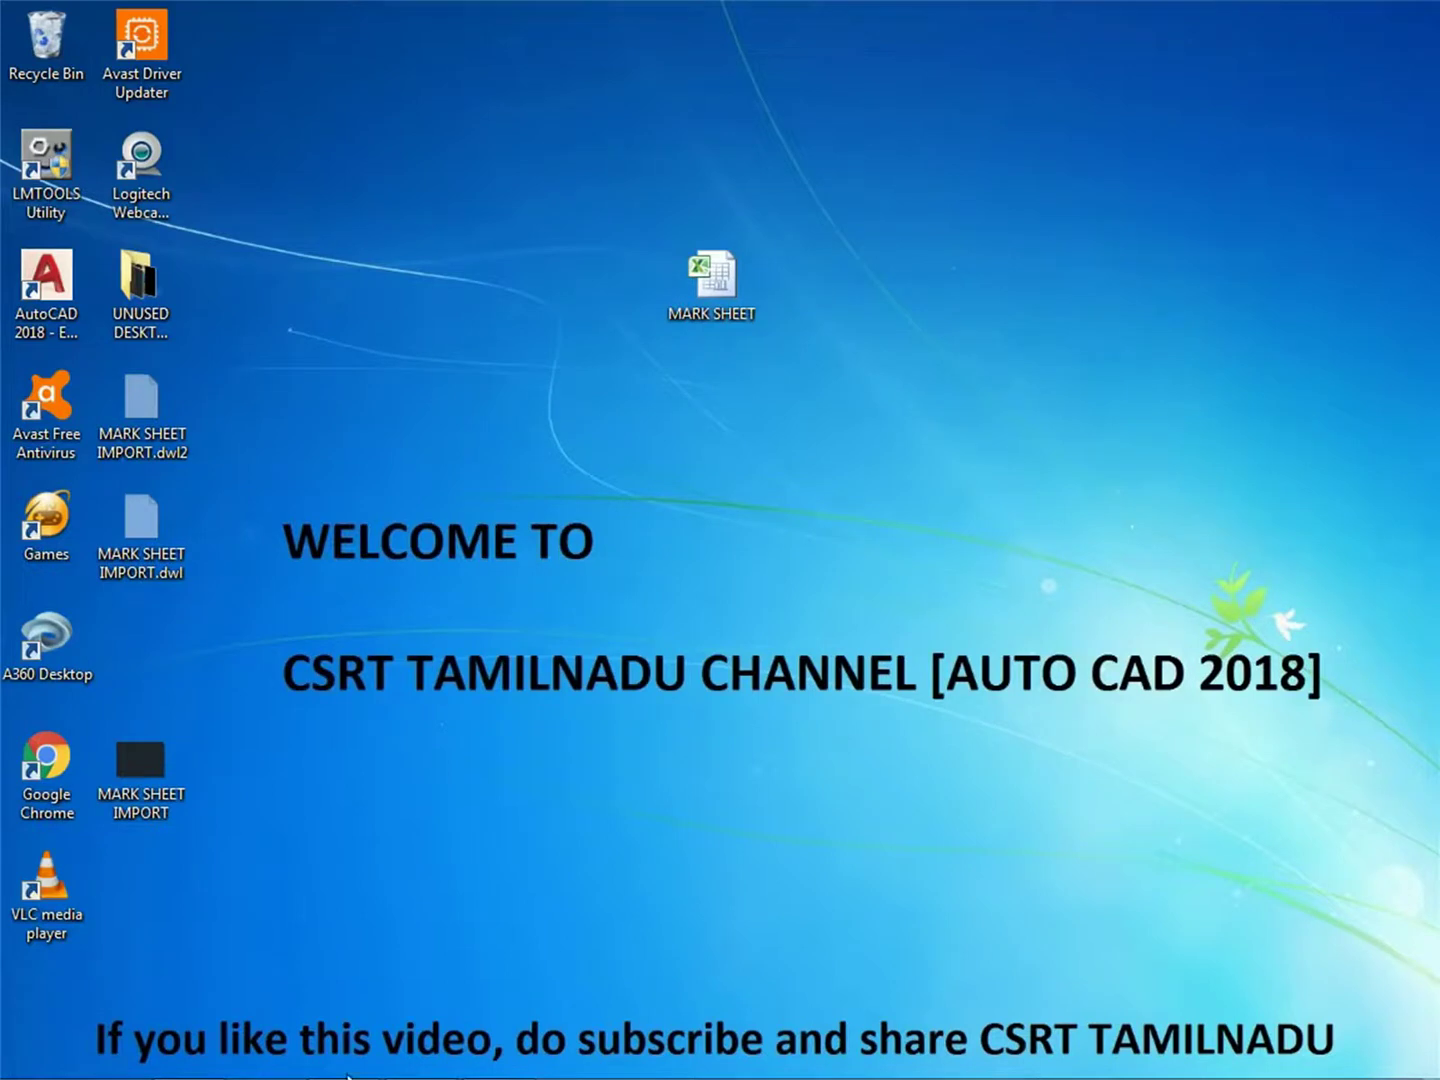
Step: Restore the MARK SHEET IMPORT drawing window from the AutoCAD 2018 taskbar button
mouse_move(348, 1075)
left_click(420, 1055)
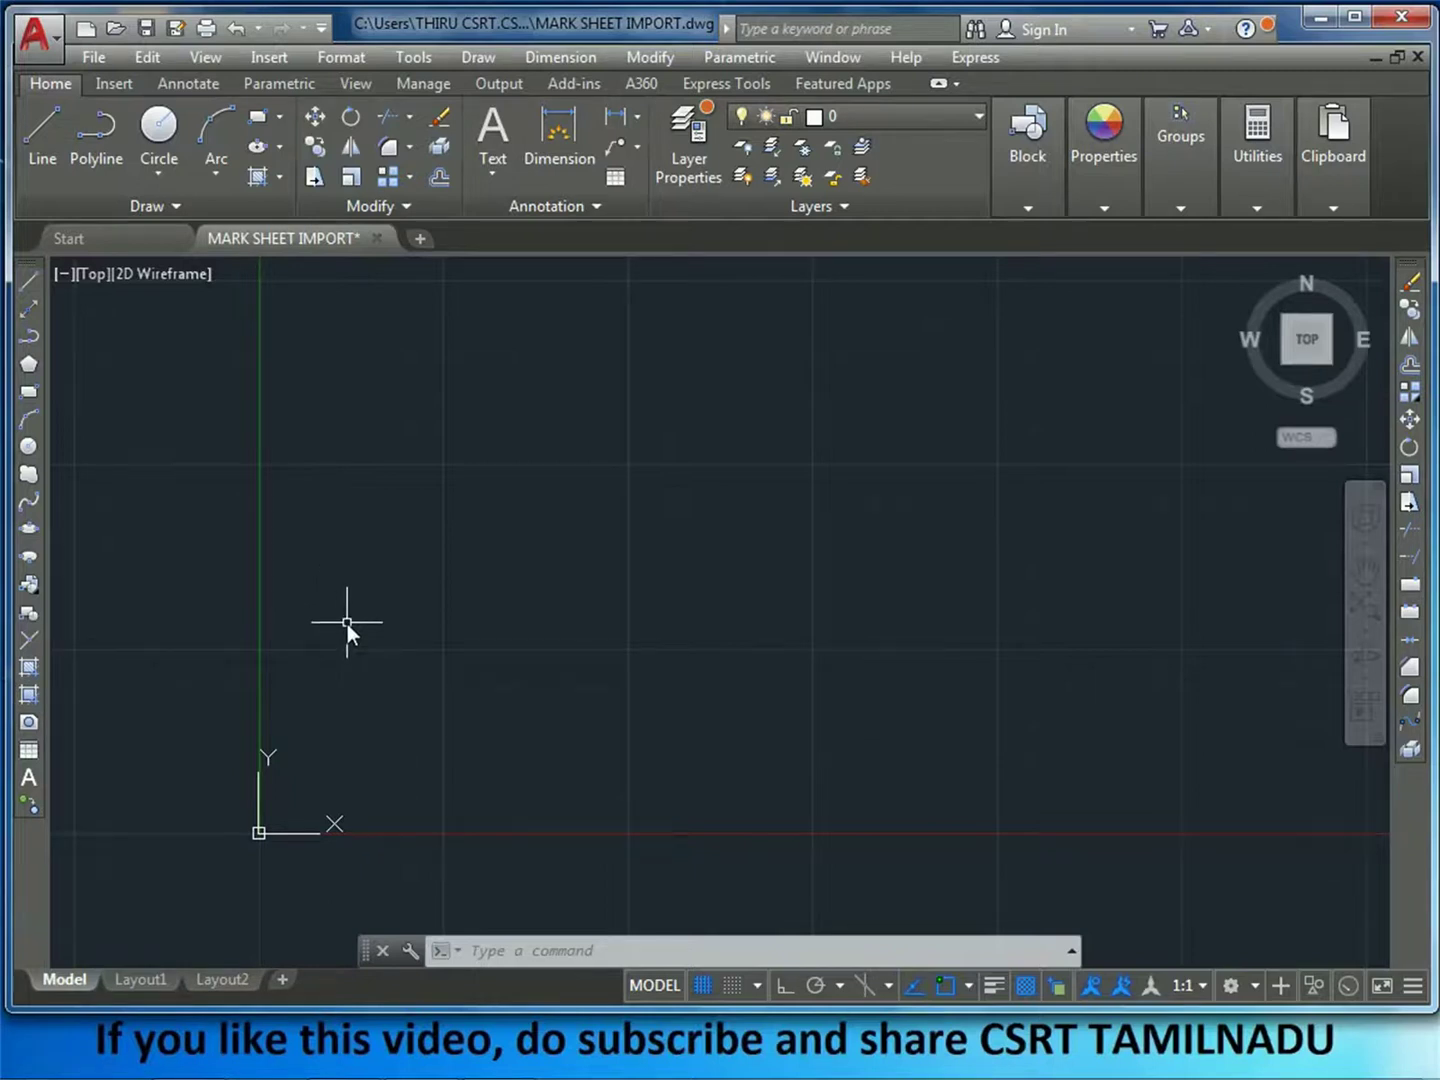
type("GD")
key("Return")
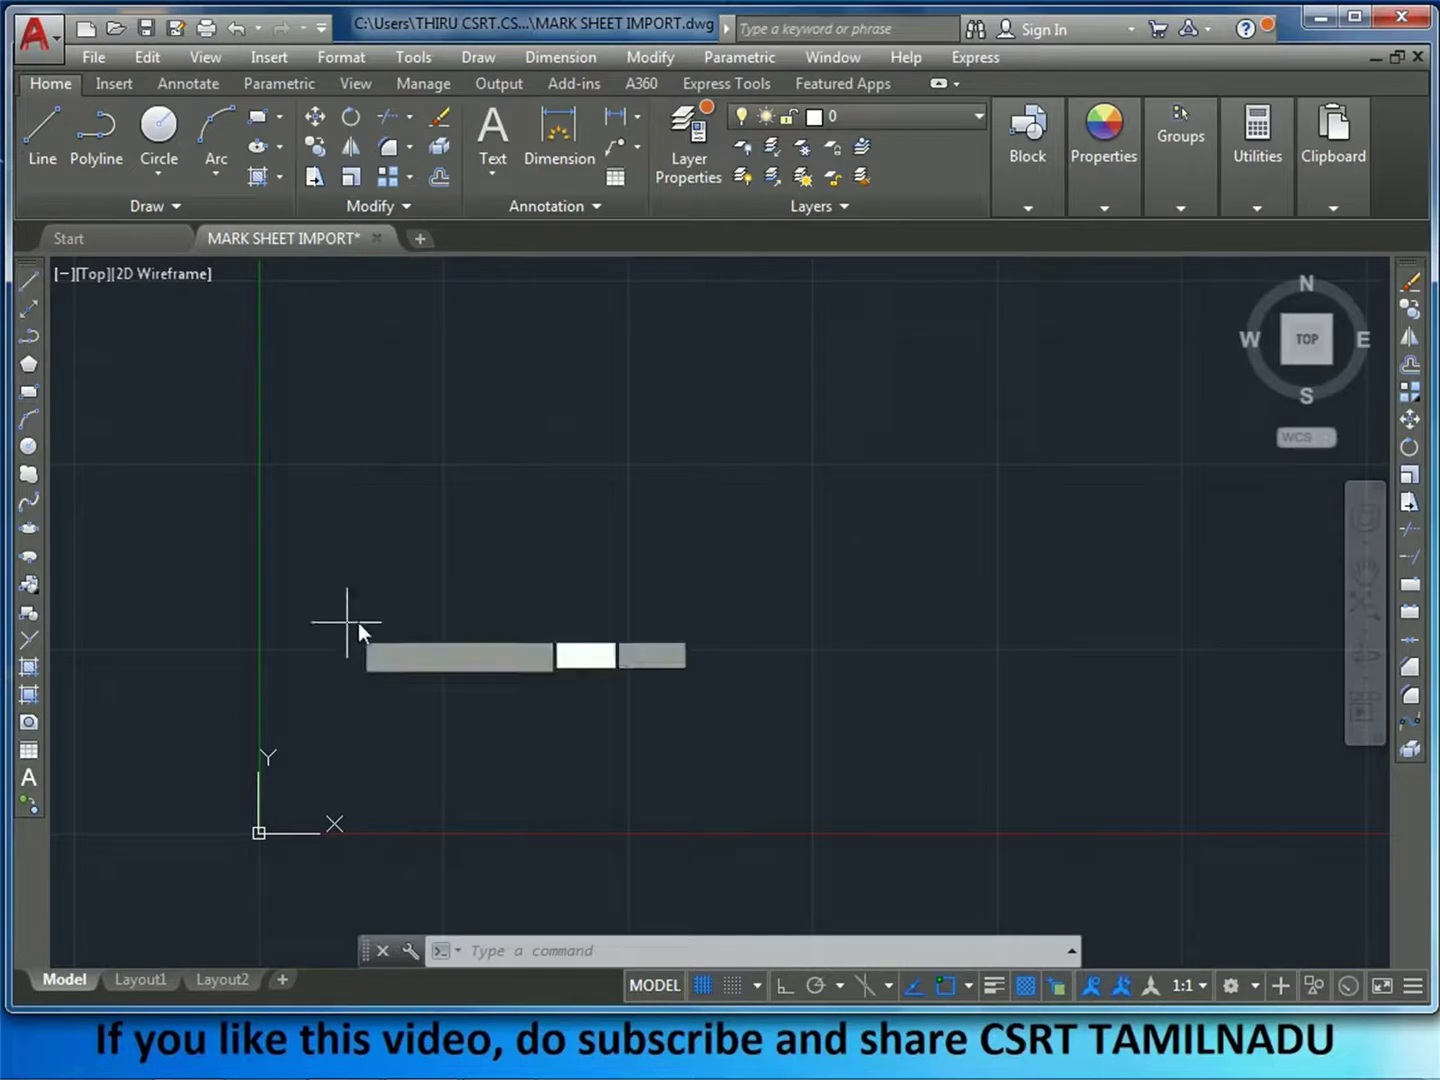
key("Escape")
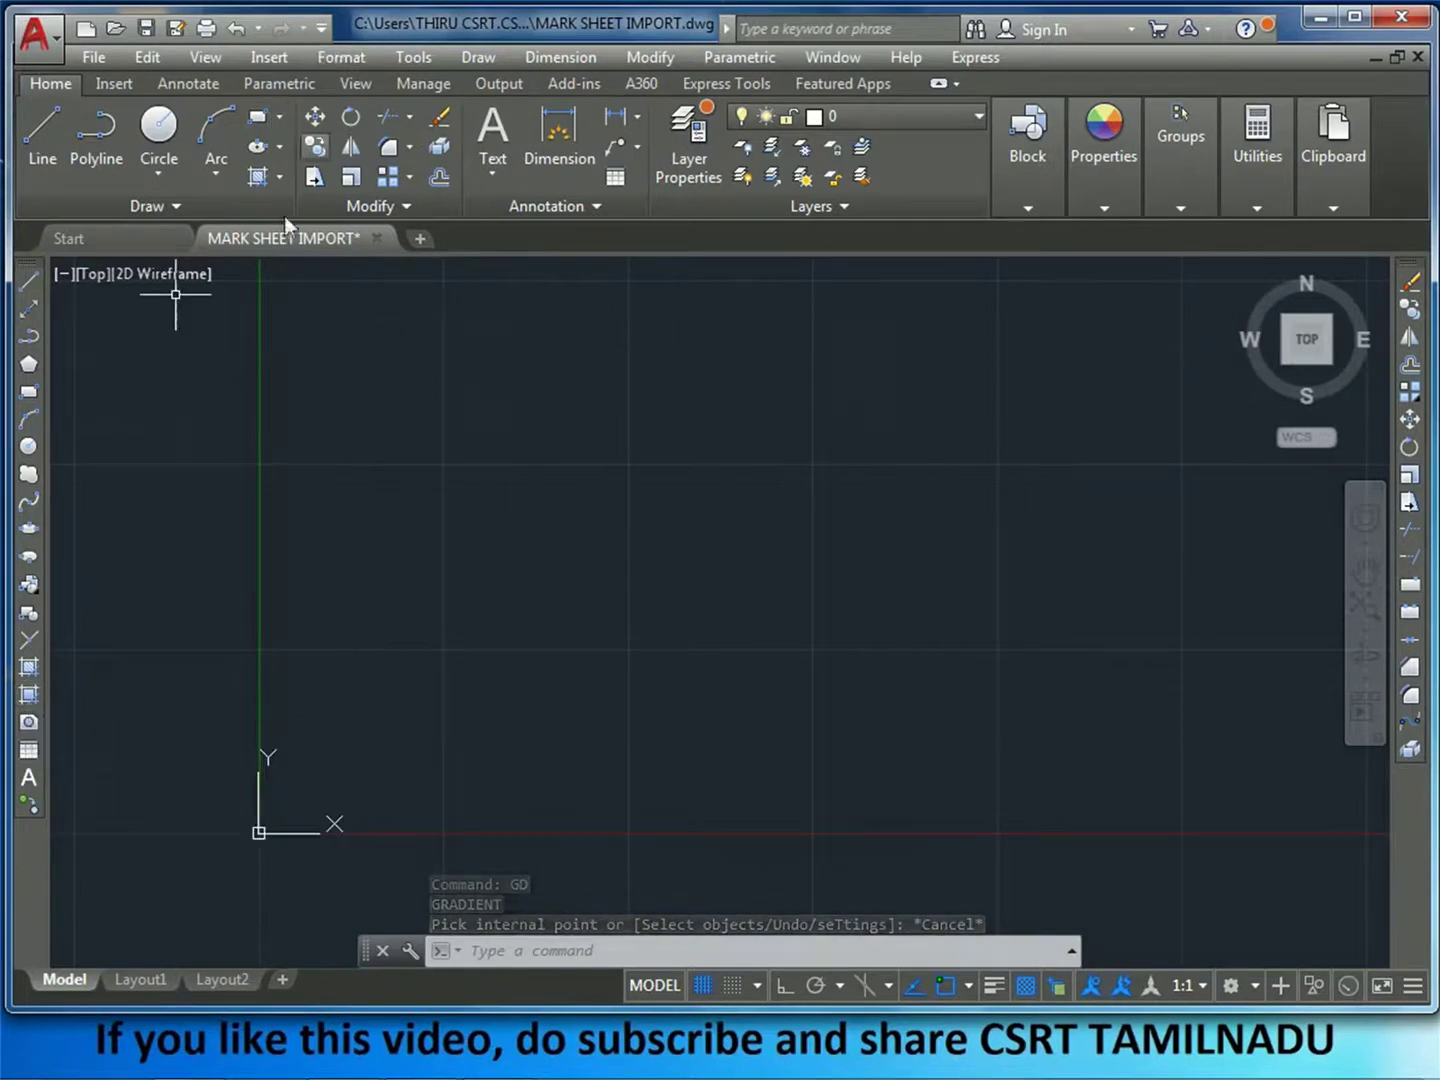
left_click(282, 177)
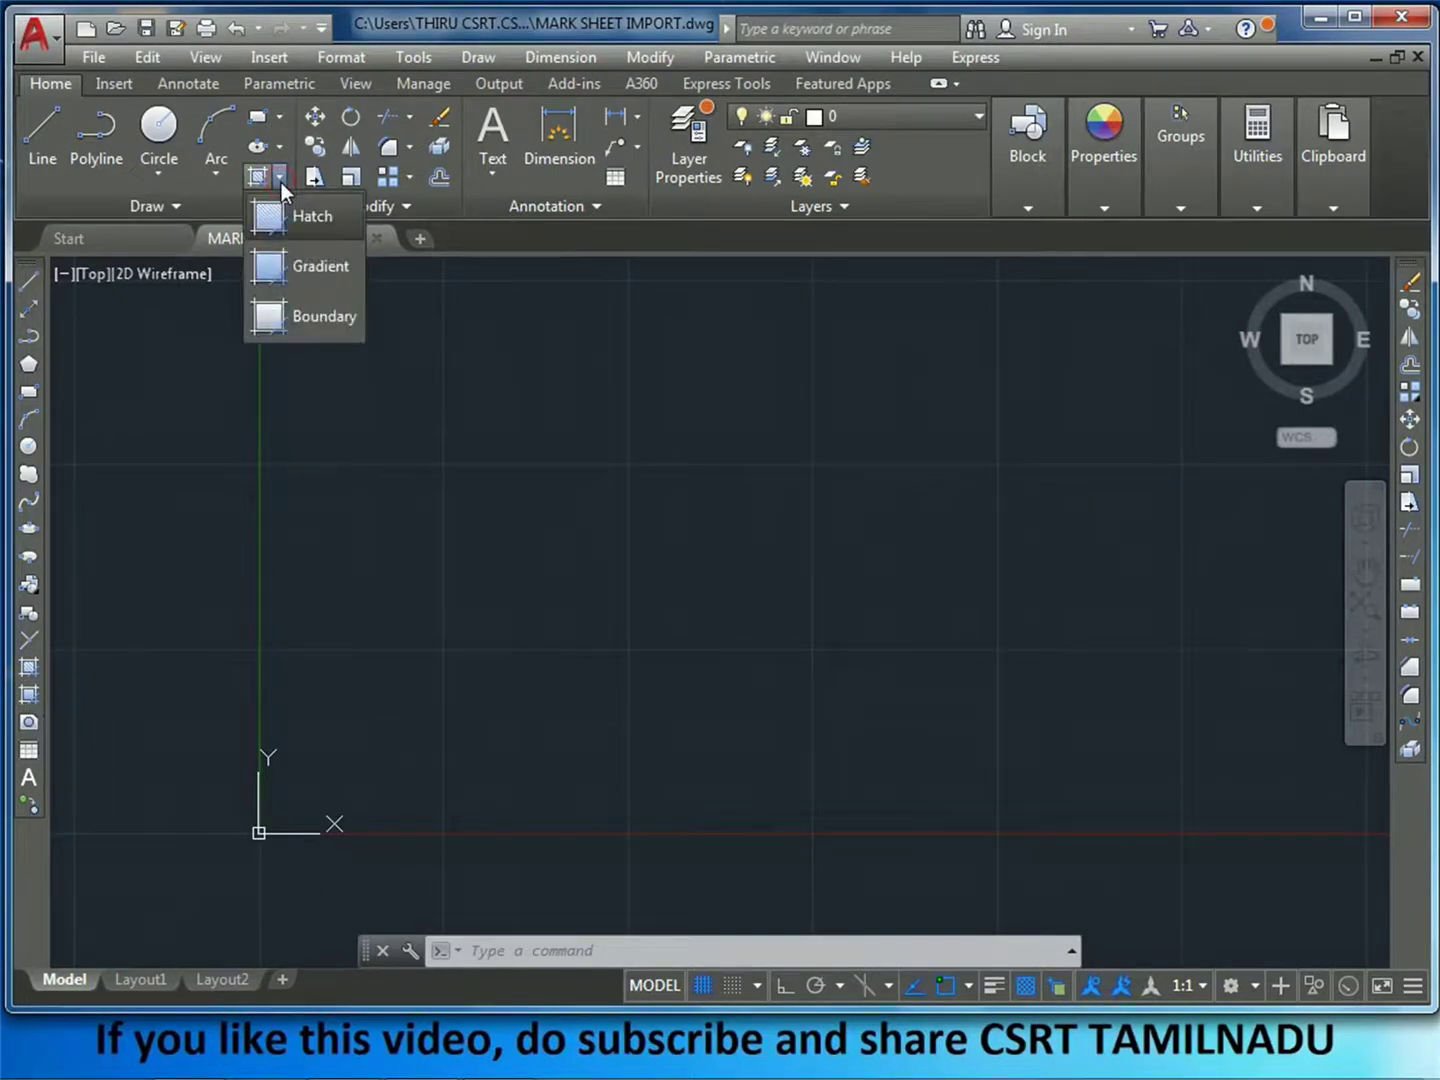
left_click(298, 261)
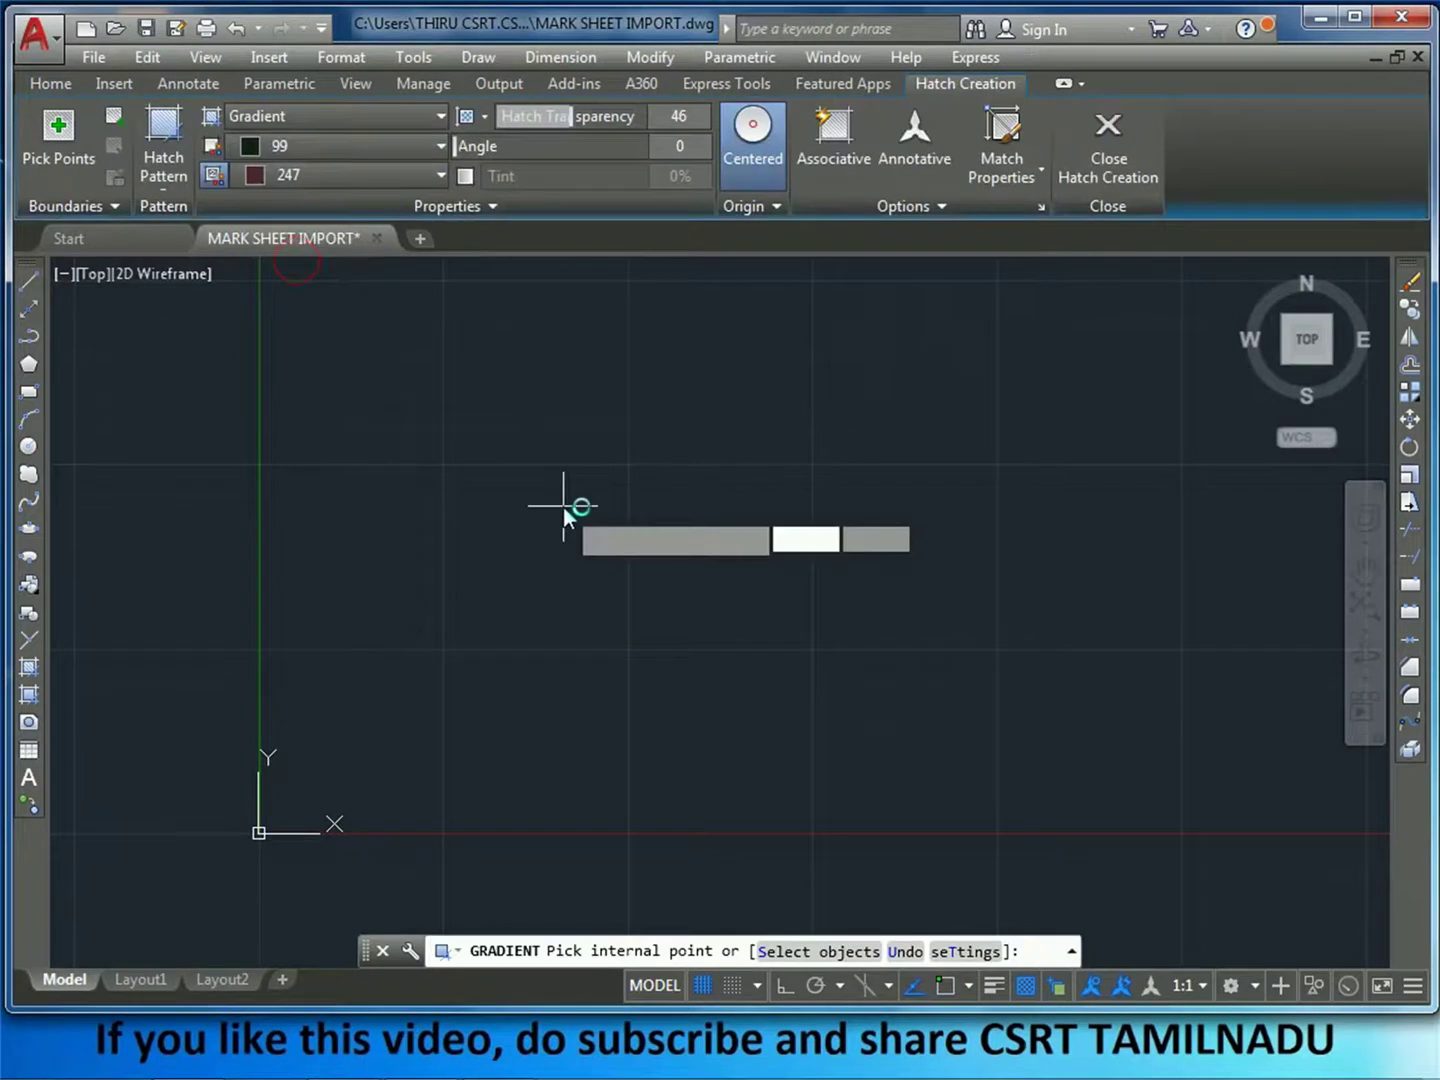
key("Escape")
left_click(471, 57)
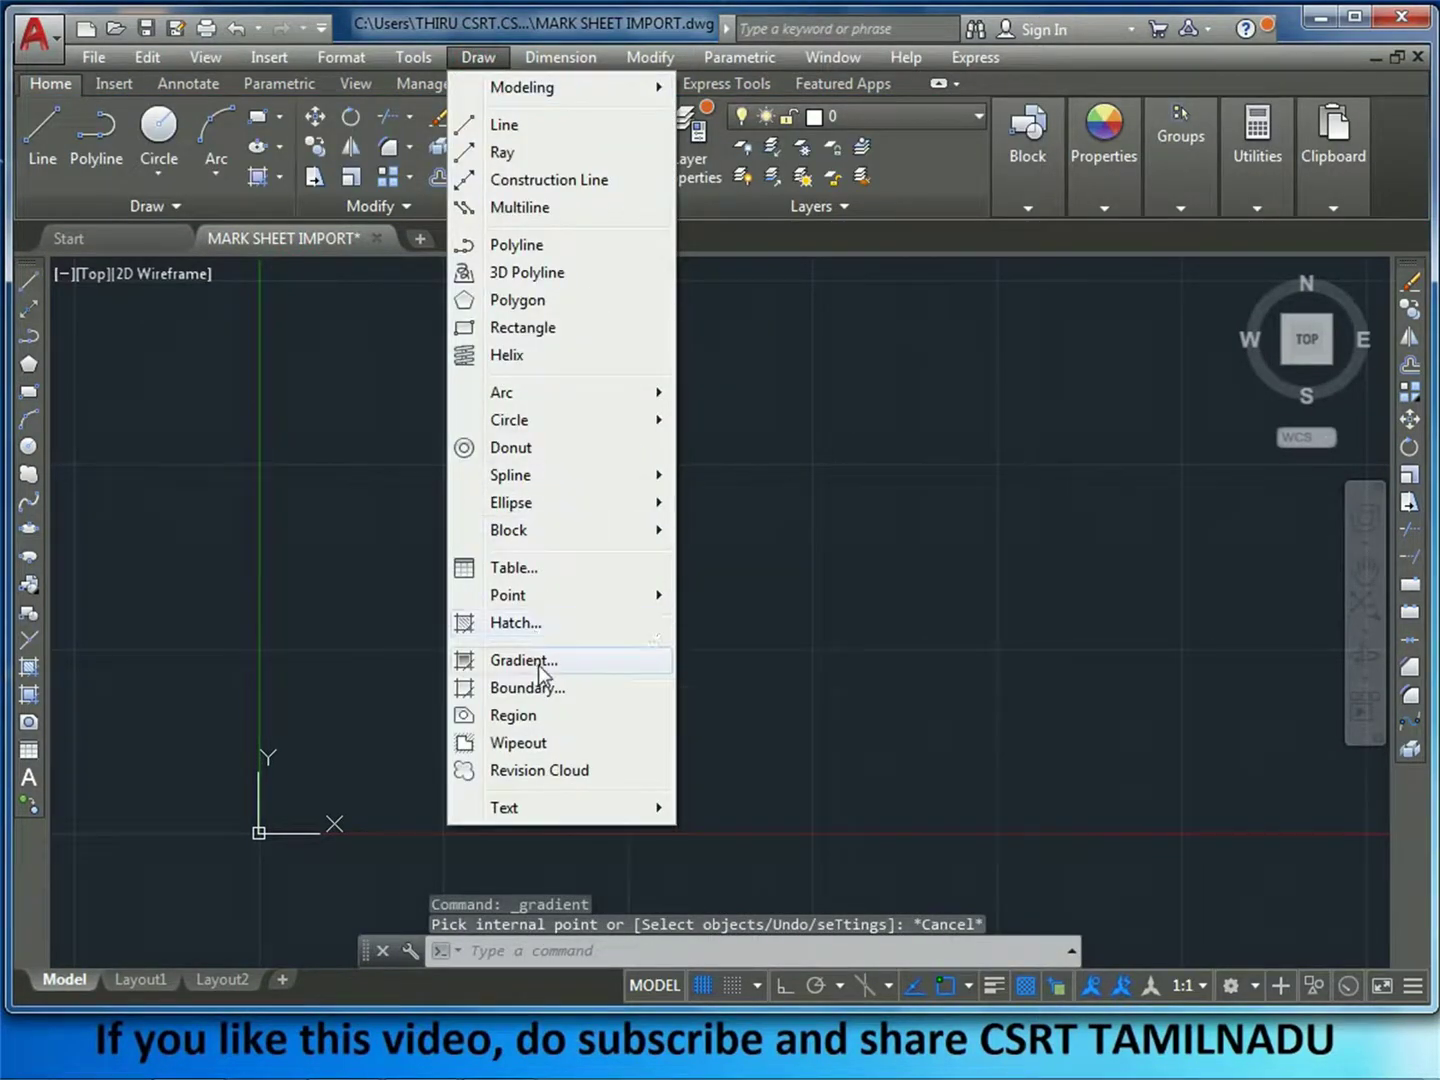
left_click(745, 633)
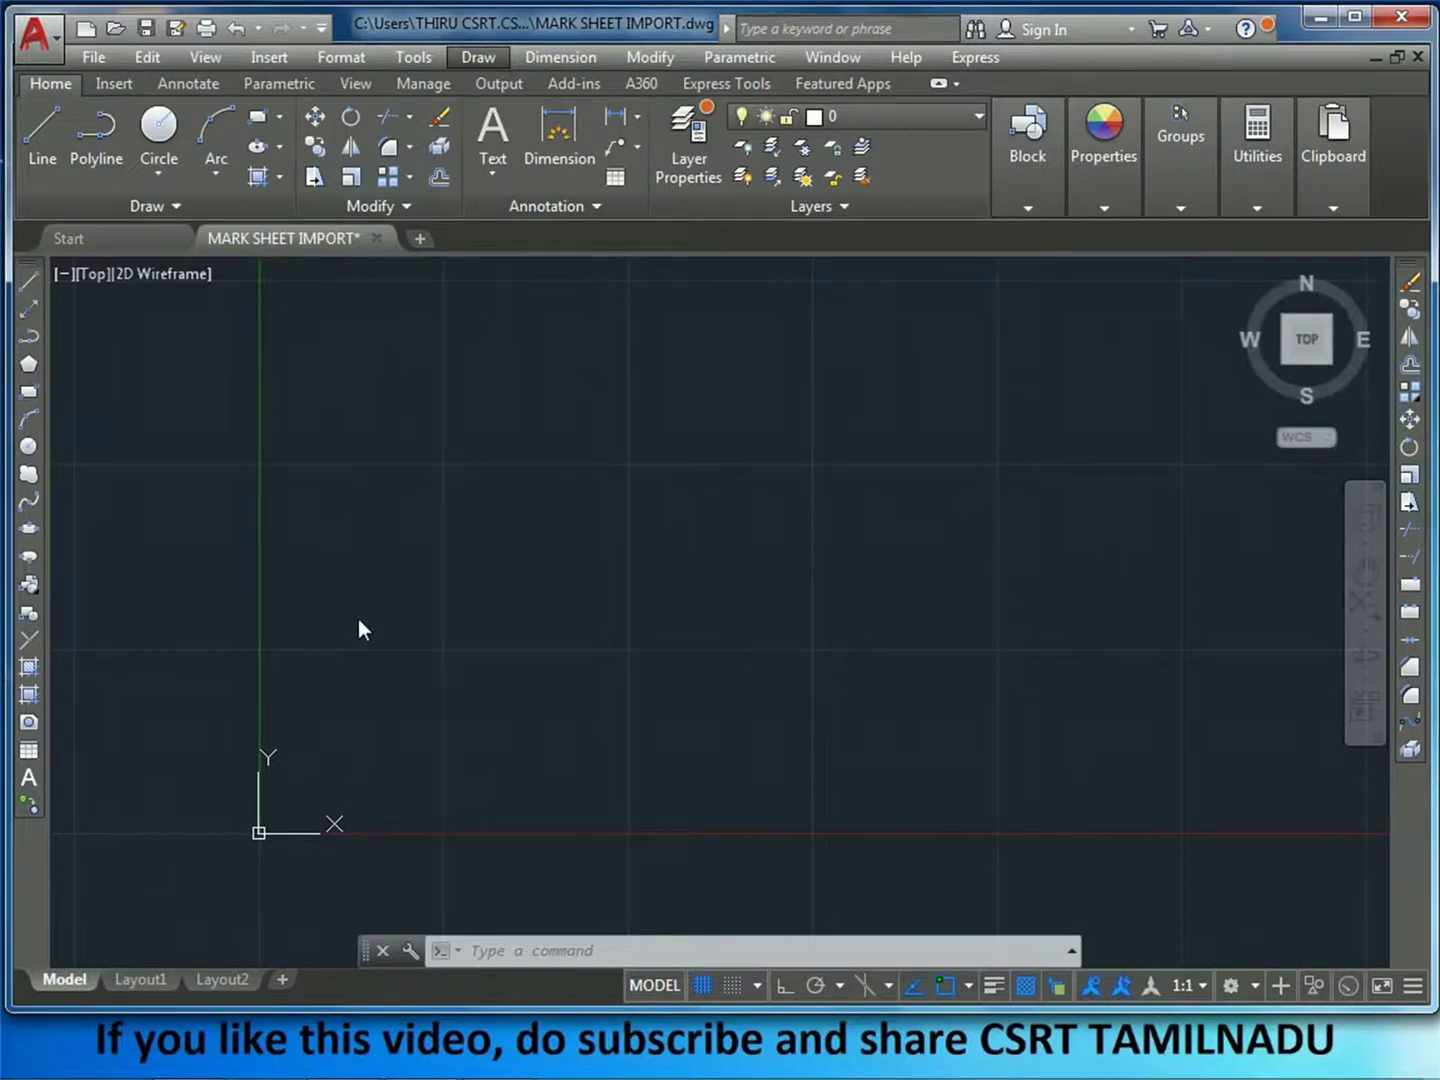
left_click(29, 695)
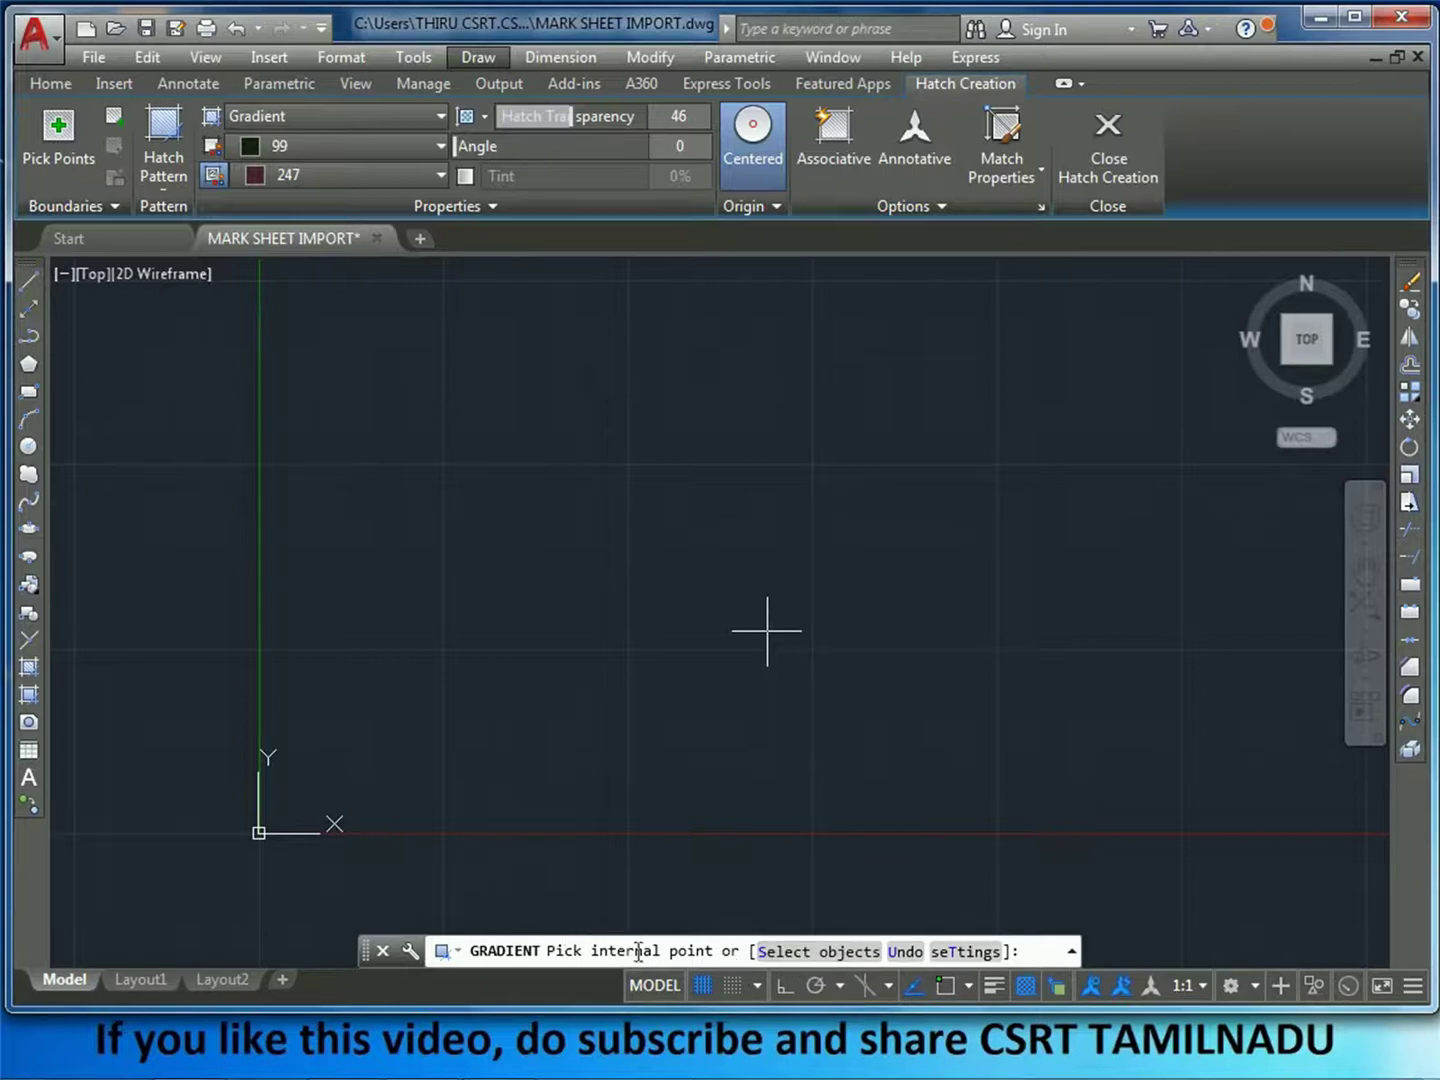
Step: Draw a rectangle and a circle to its right
left_click(30, 392)
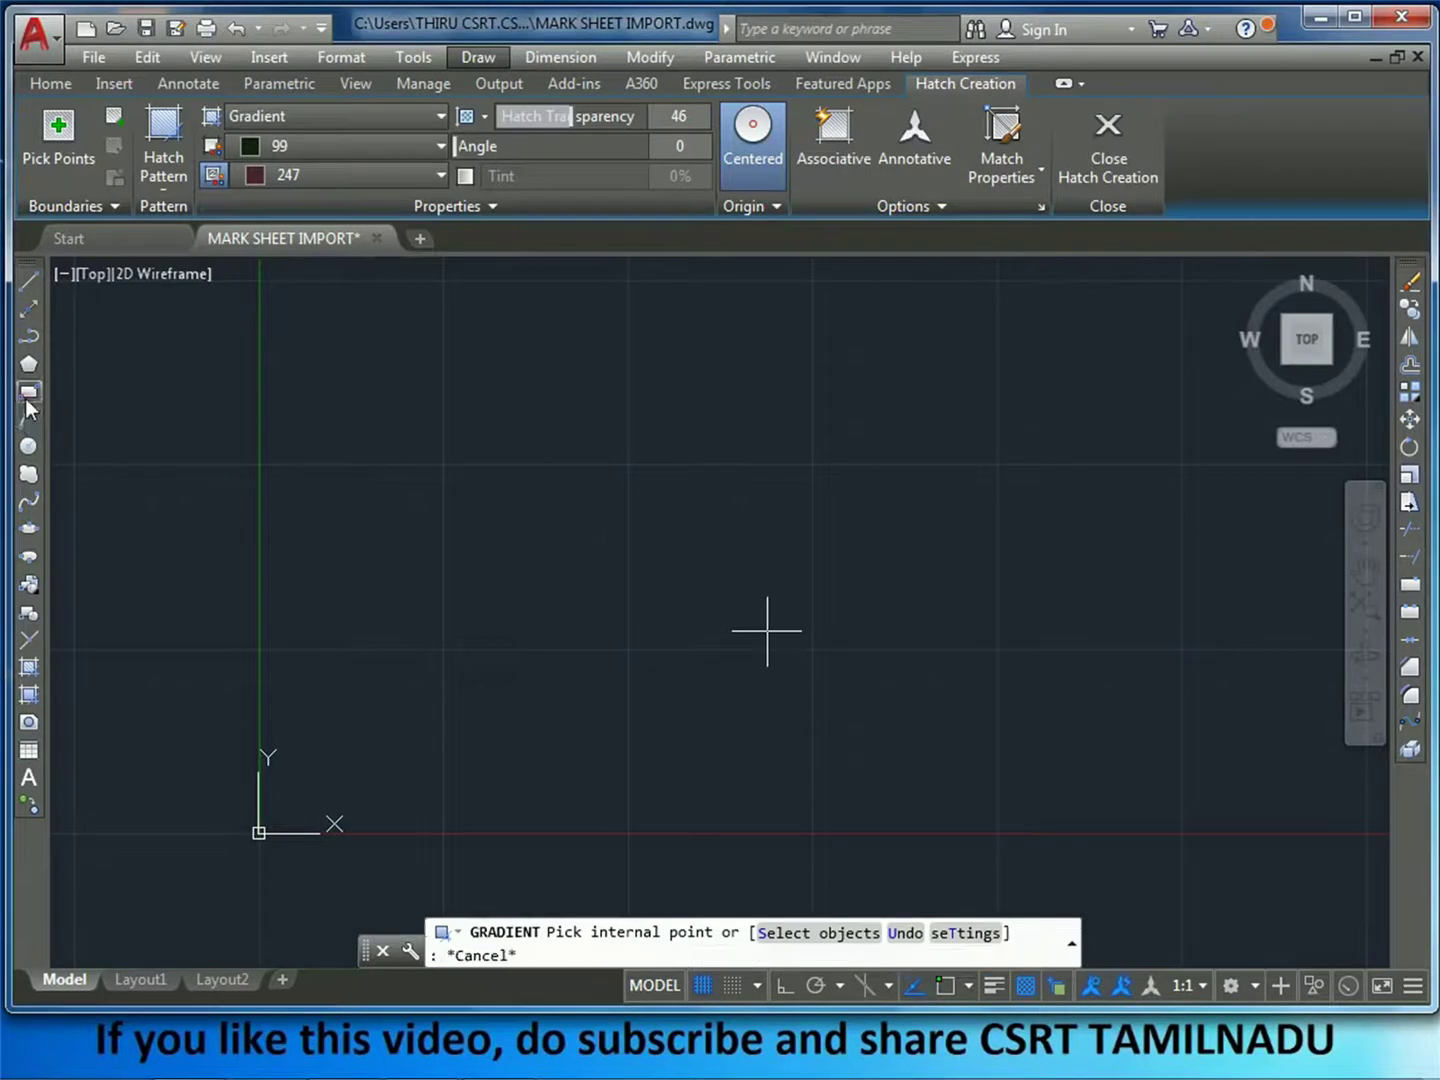
left_click(455, 481)
left_click(742, 655)
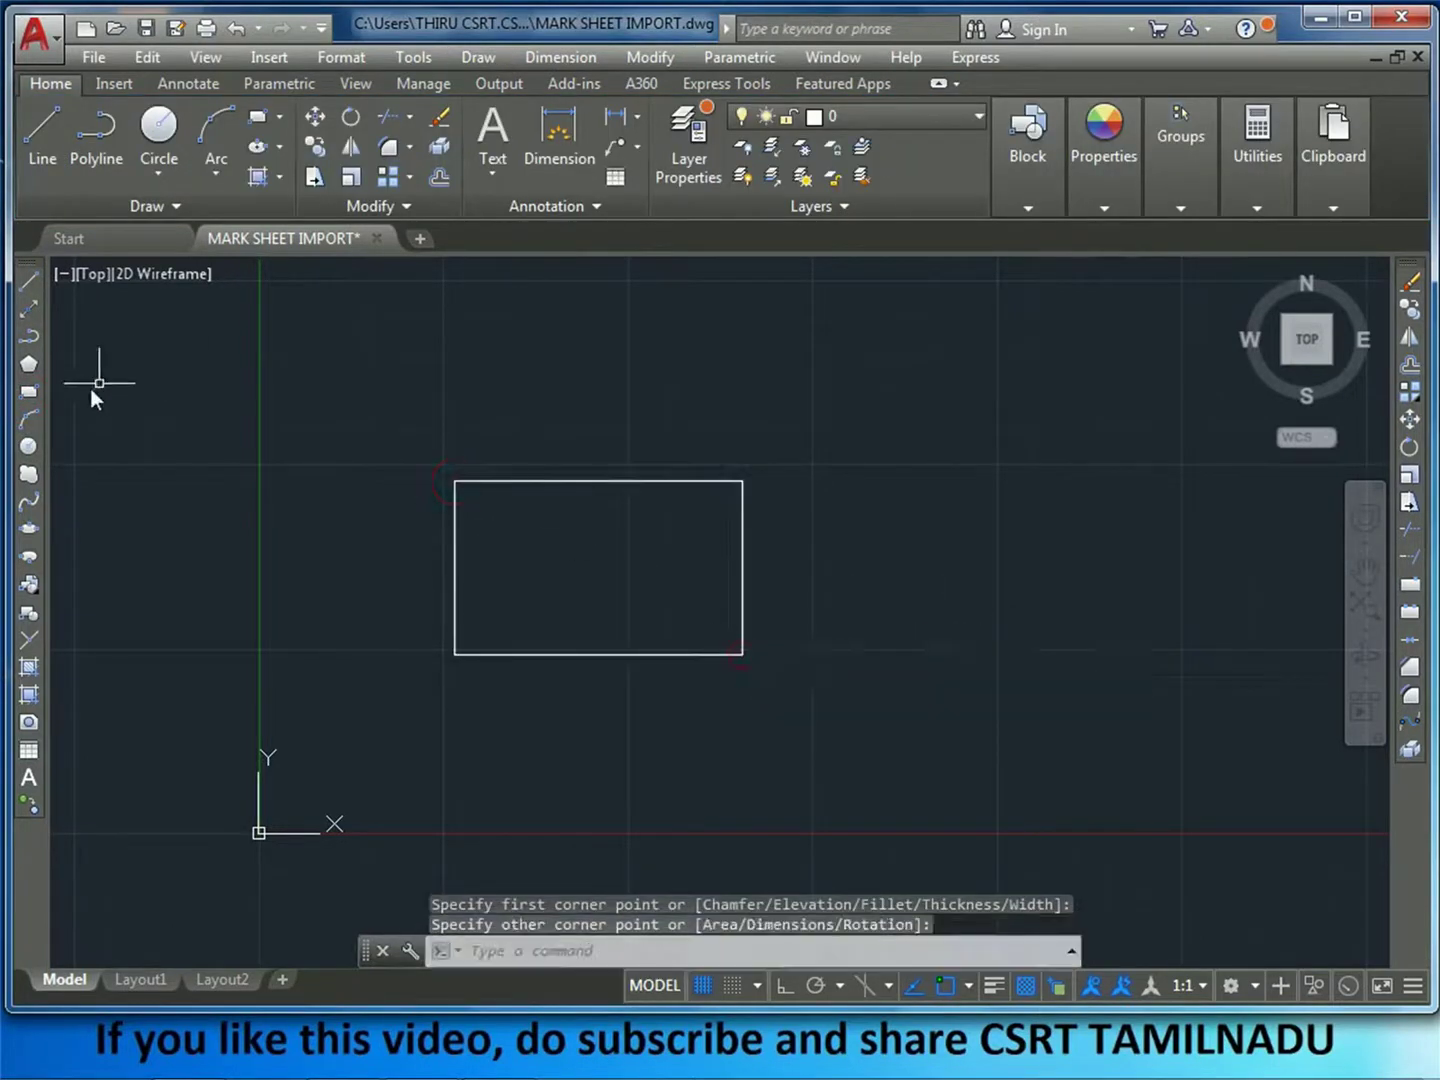
left_click(30, 450)
left_click(976, 529)
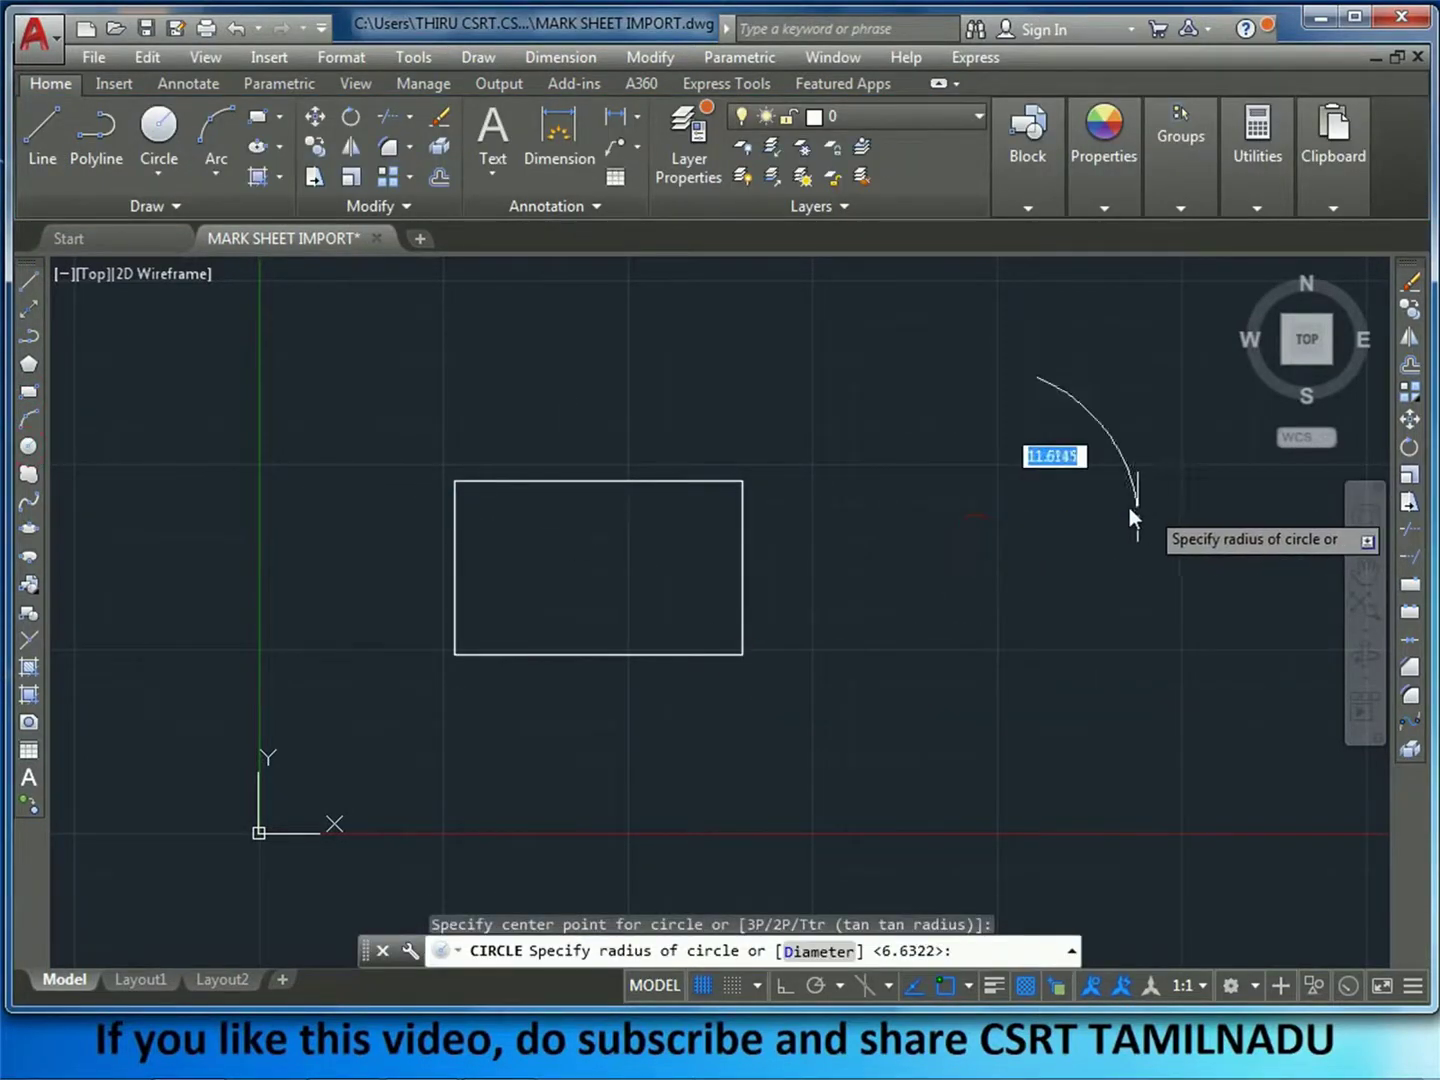
left_click(1129, 508)
Step: Fill the rectangle and the circle with a gradient using GD
type("GD")
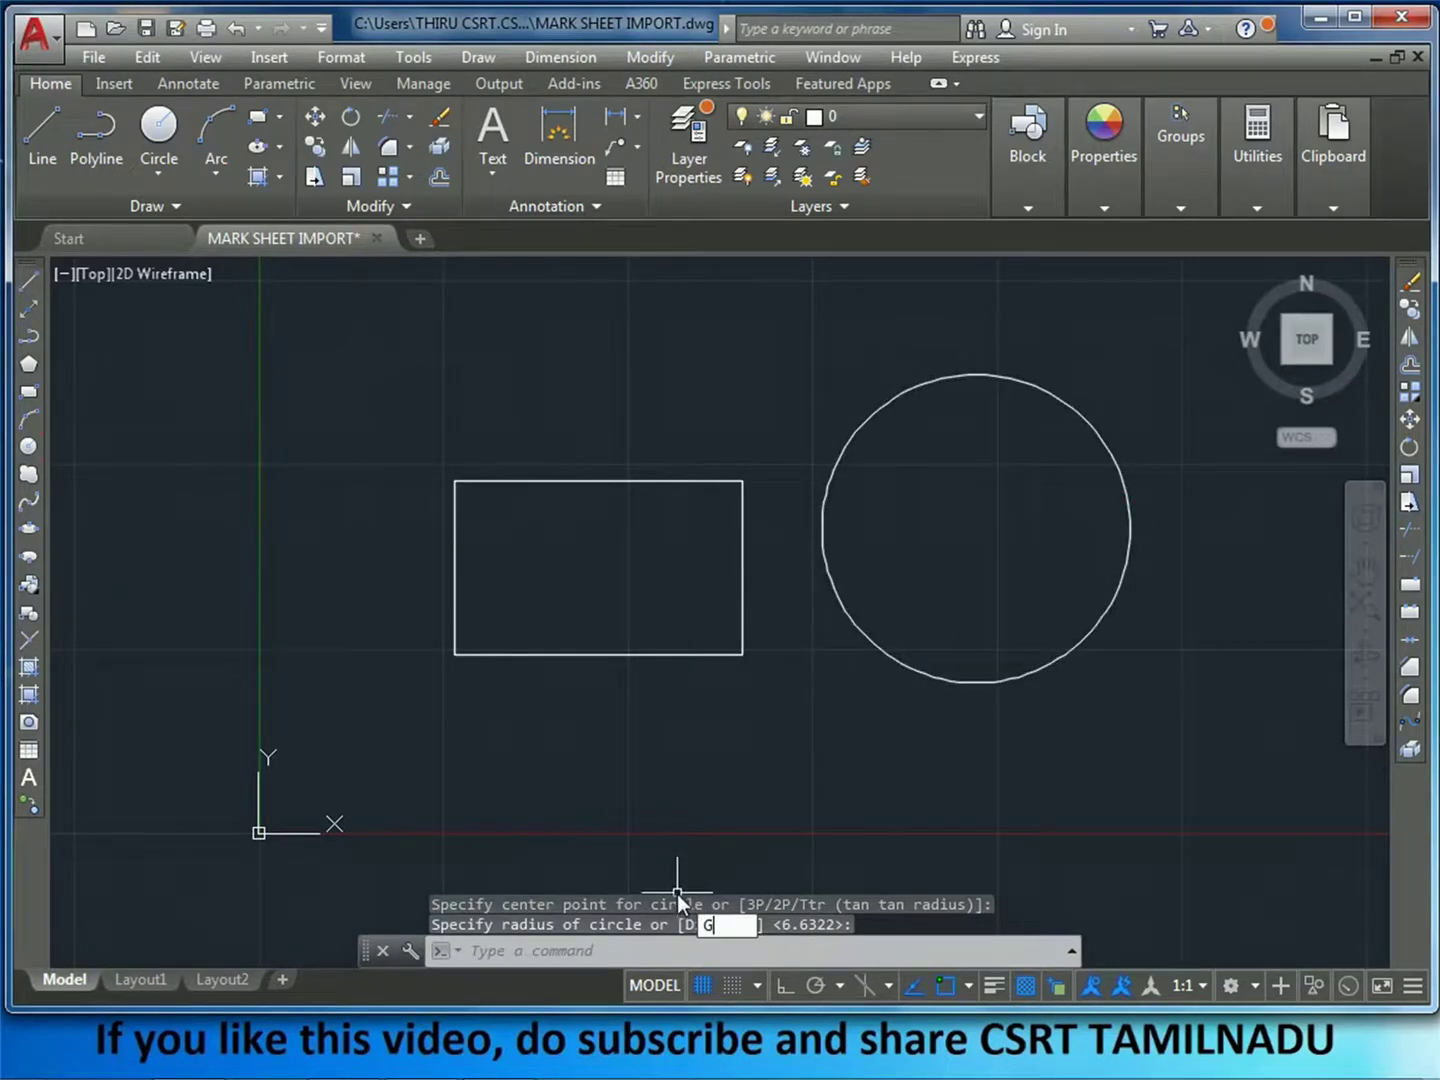
key("Return")
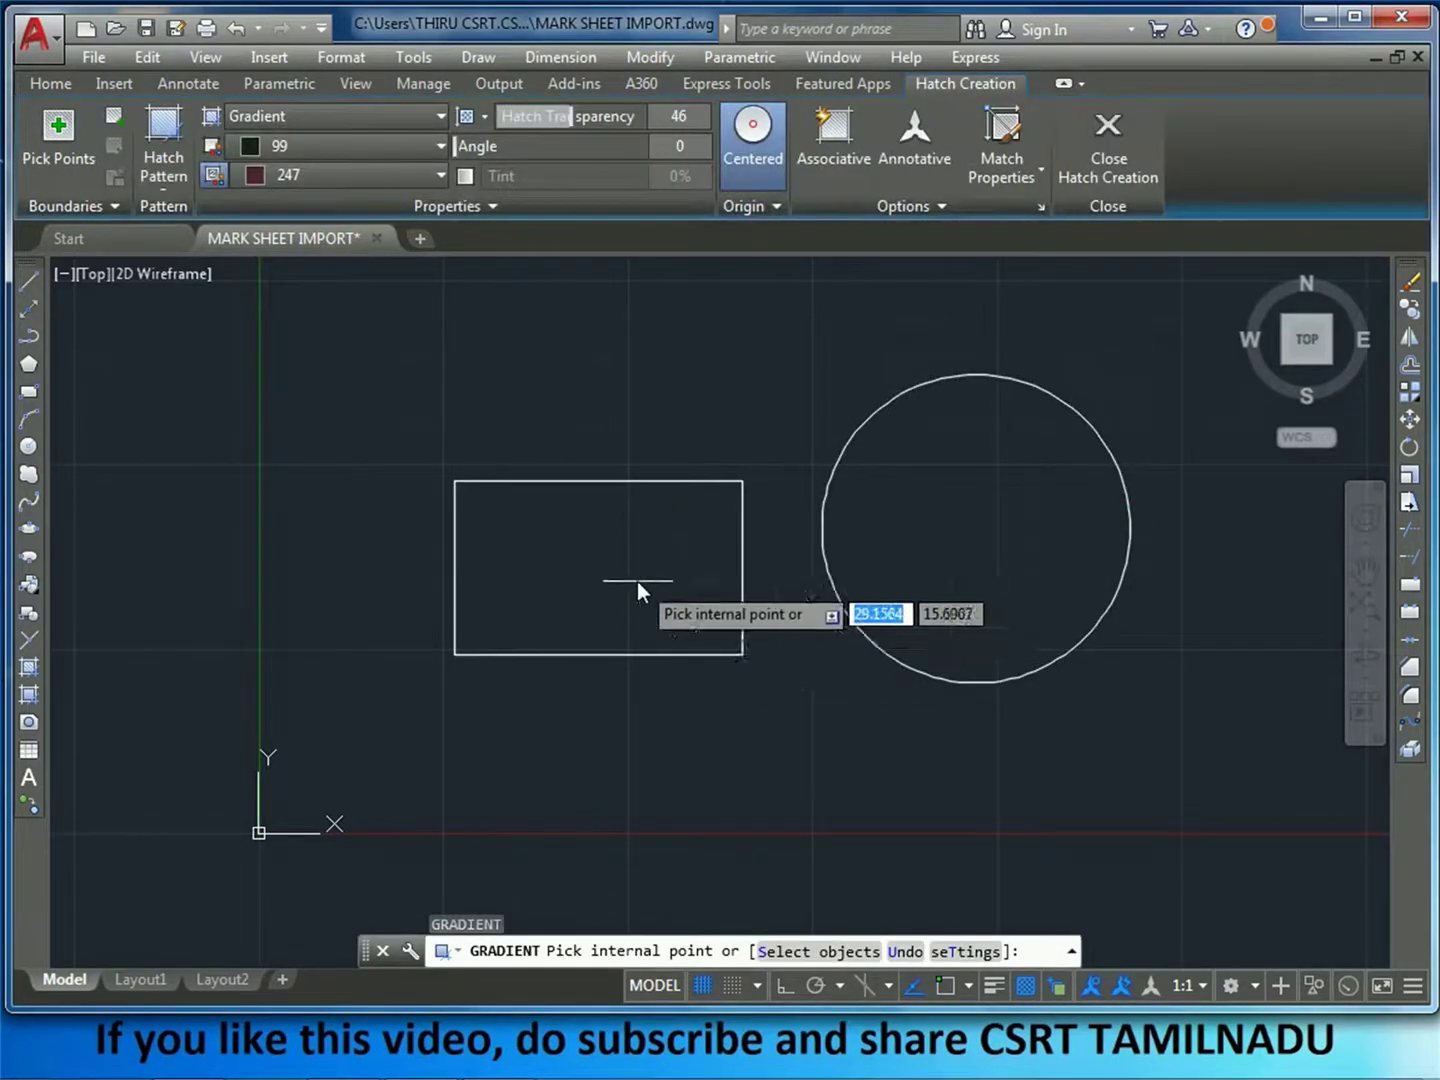
left_click(637, 580)
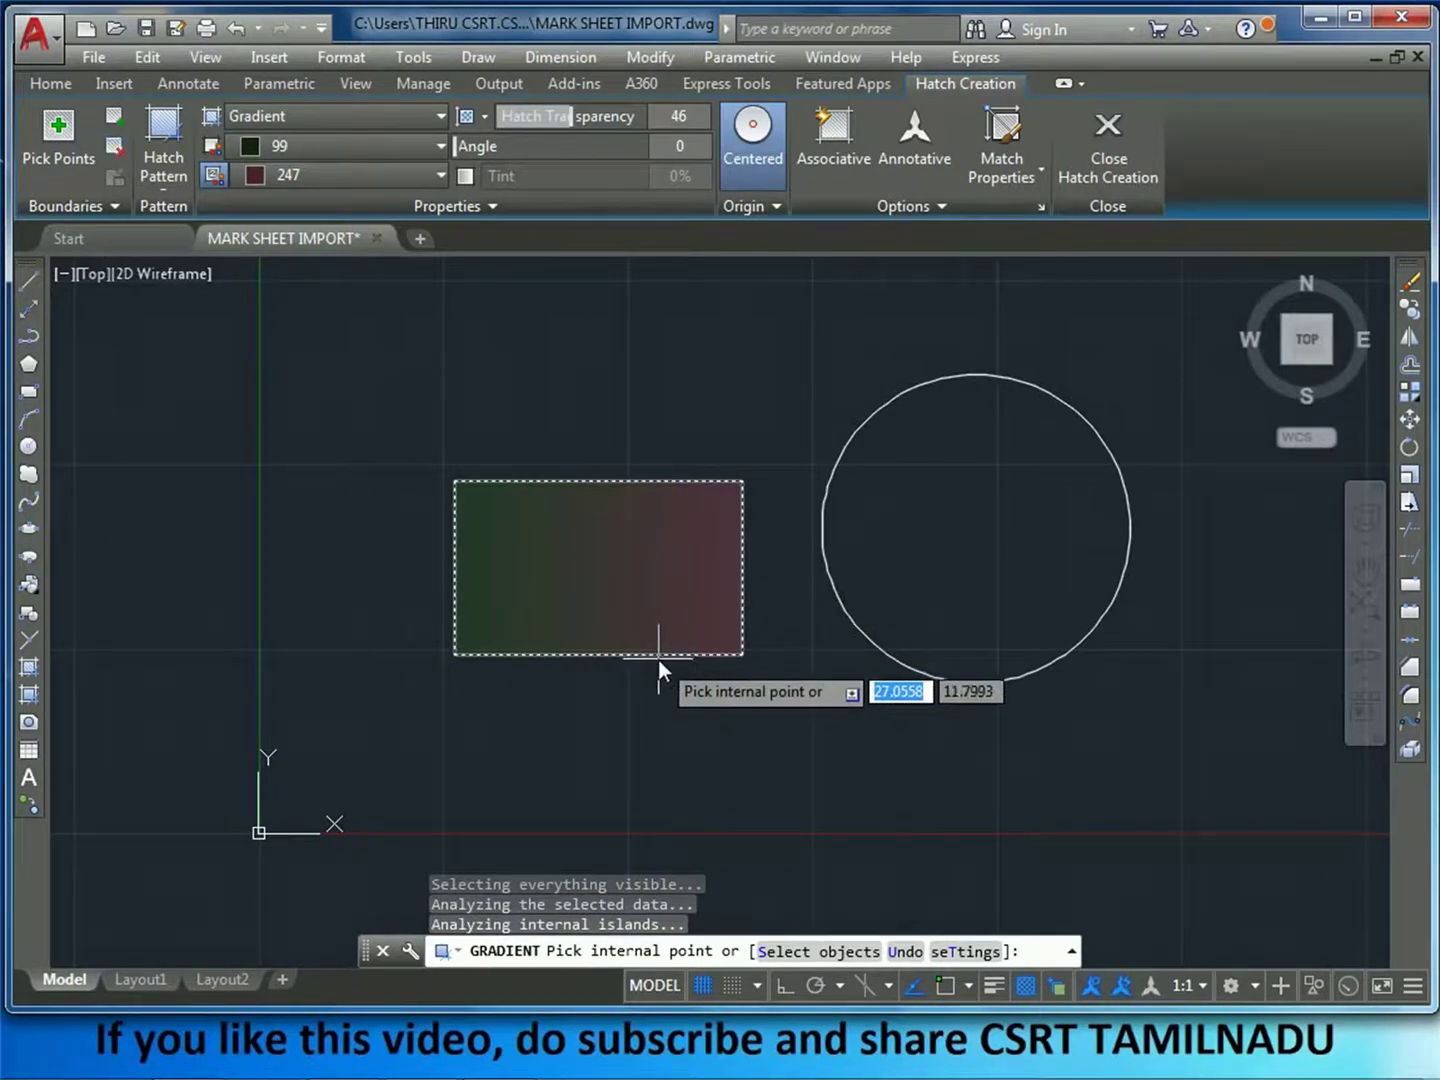
left_click(818, 950)
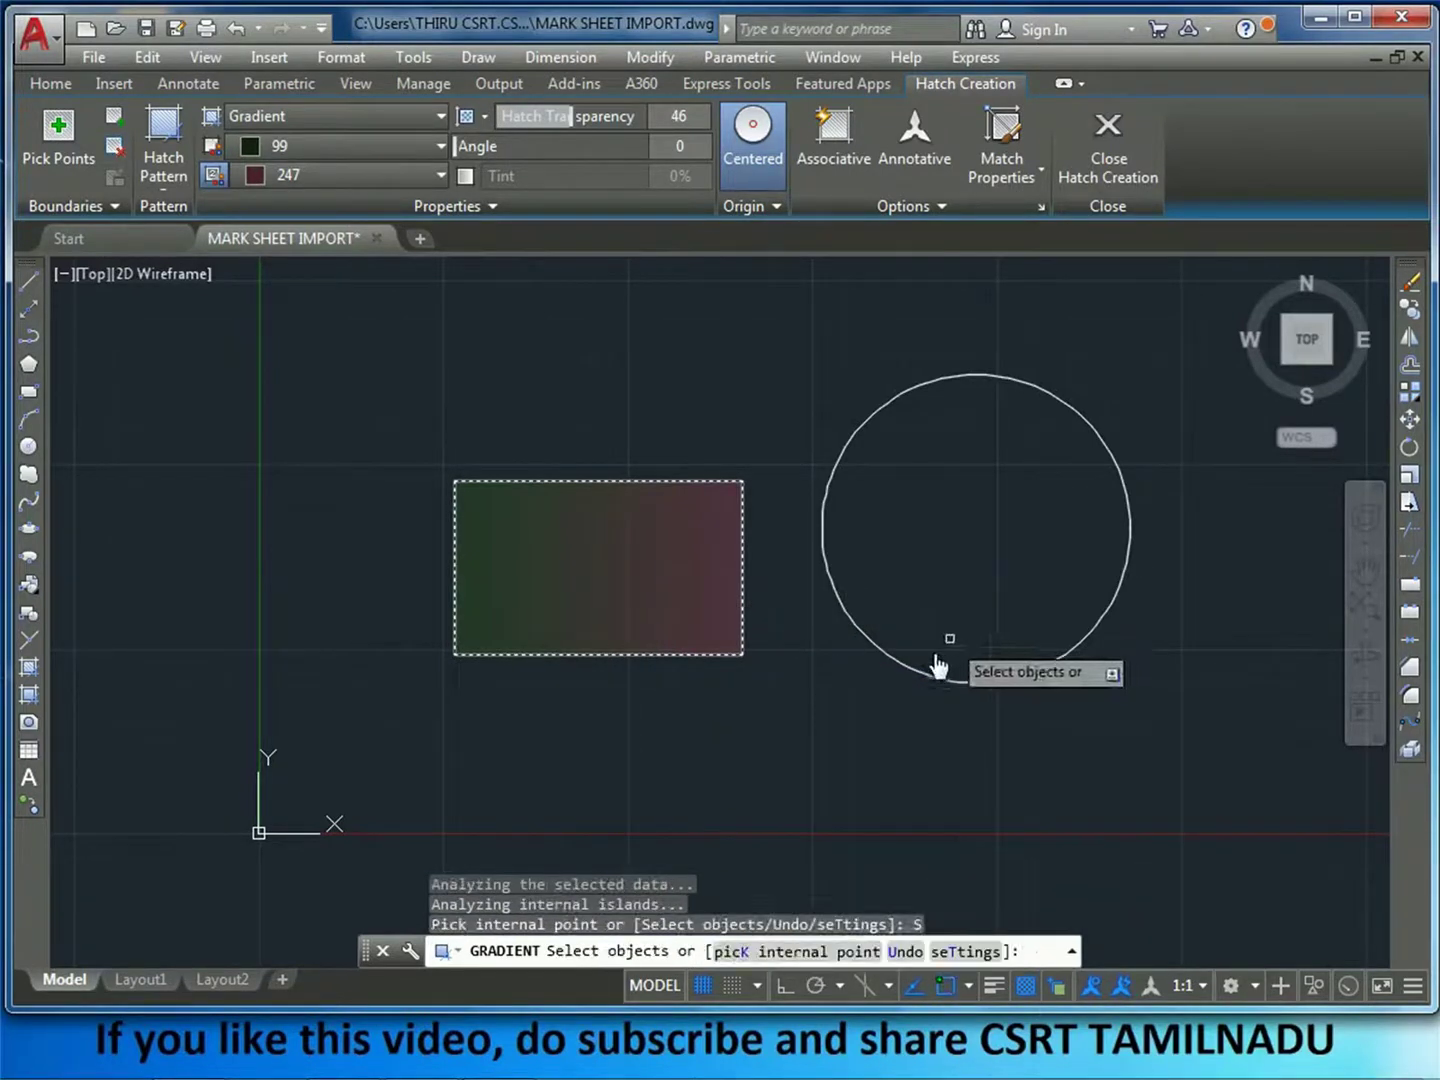
left_click(924, 679)
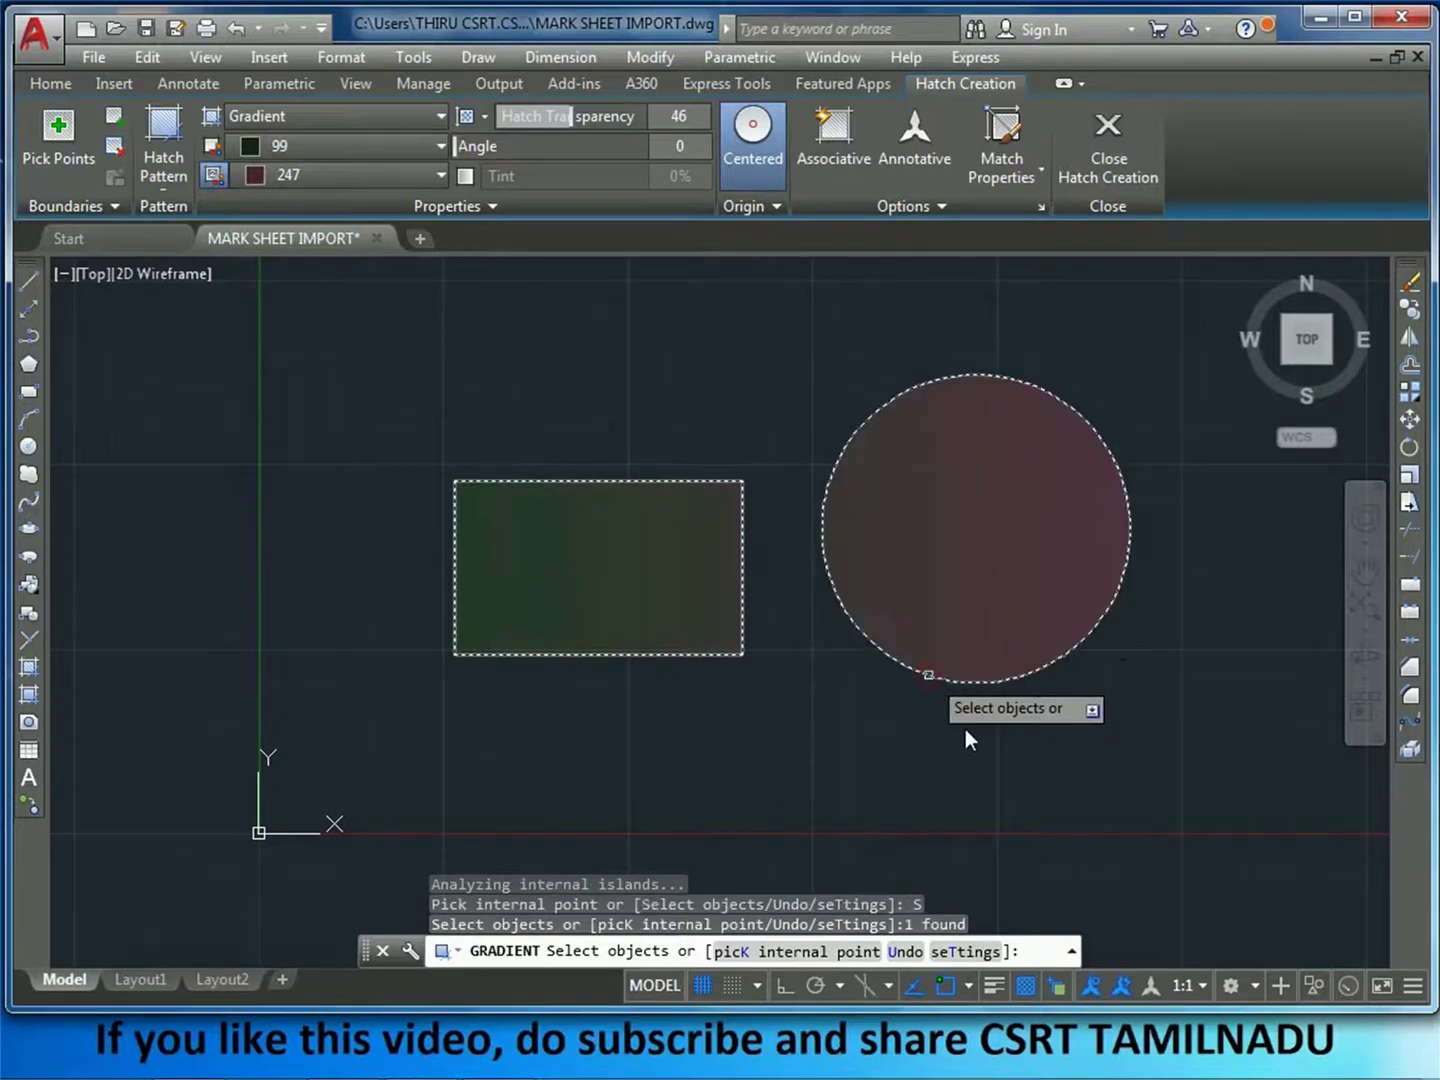
key("Return")
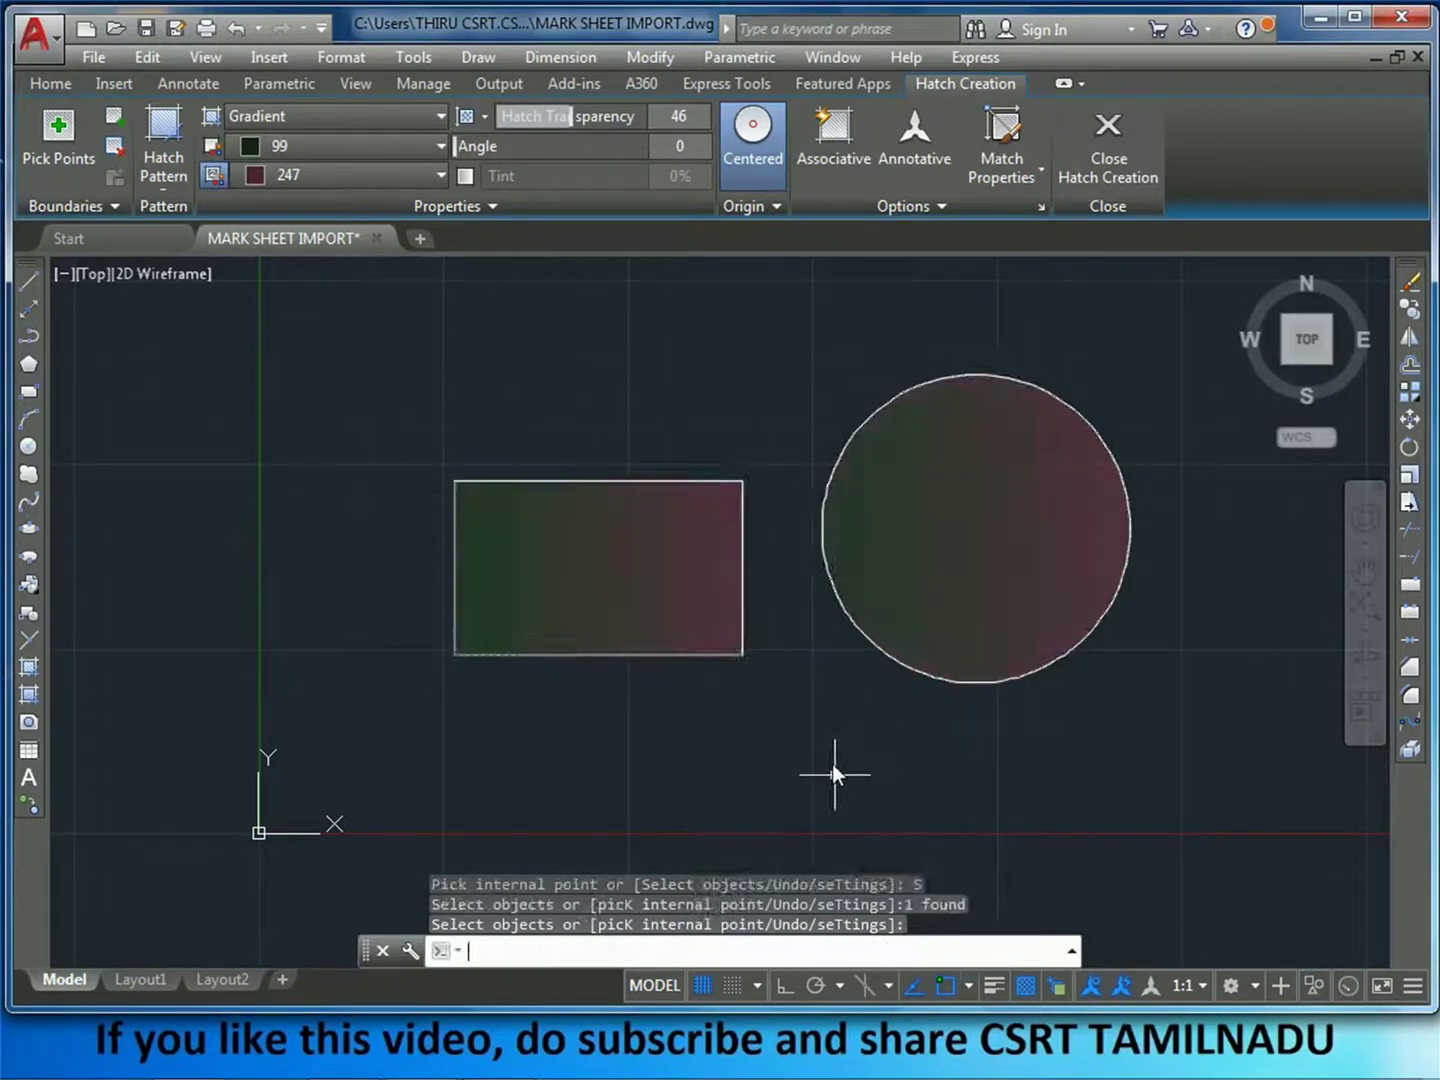
Step: Cancel a stray SET command and restart the gradient command with GD
type("set")
key("Return")
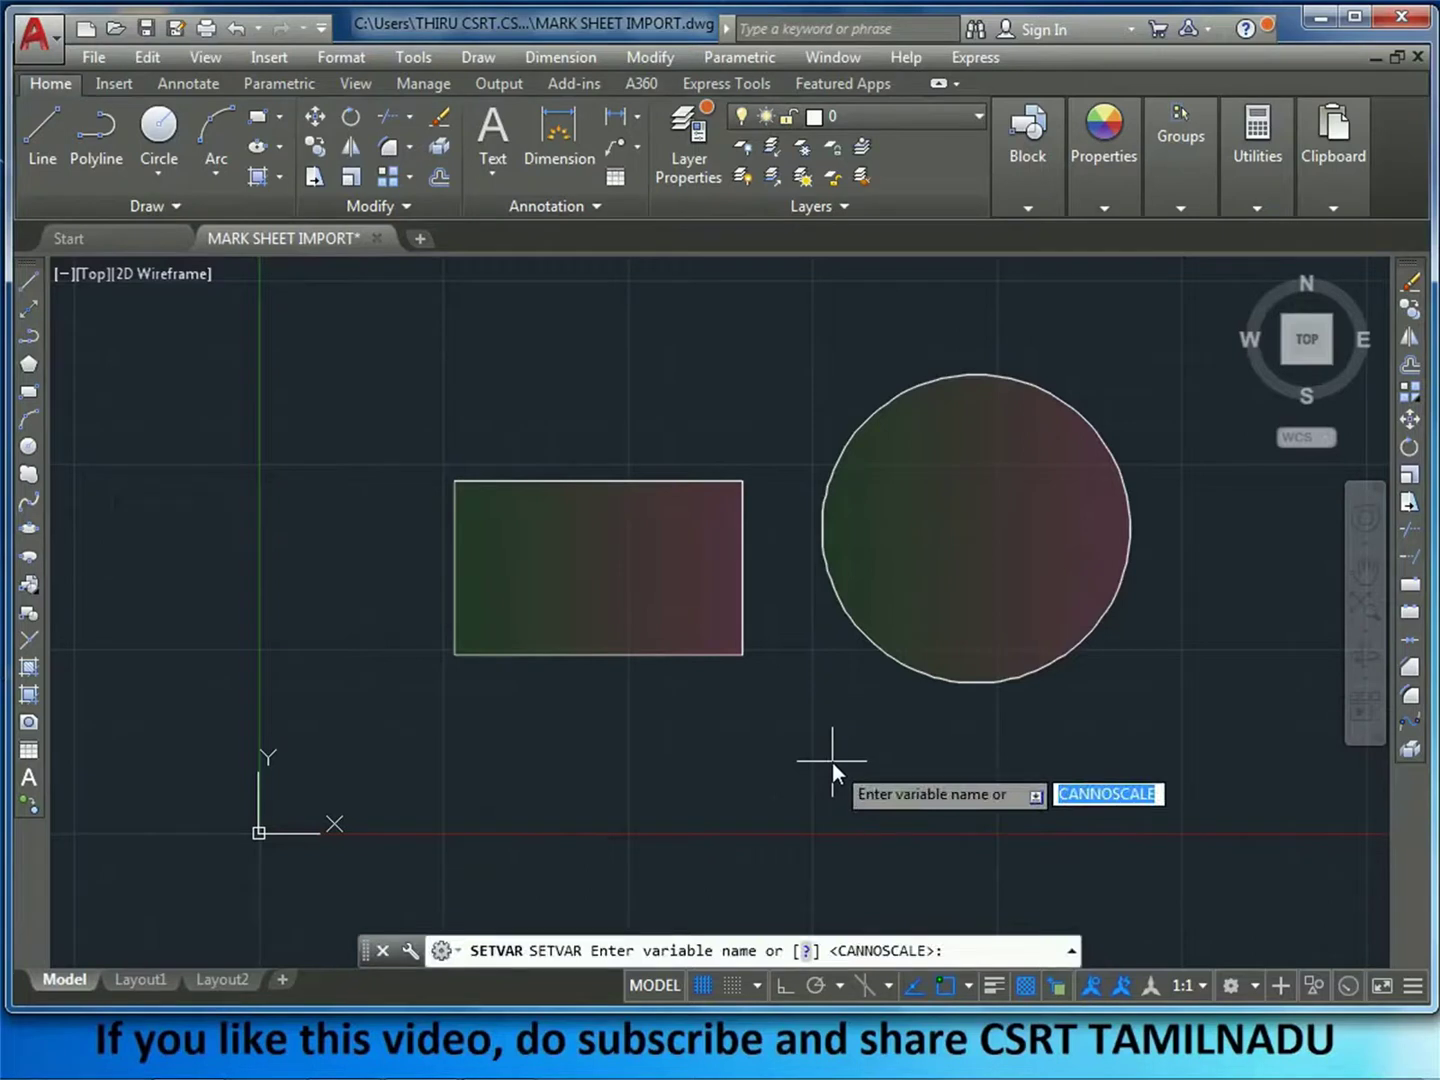
key("Escape")
type("gd")
key("Return")
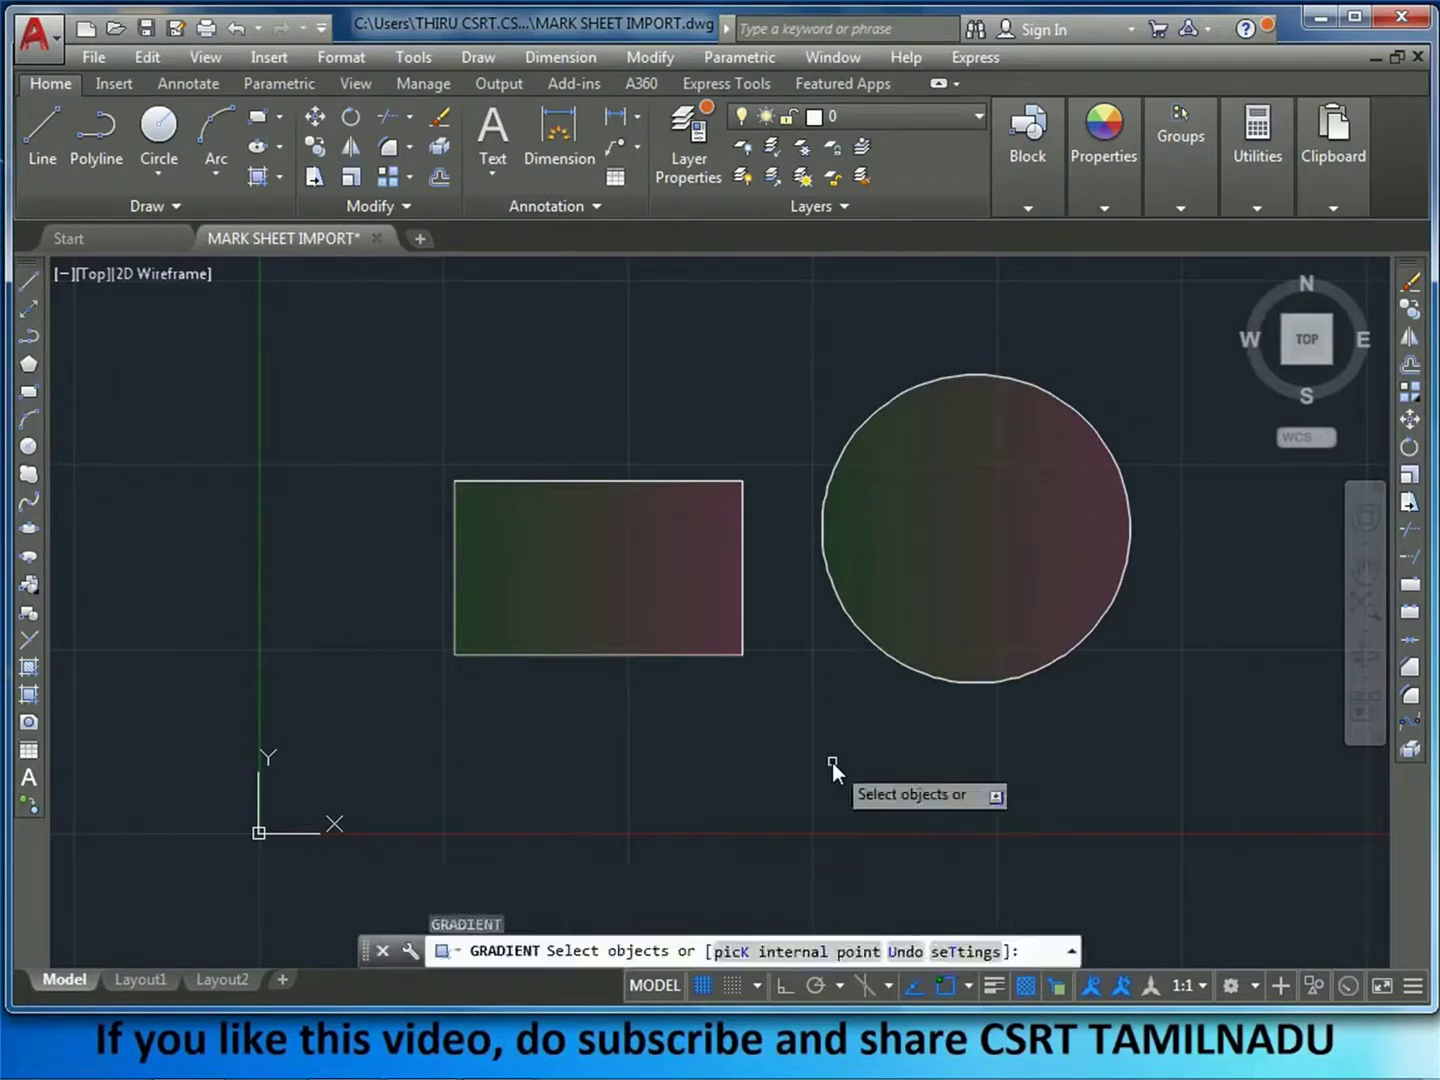
Step: Open the Hatch and Gradient dialog and switch between its tabs, ending on Gradient
left_click(951, 950)
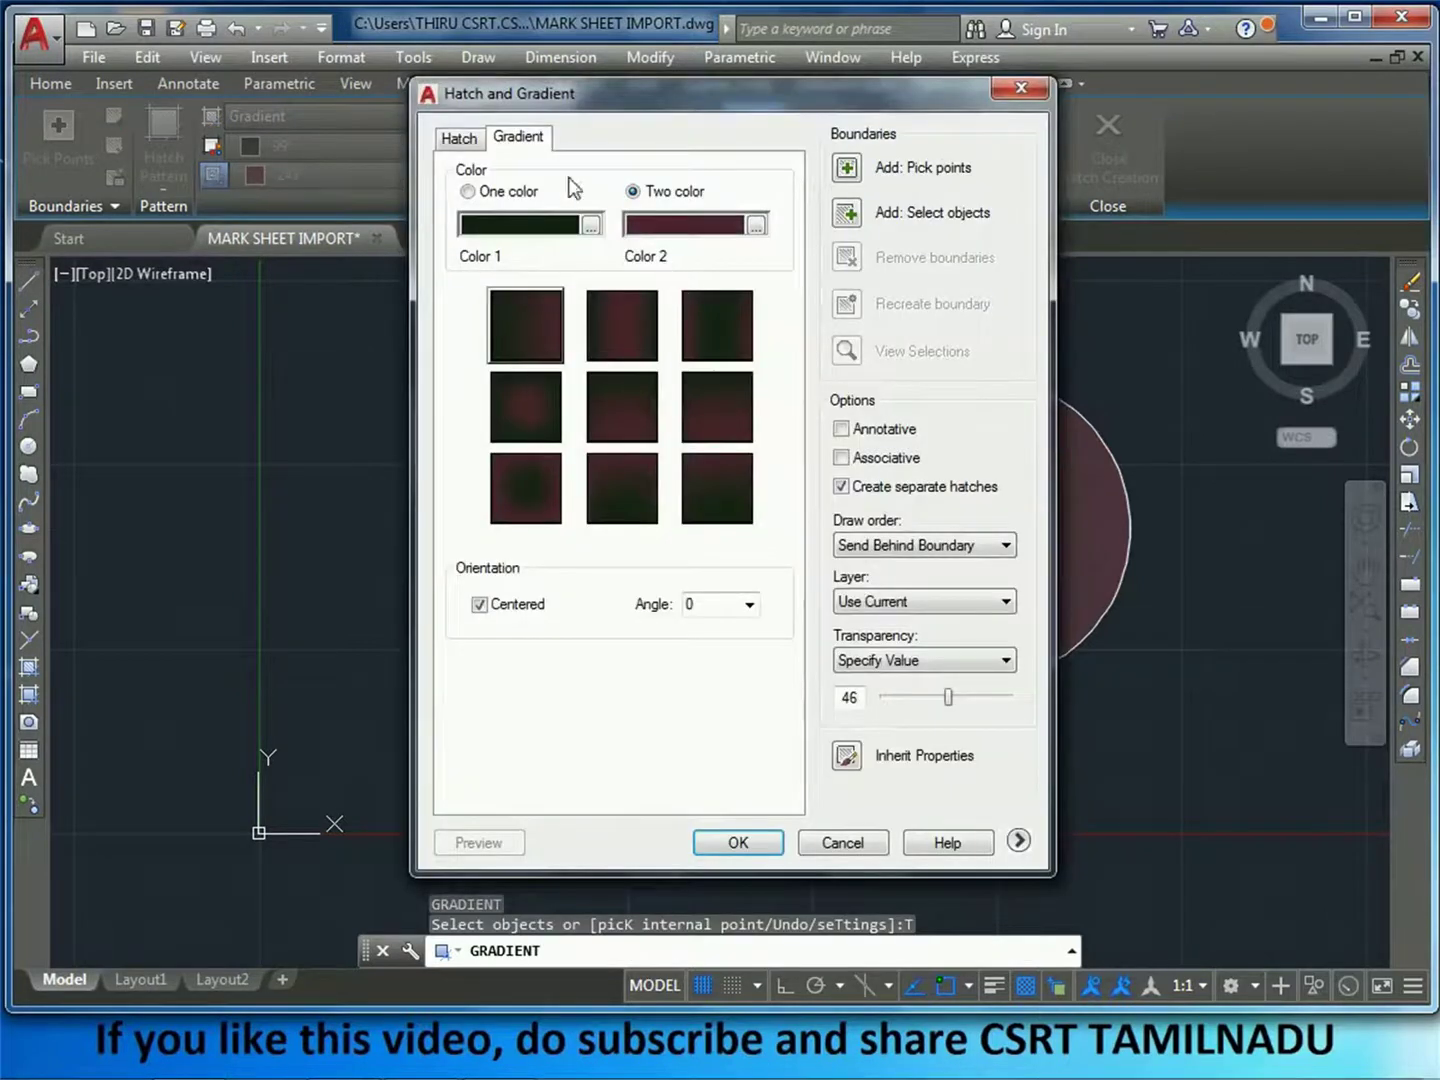
left_click(467, 141)
left_click(500, 139)
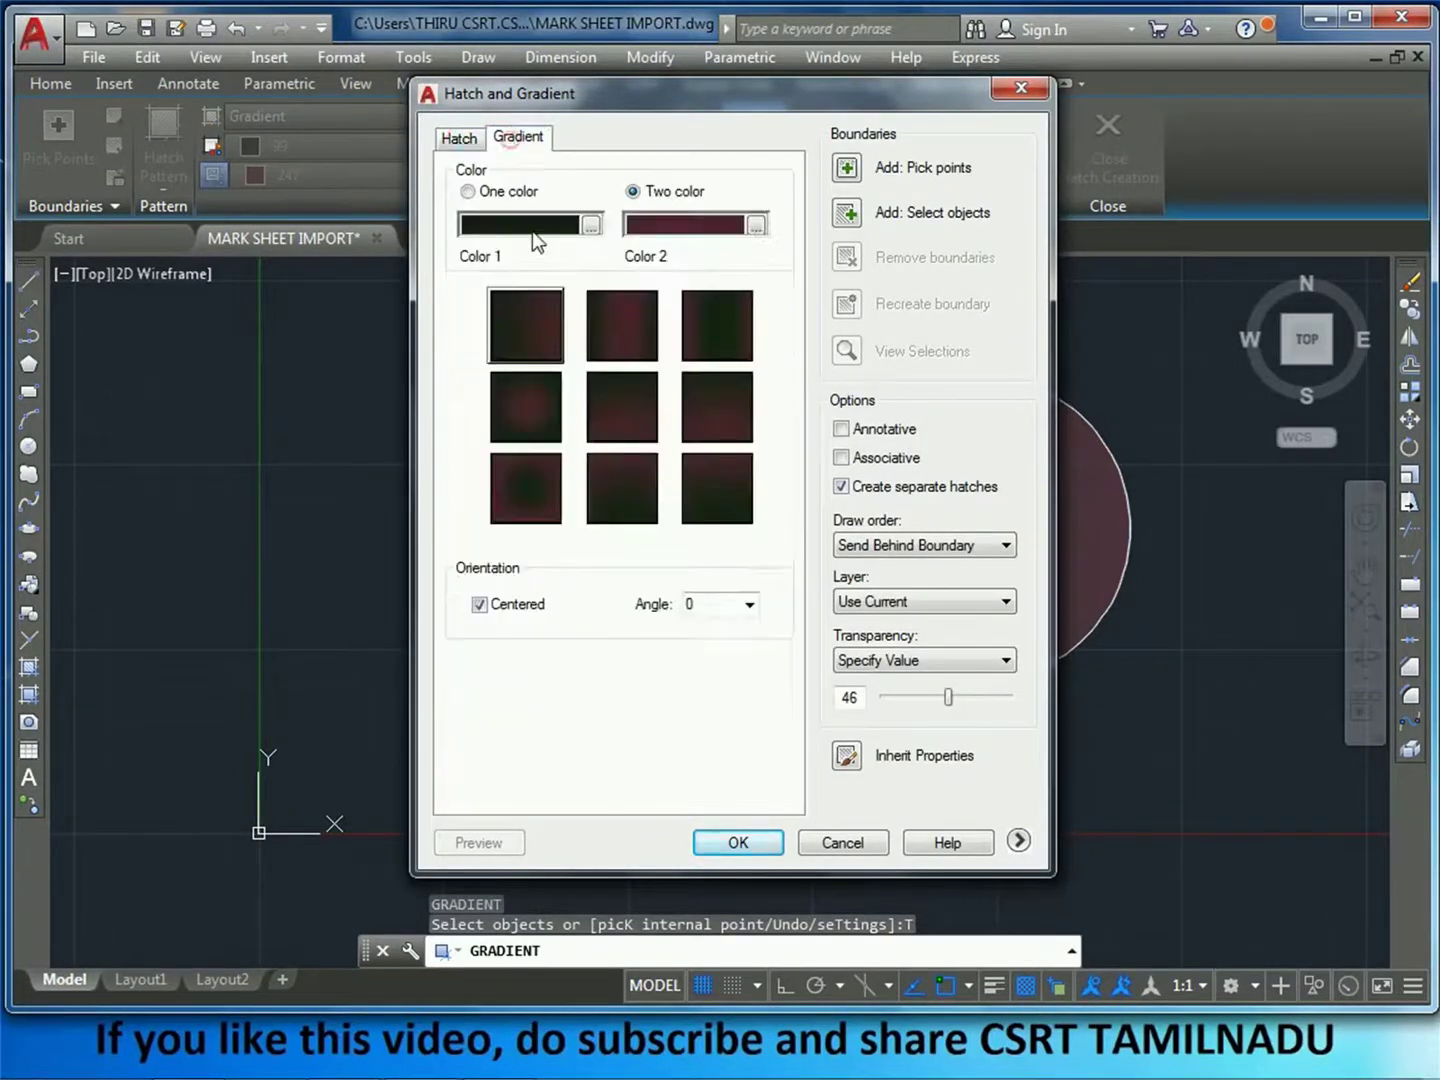
left_click(481, 141)
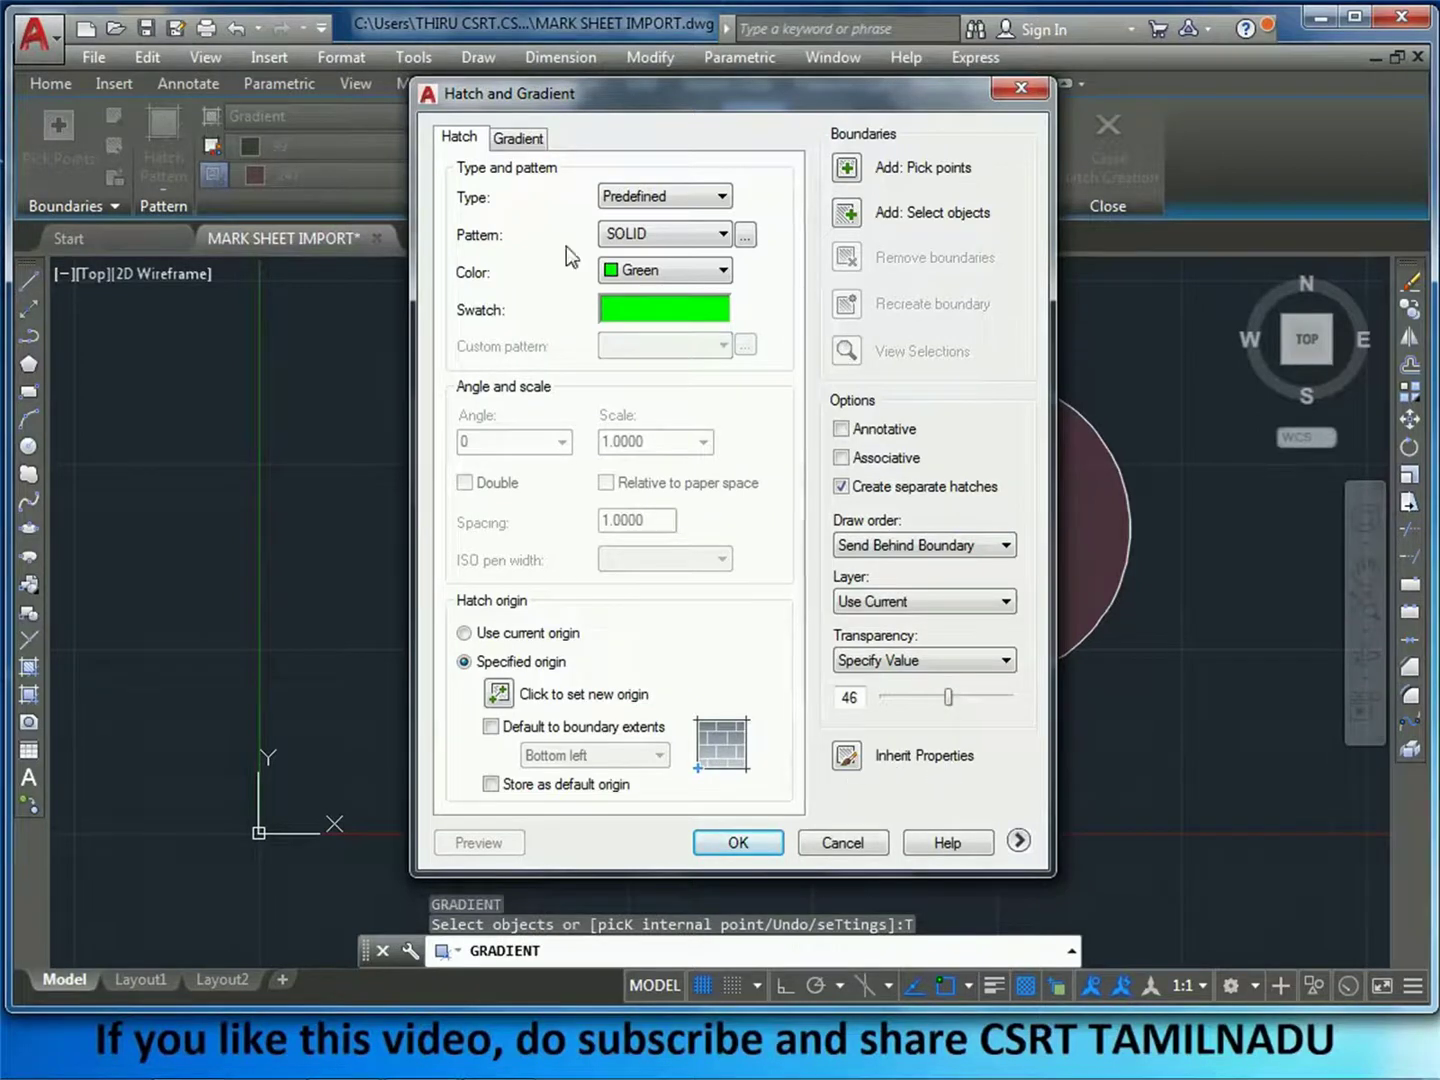
left_click(519, 140)
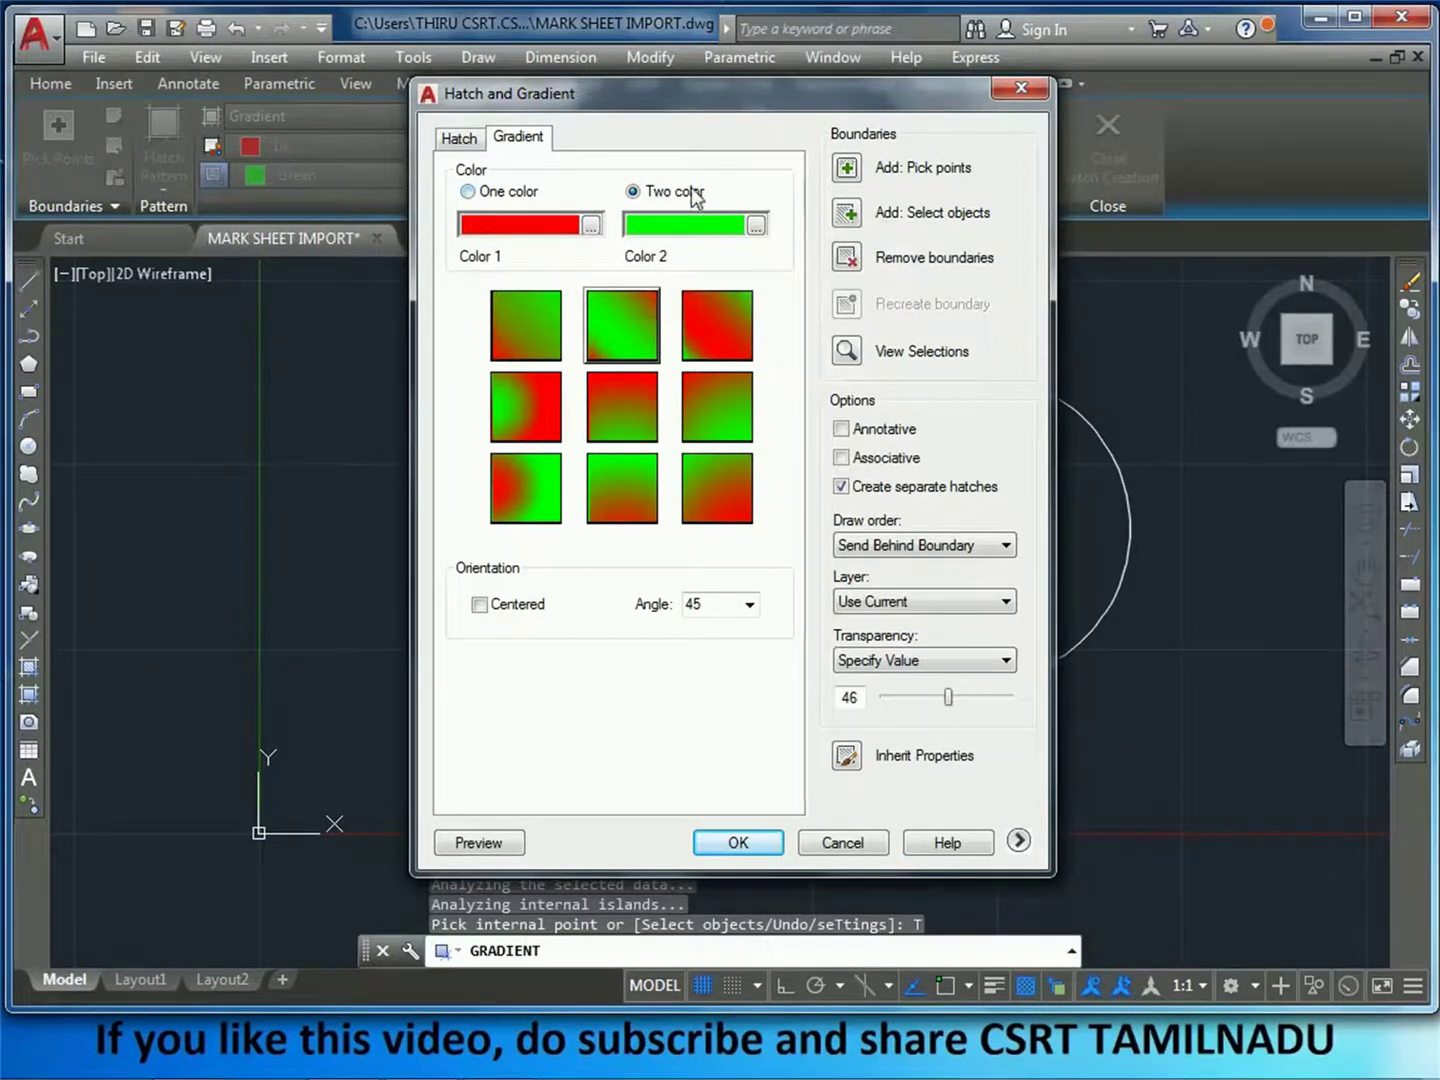
Step: Apply a one-colour red gradient shaded darker to the rectangle
left_click(467, 191)
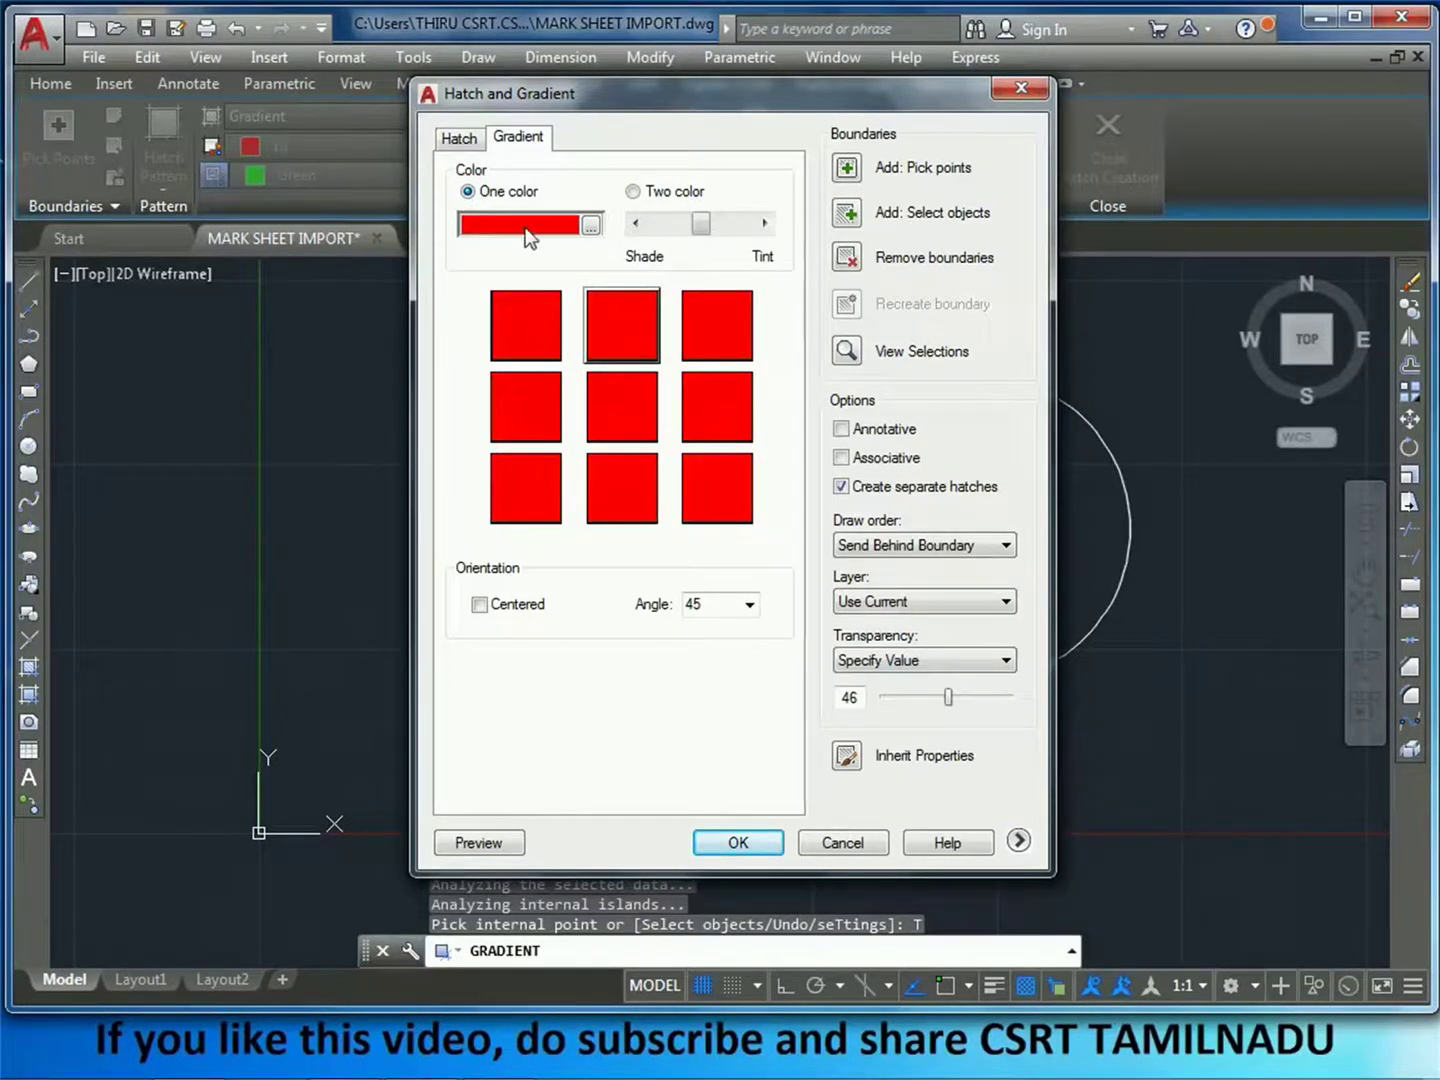
left_click(633, 191)
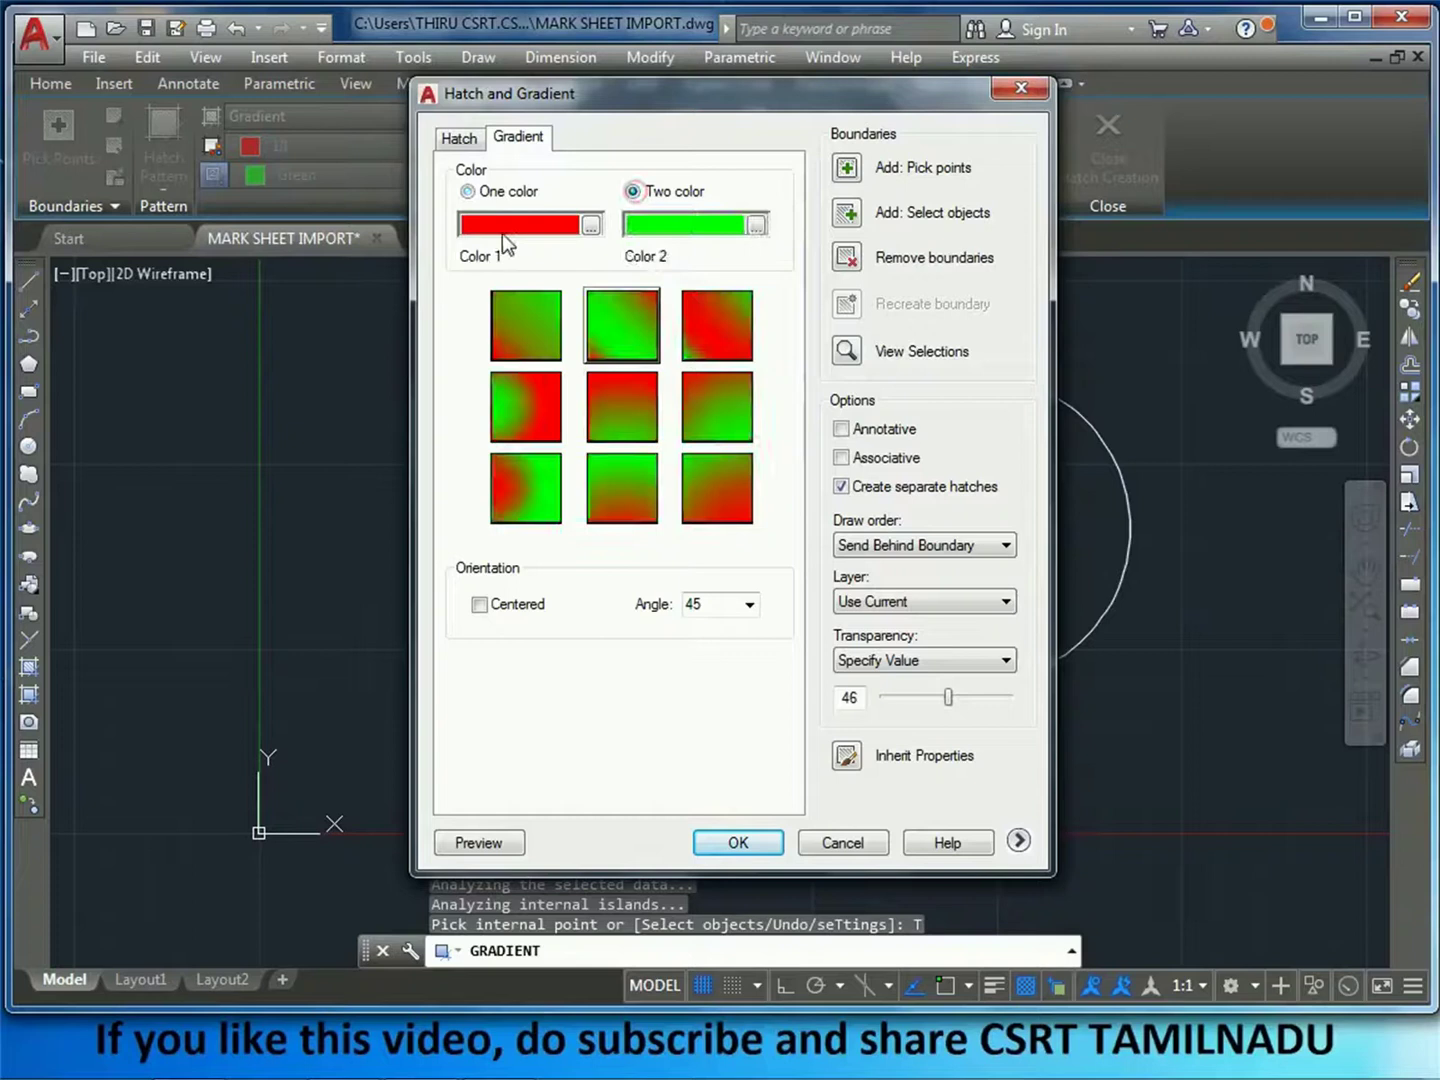
left_click(470, 193)
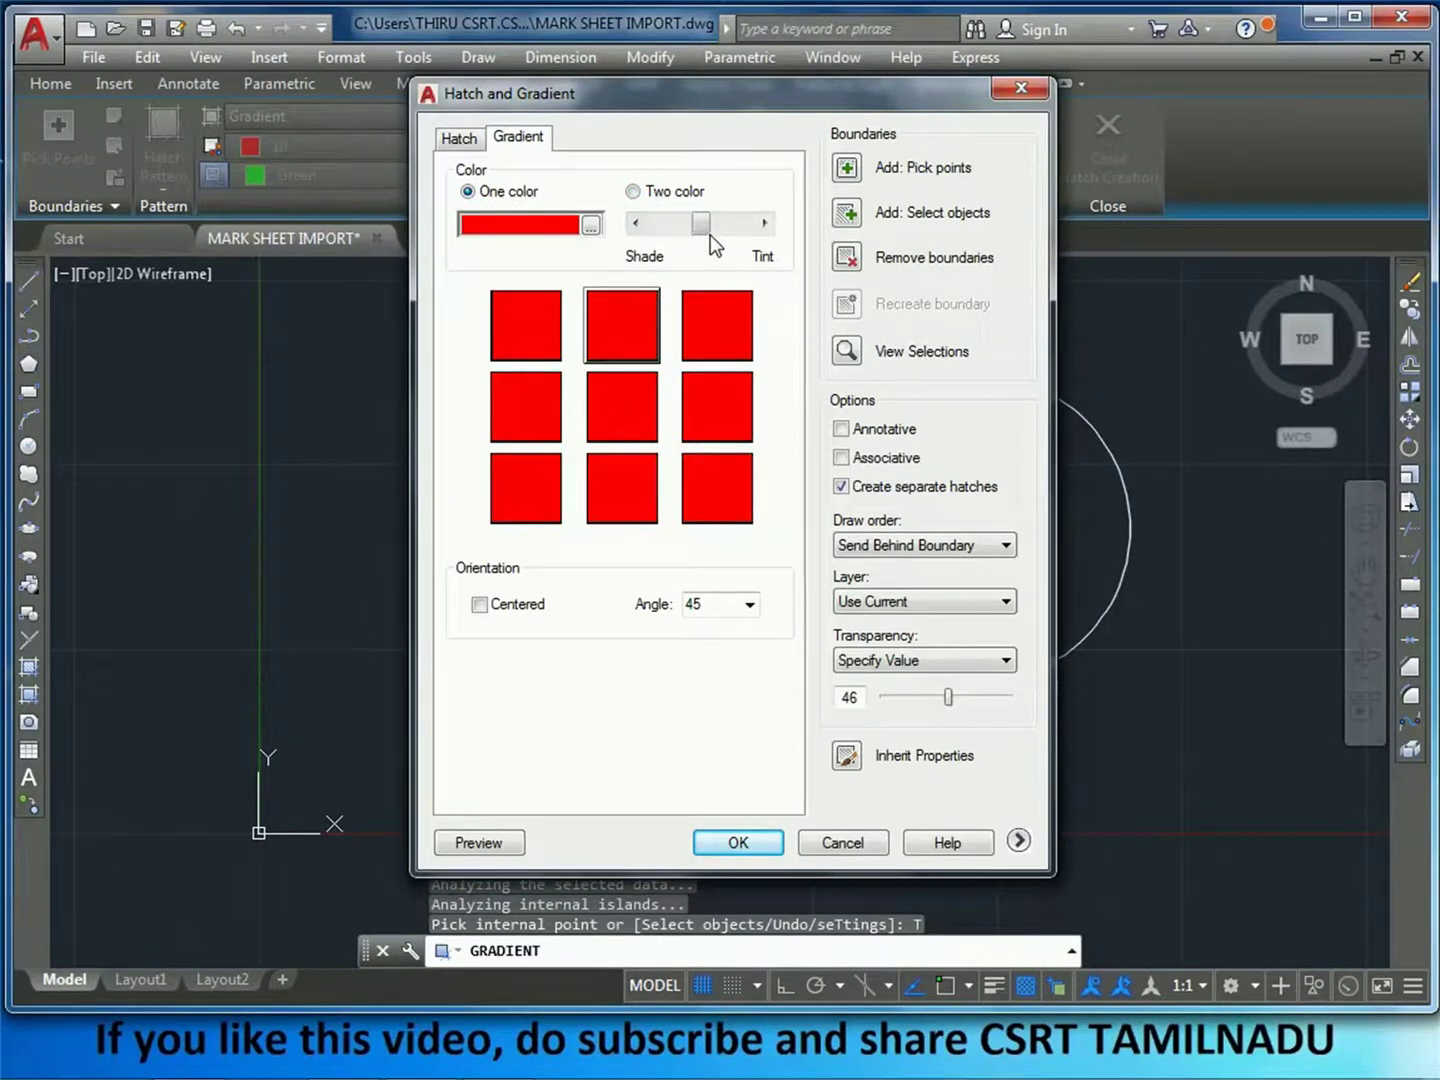
mouse_move(700, 224)
left_mouse_down()
mouse_move(661, 226)
mouse_move(765, 230)
mouse_move(645, 226)
mouse_move(706, 228)
left_mouse_up()
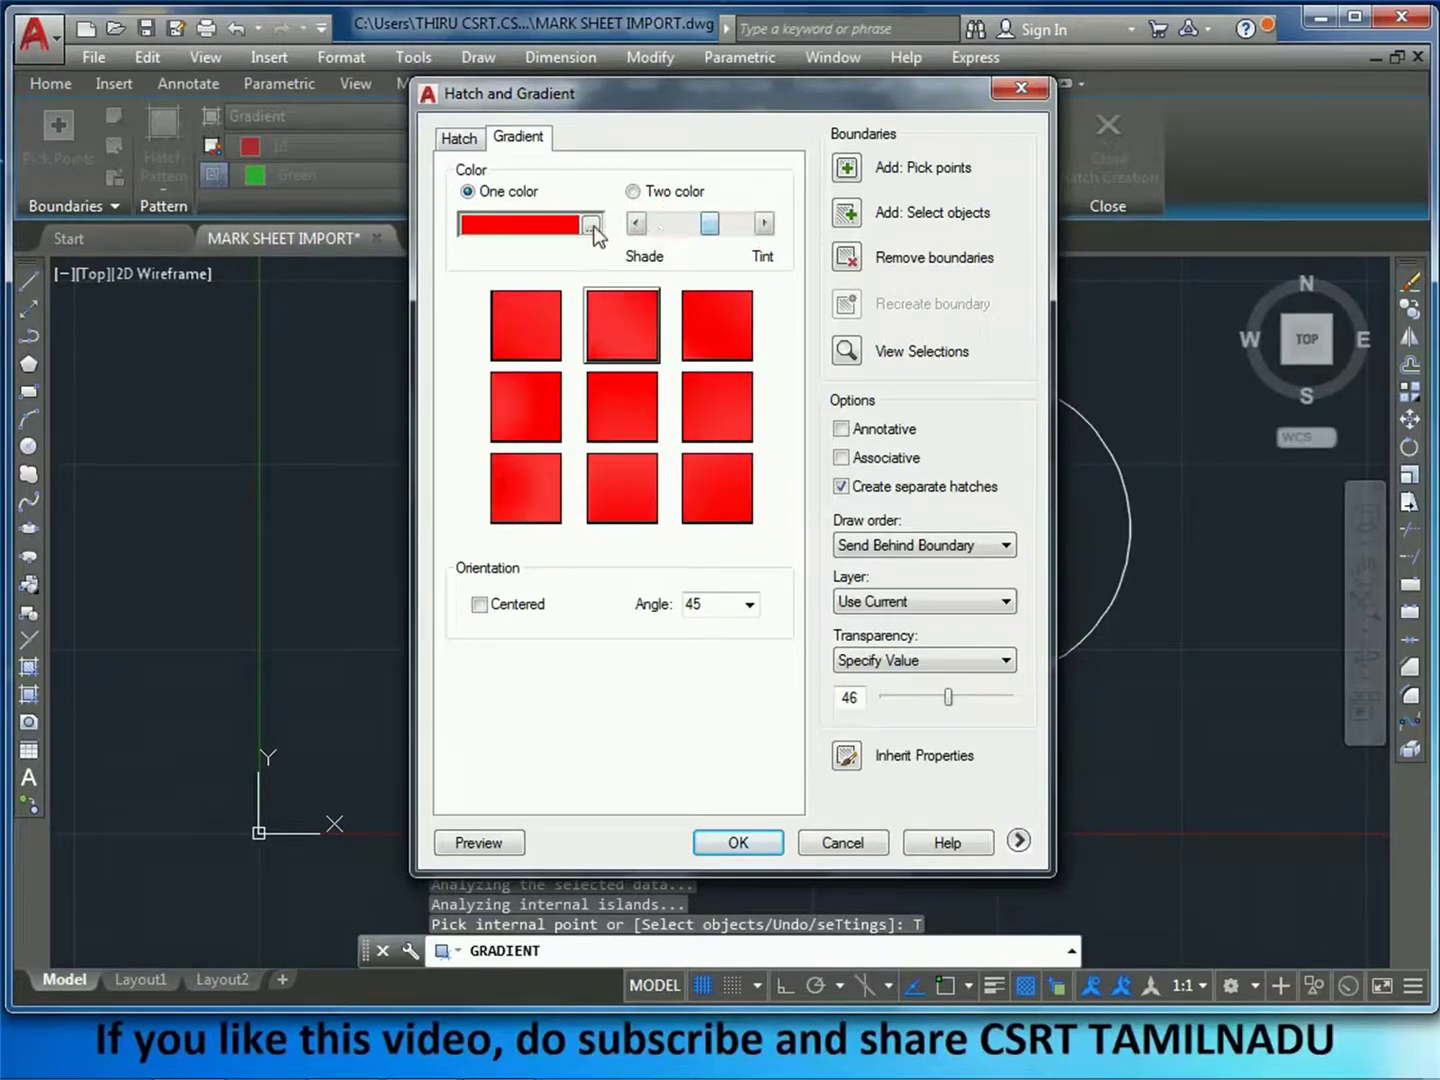
left_click_drag(714, 226, 660, 227)
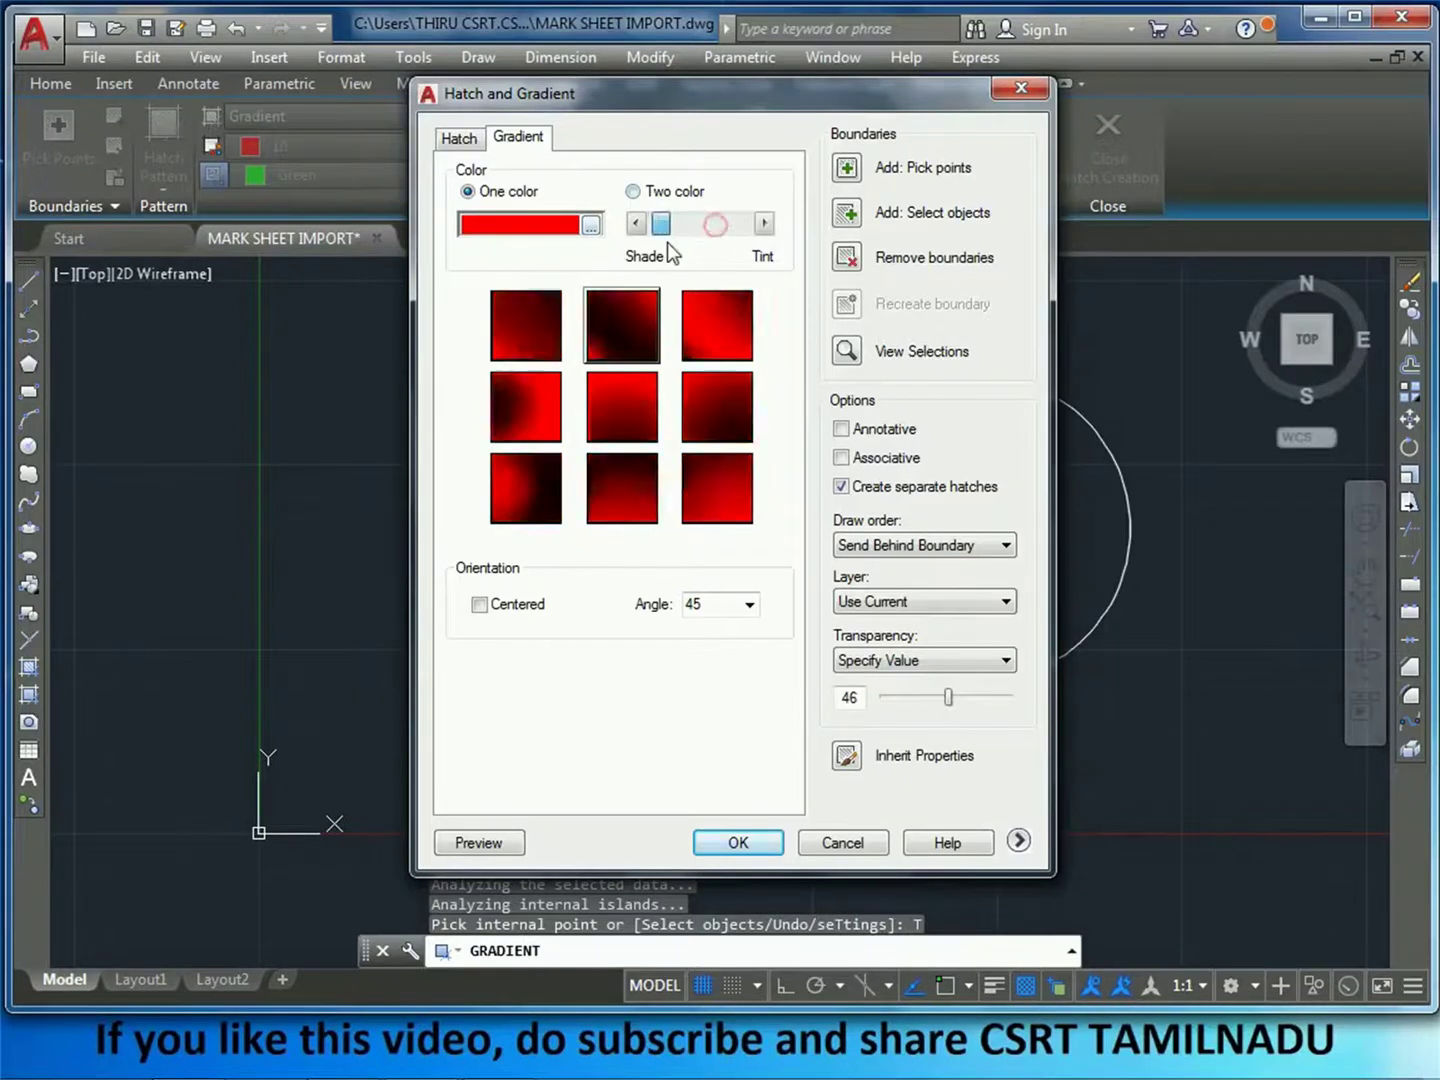
left_click(720, 843)
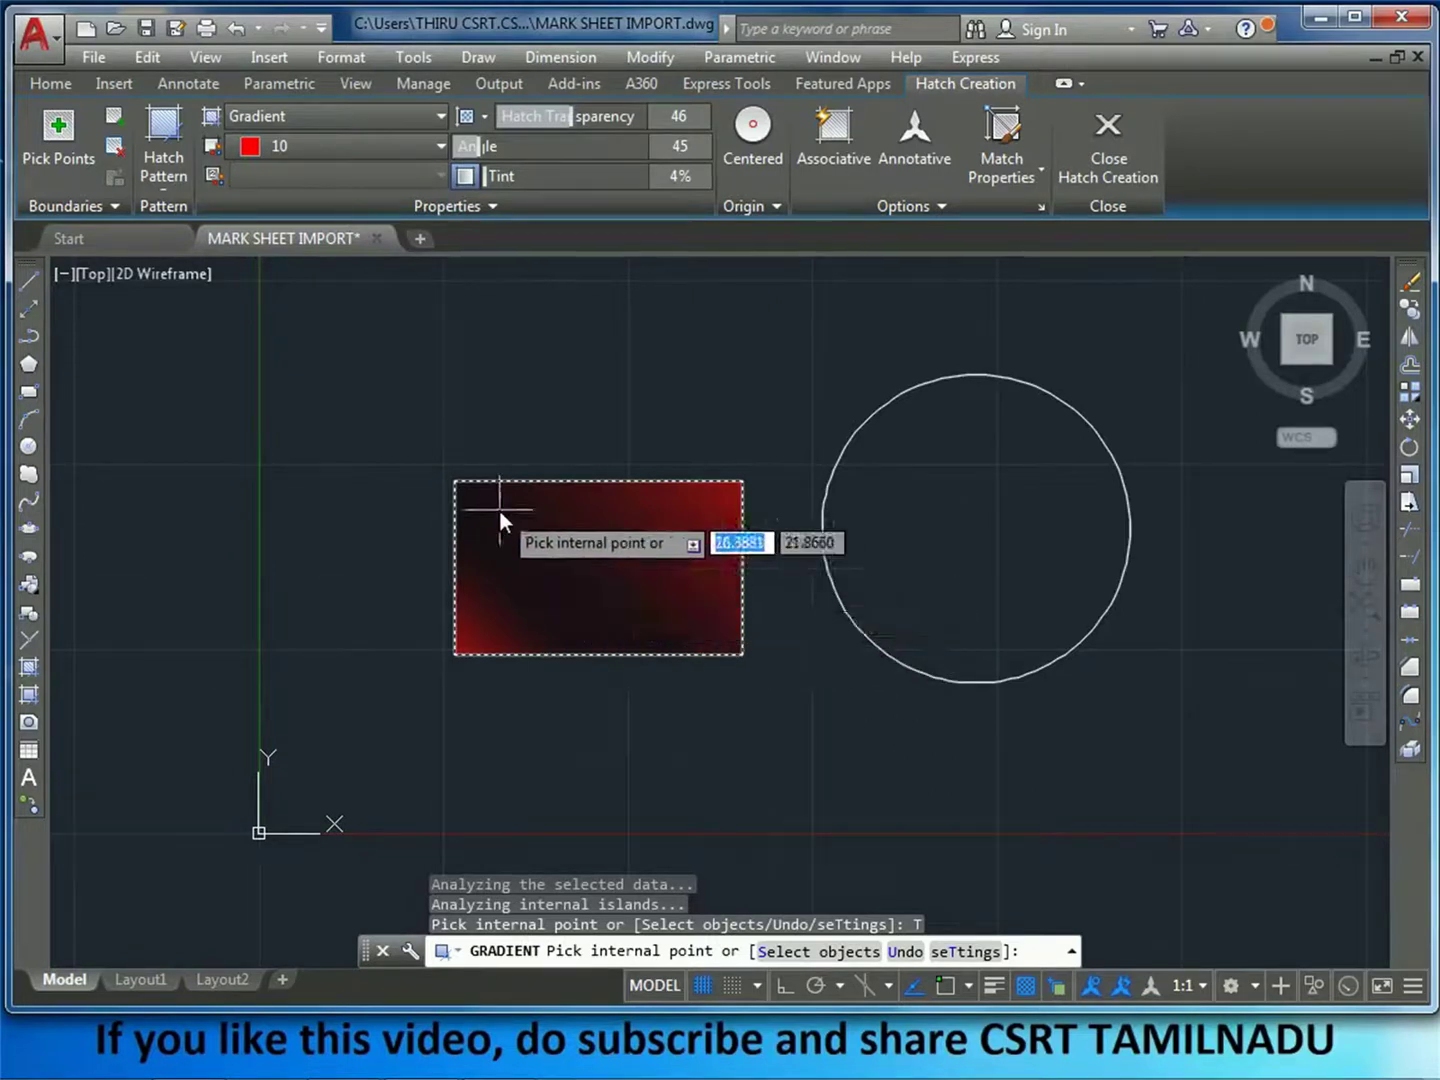
Step: Lighten the red gradient fully toward tint and reapply it to the rectangle
left_click(976, 951)
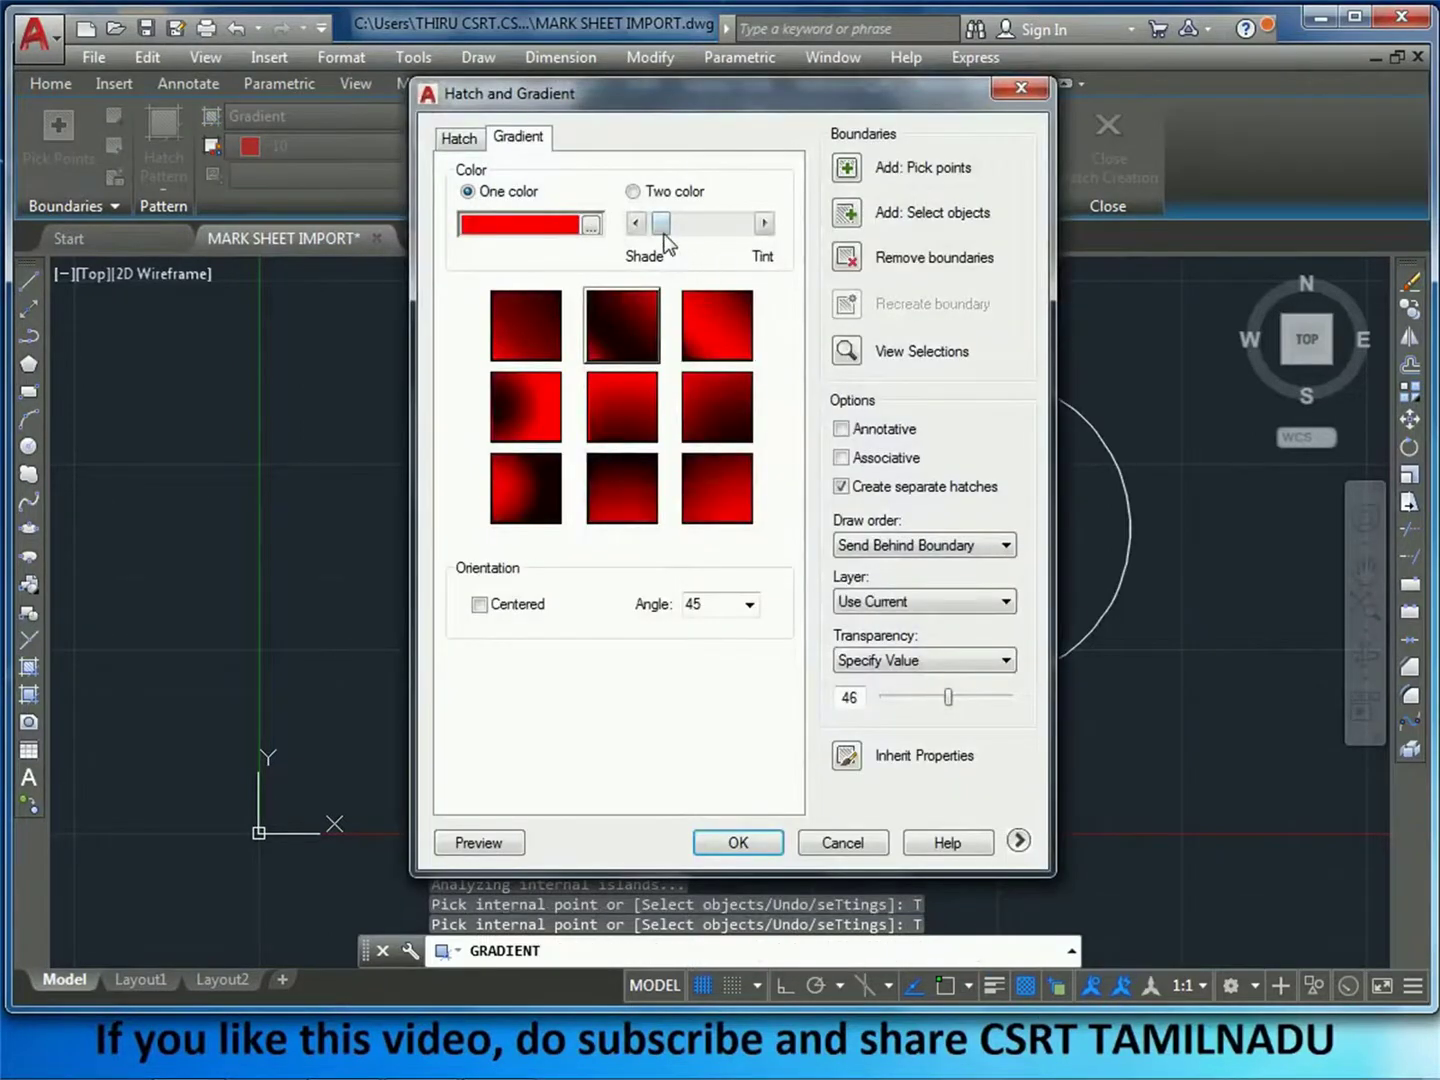
left_click_drag(660, 223, 745, 223)
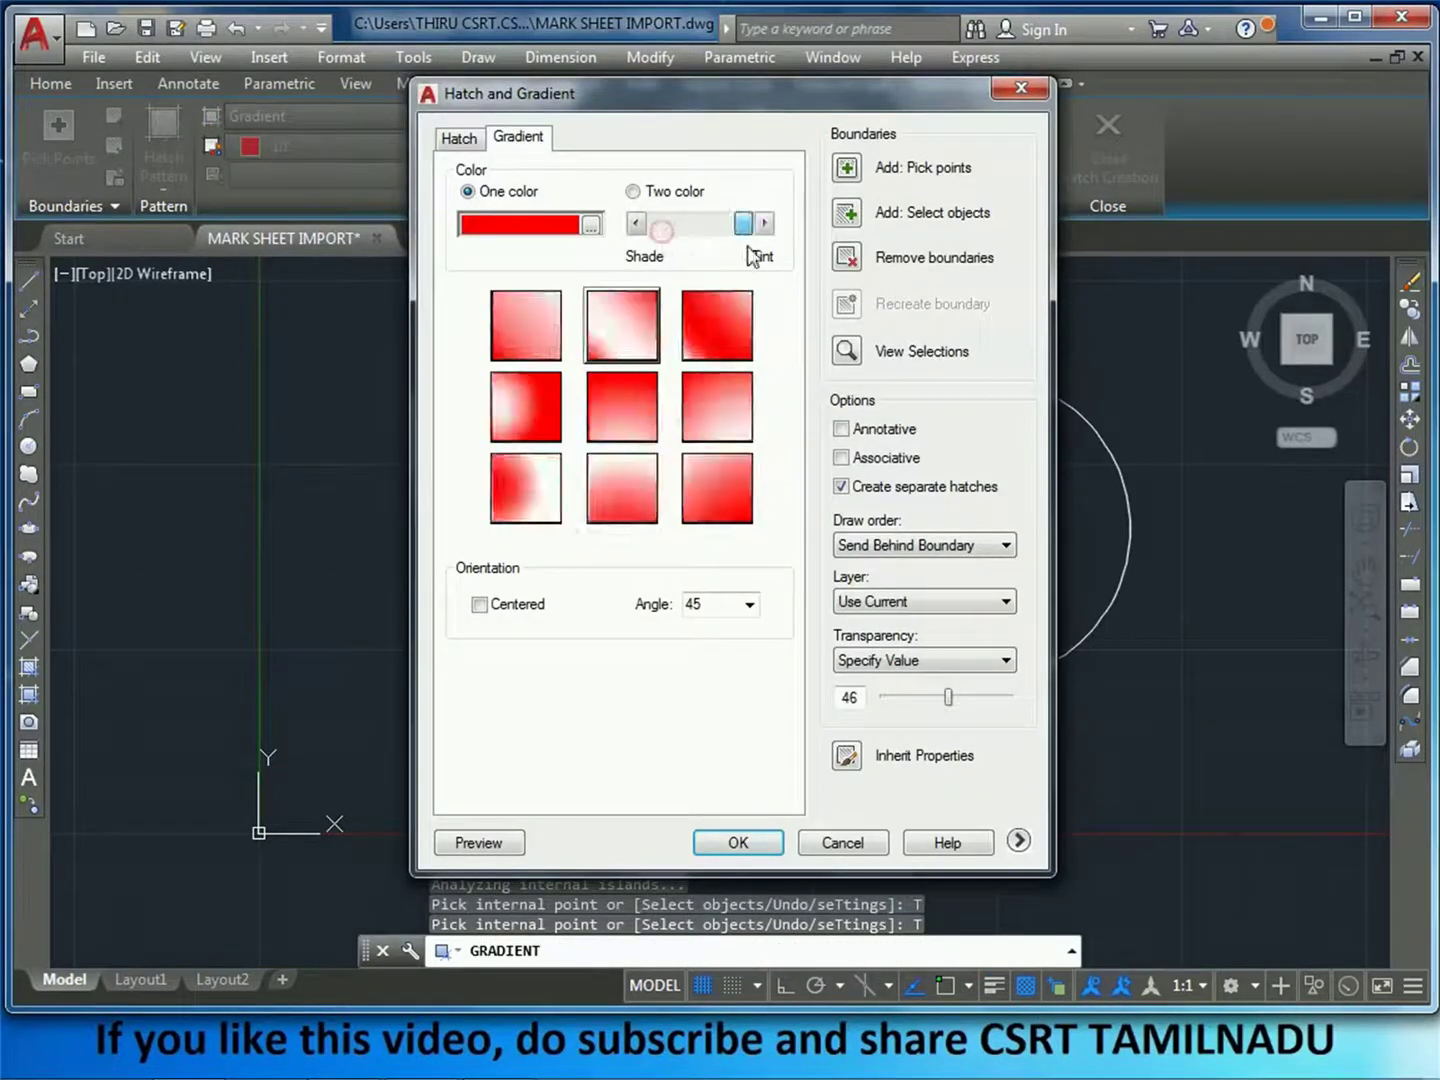
left_click(737, 842)
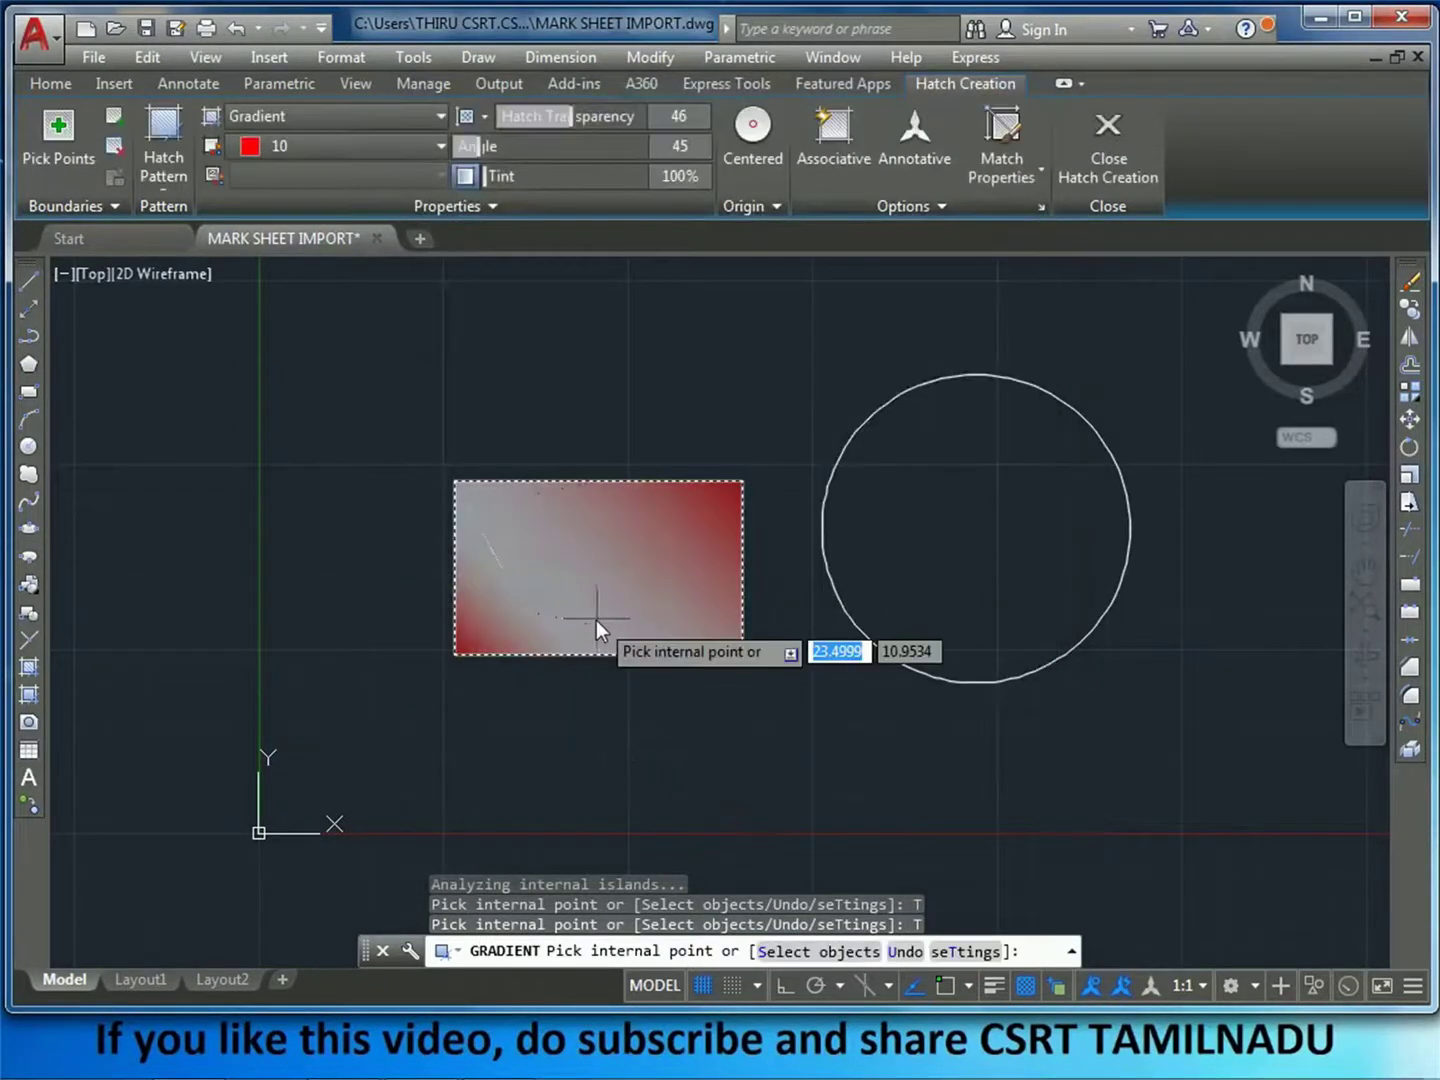
left_click(966, 950)
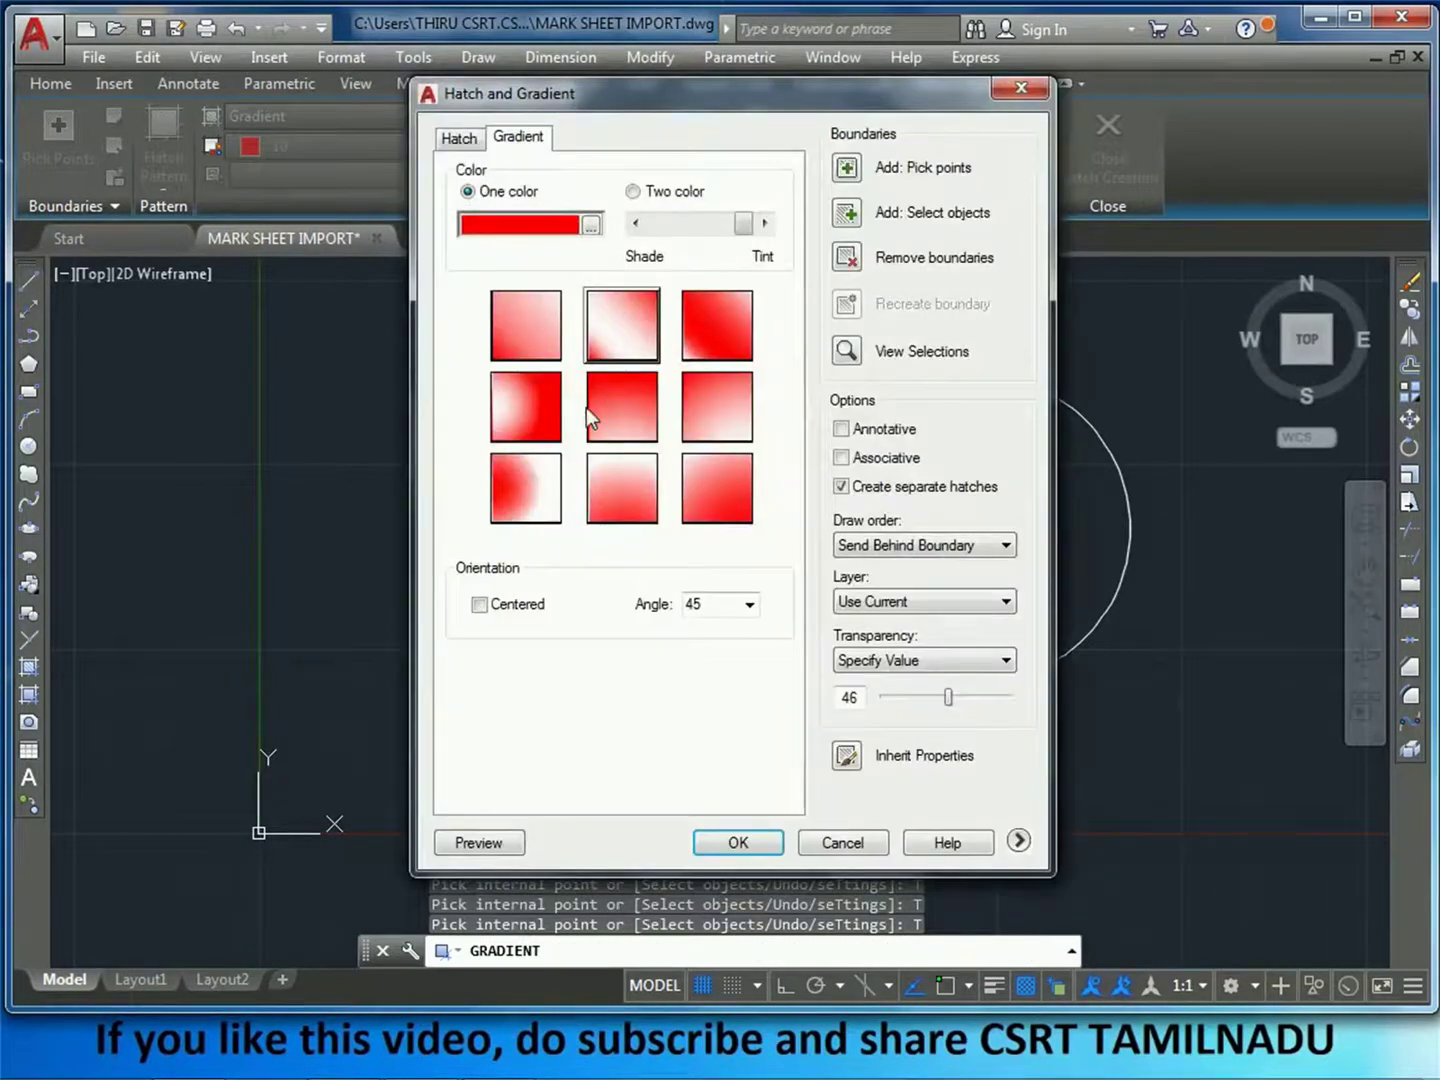
Step: Make the gradient two-colour with blue (index colour 5) as Color 2
left_click(633, 192)
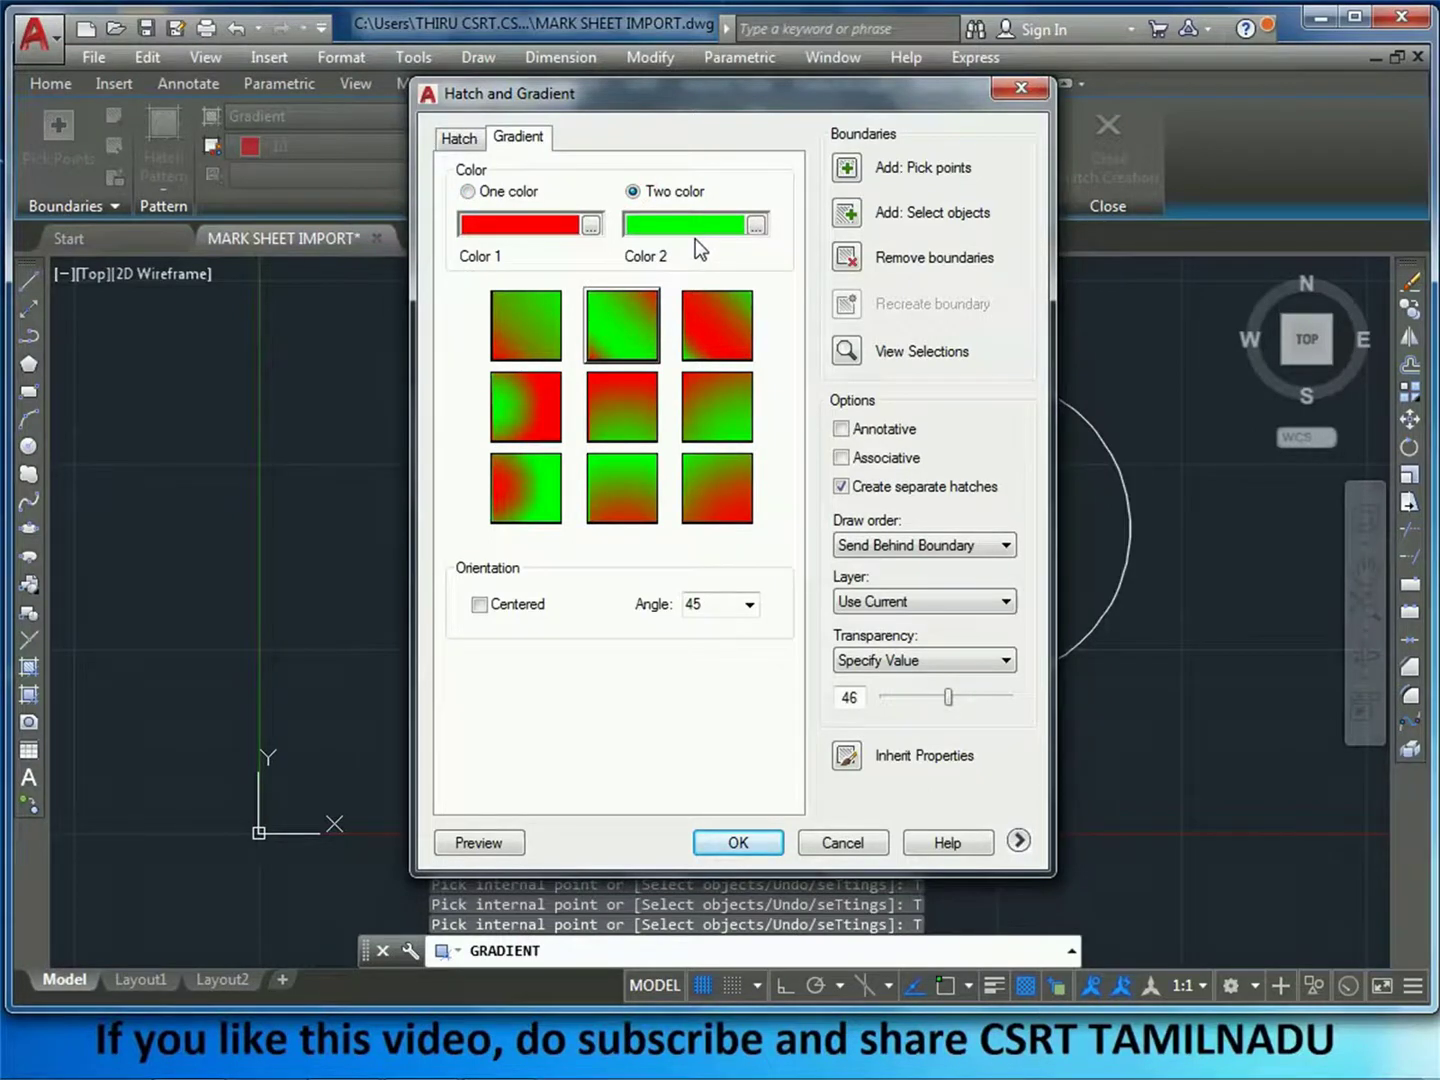
left_click(758, 225)
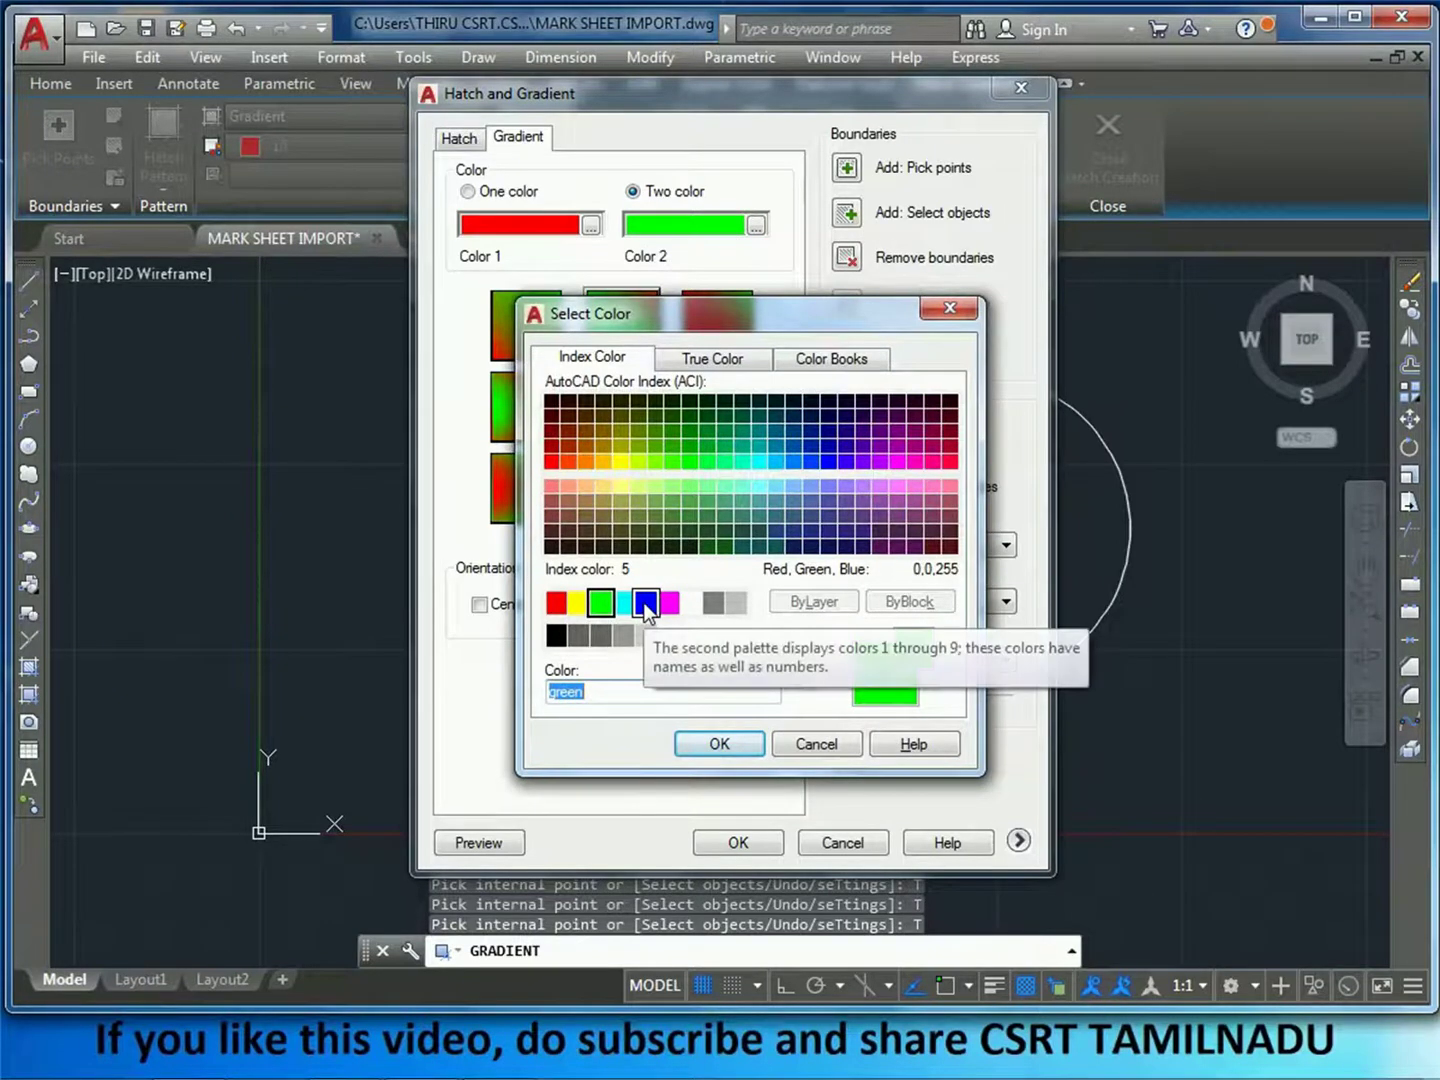
left_click(645, 602)
left_click(719, 743)
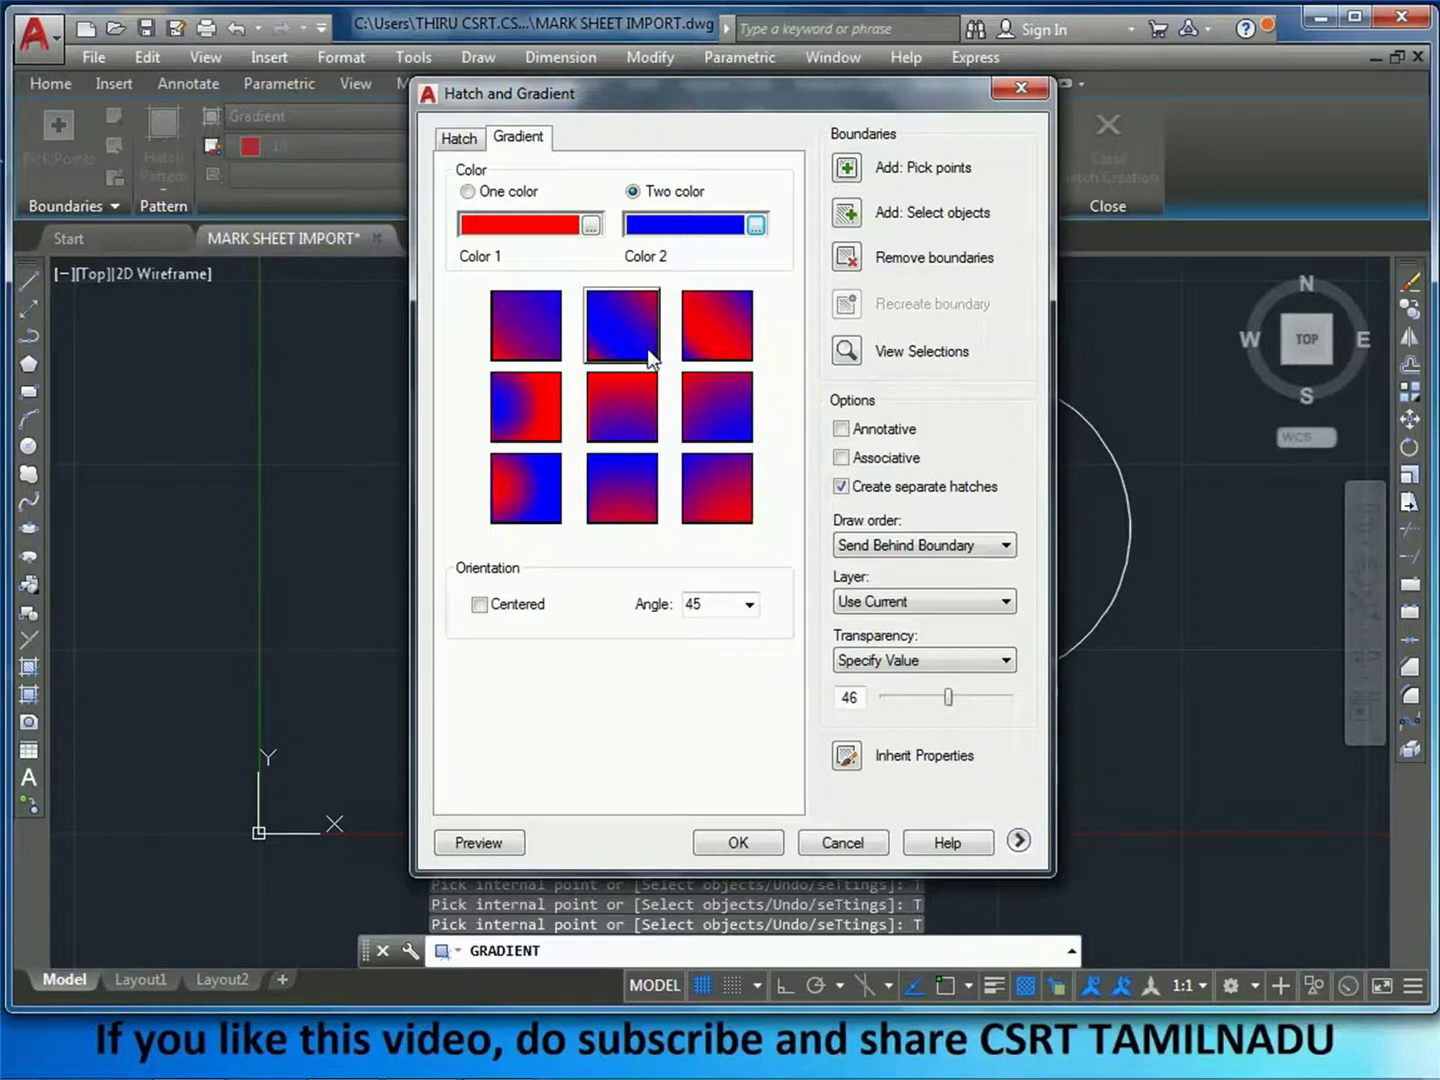
Step: Apply the red-blue gradient and move the reopened Hatch and Gradient dialog off the rectangle
left_click(739, 842)
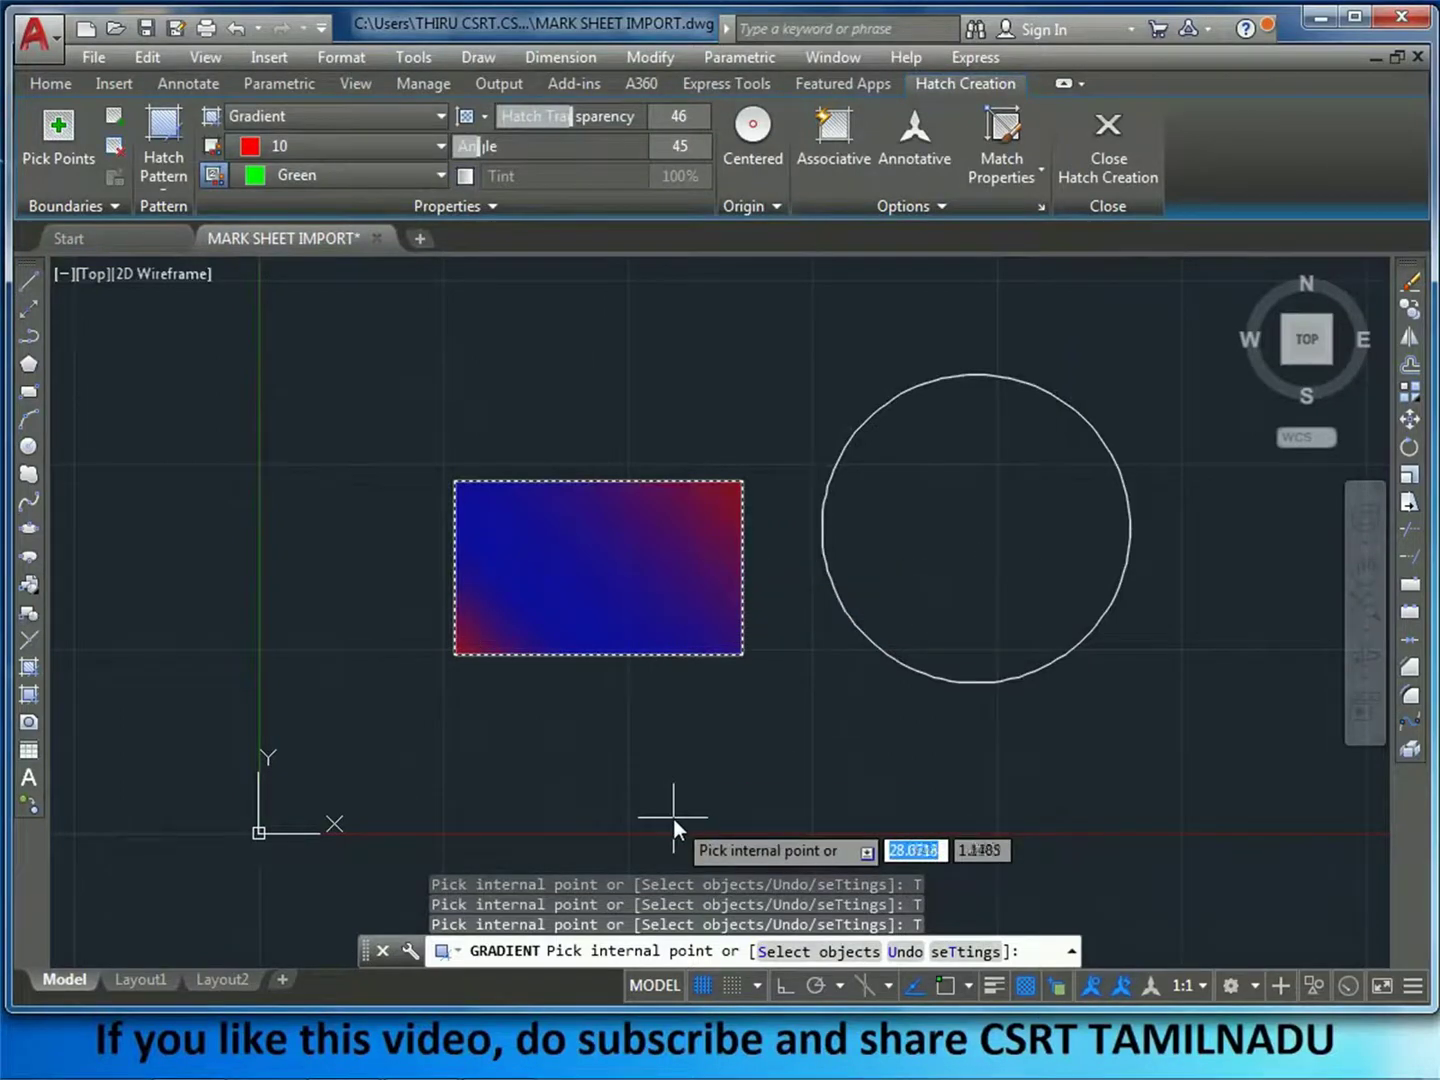
left_click(960, 950)
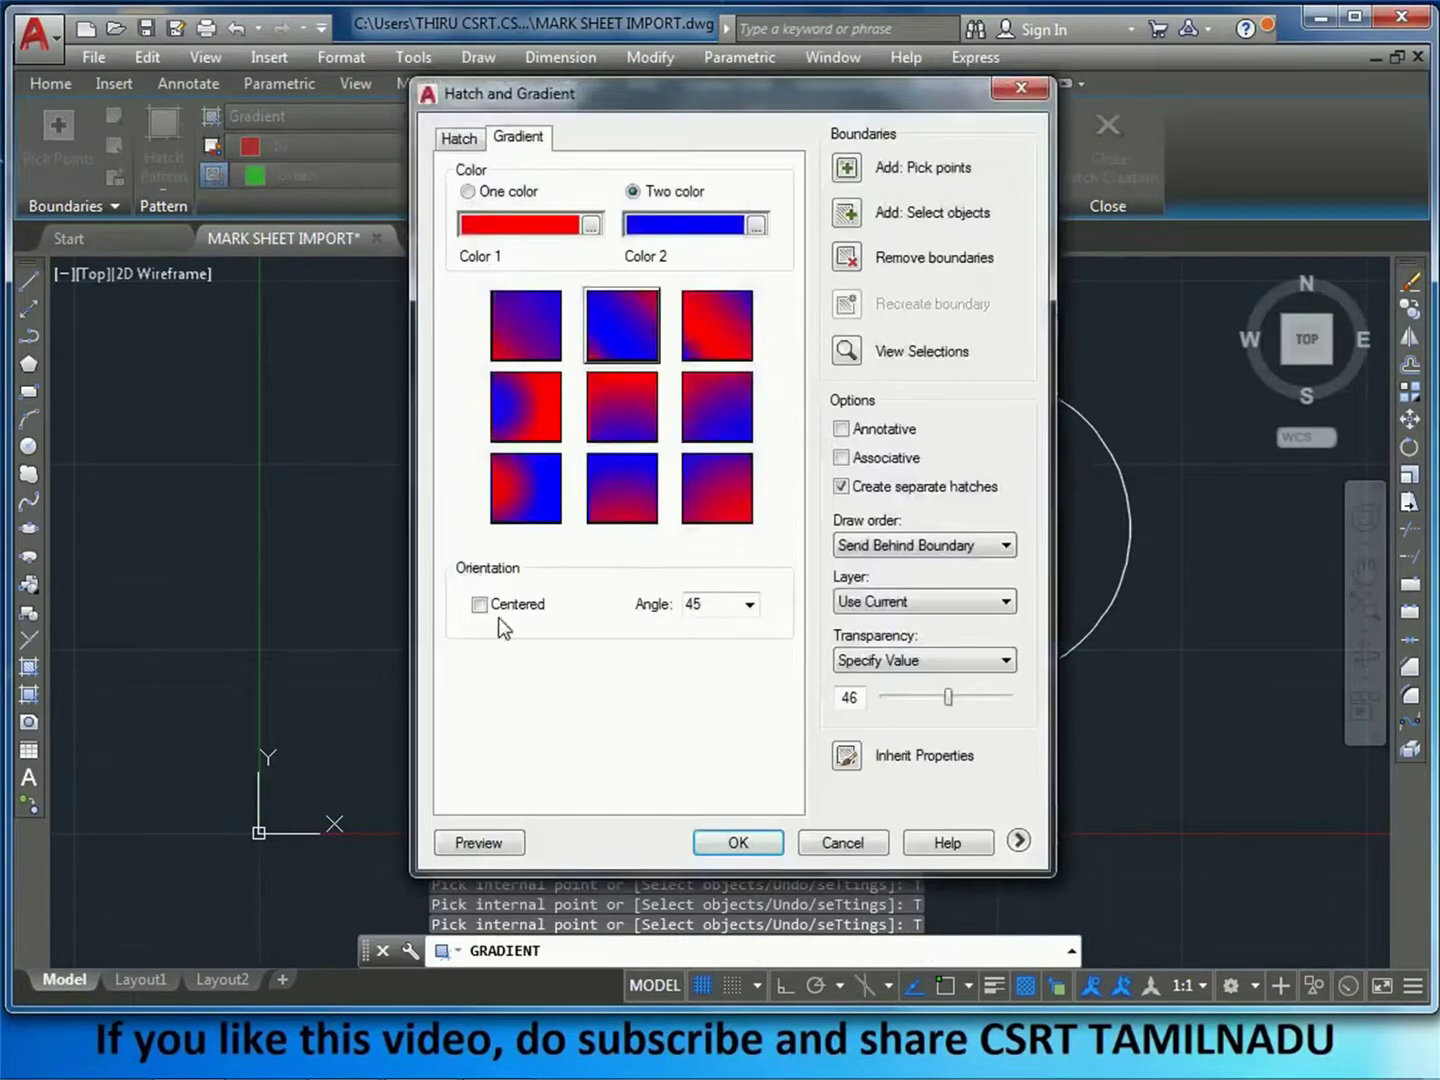
mouse_move(491, 93)
left_mouse_down()
mouse_move(1039, 181)
mouse_move(894, 144)
left_mouse_up()
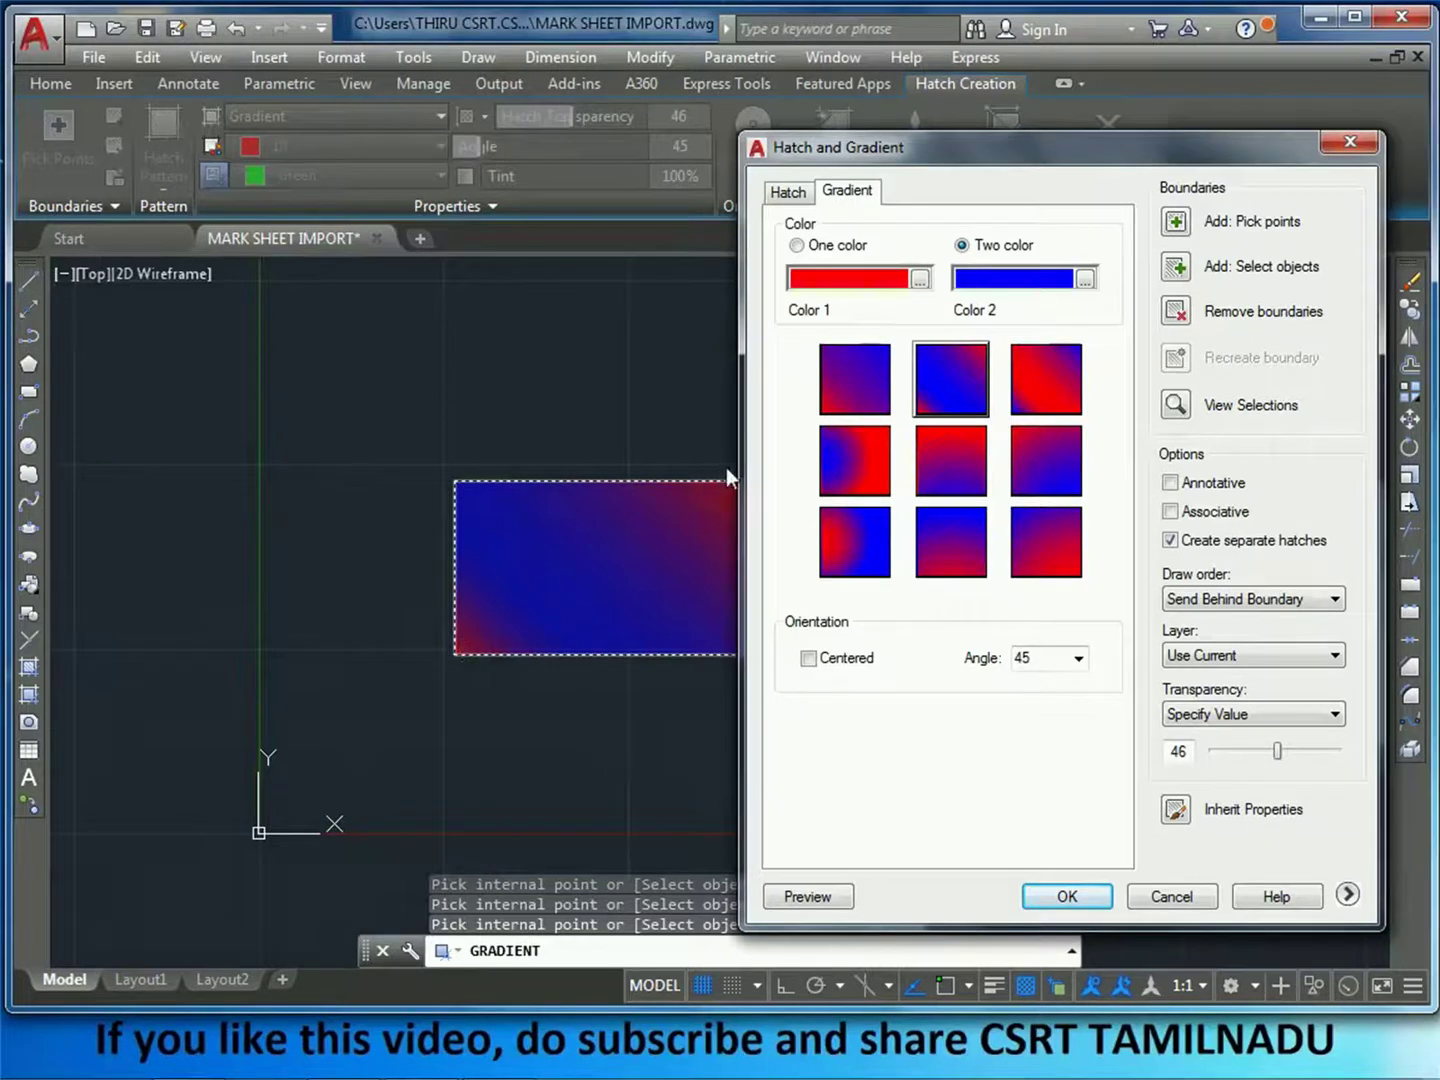
Step: Try several gradient patterns and apply a blue-left, red-right pattern to the rectangle
left_click_drag(1029, 139, 703, 94)
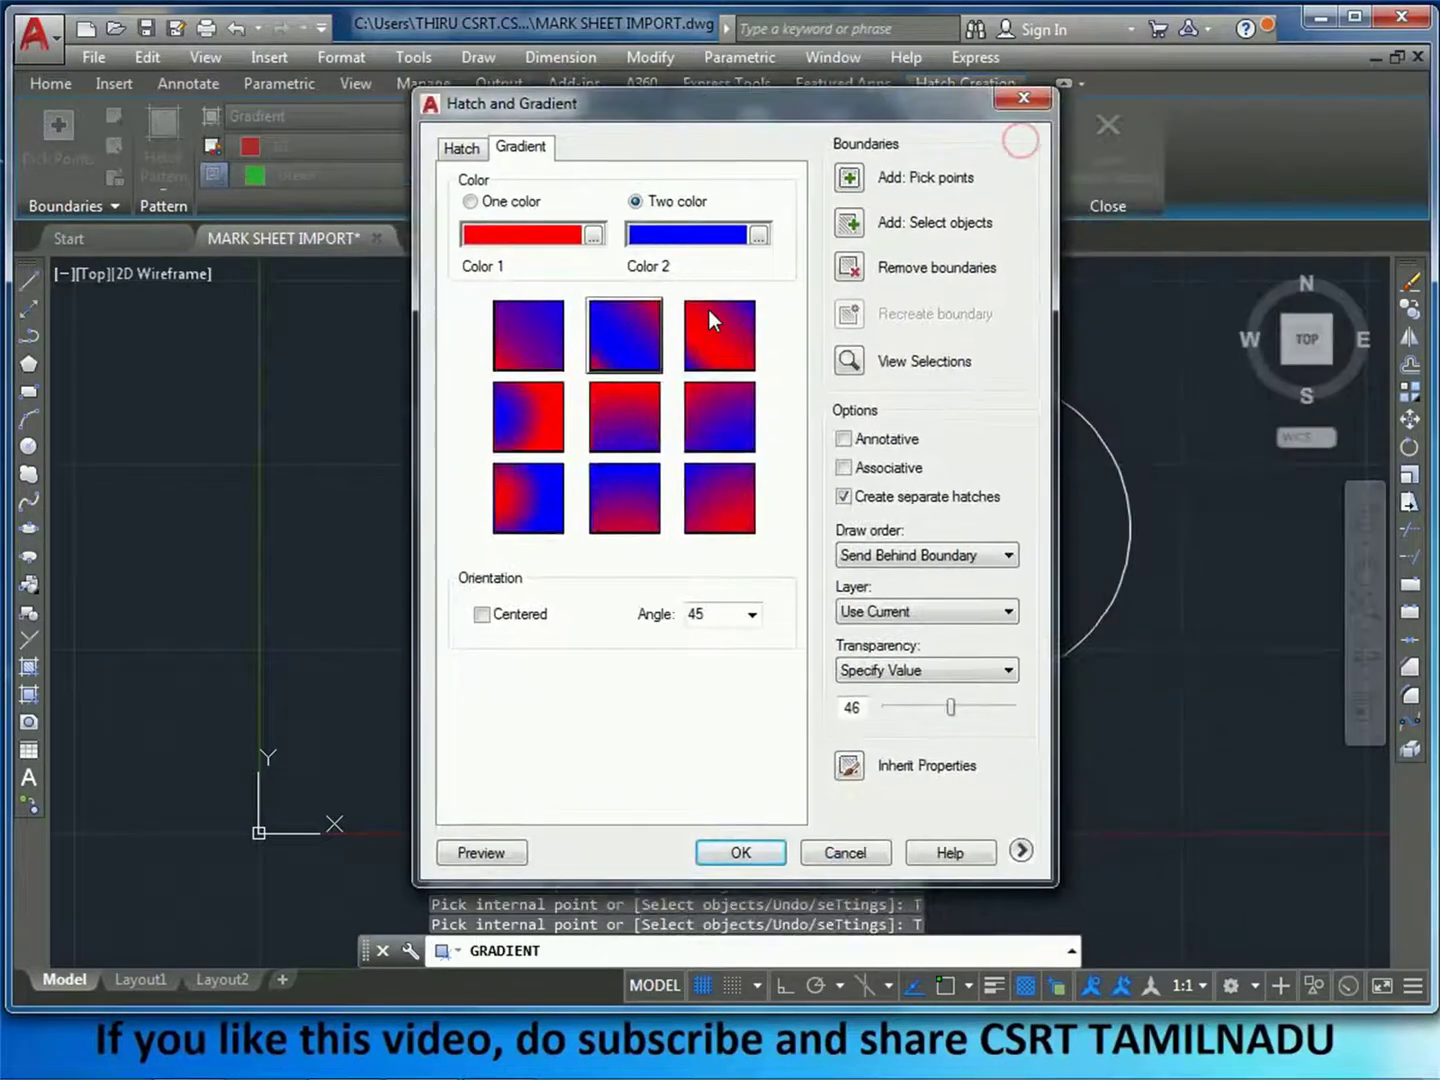
left_click(716, 503)
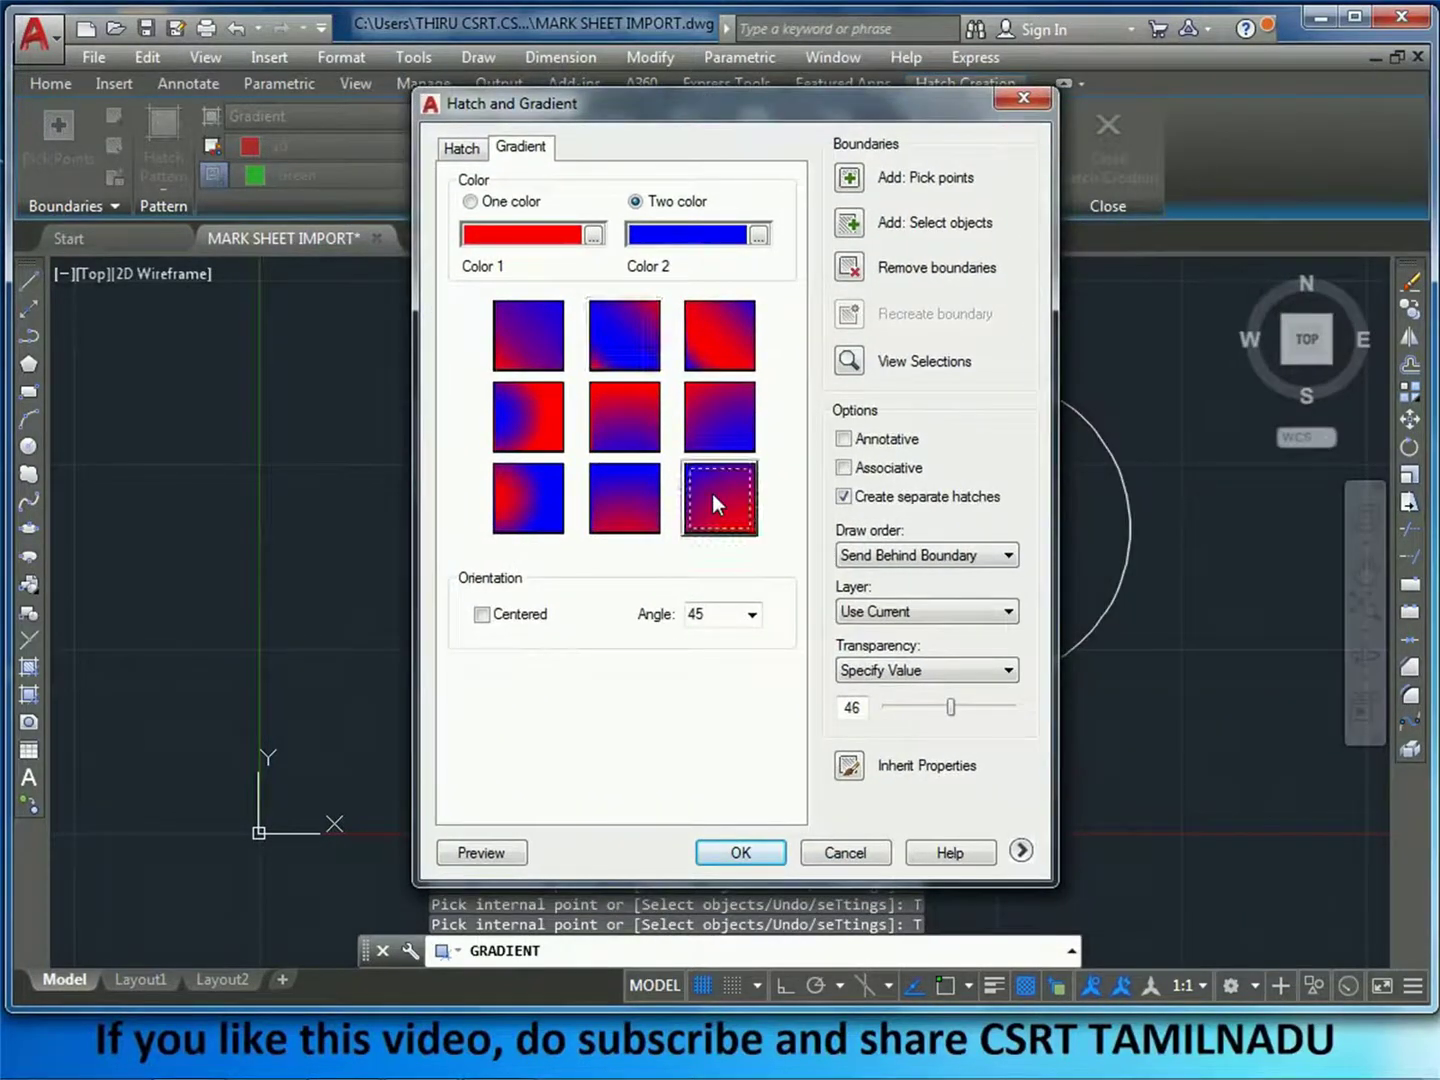
left_click(616, 508)
left_click(527, 517)
left_click(535, 436)
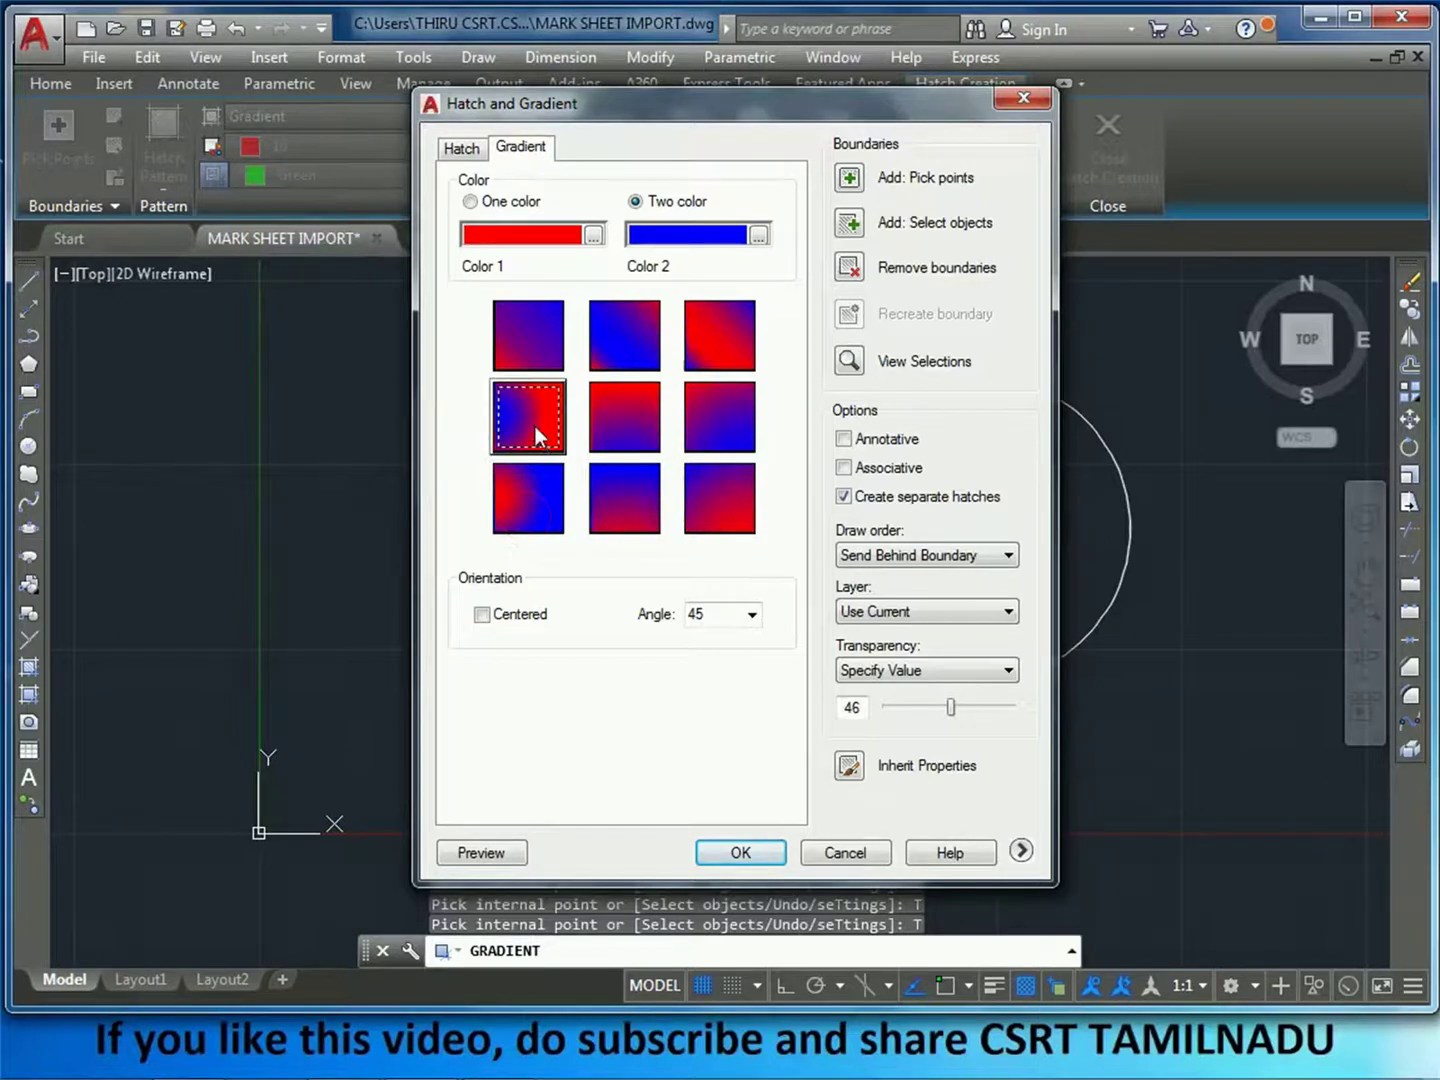
left_click(742, 851)
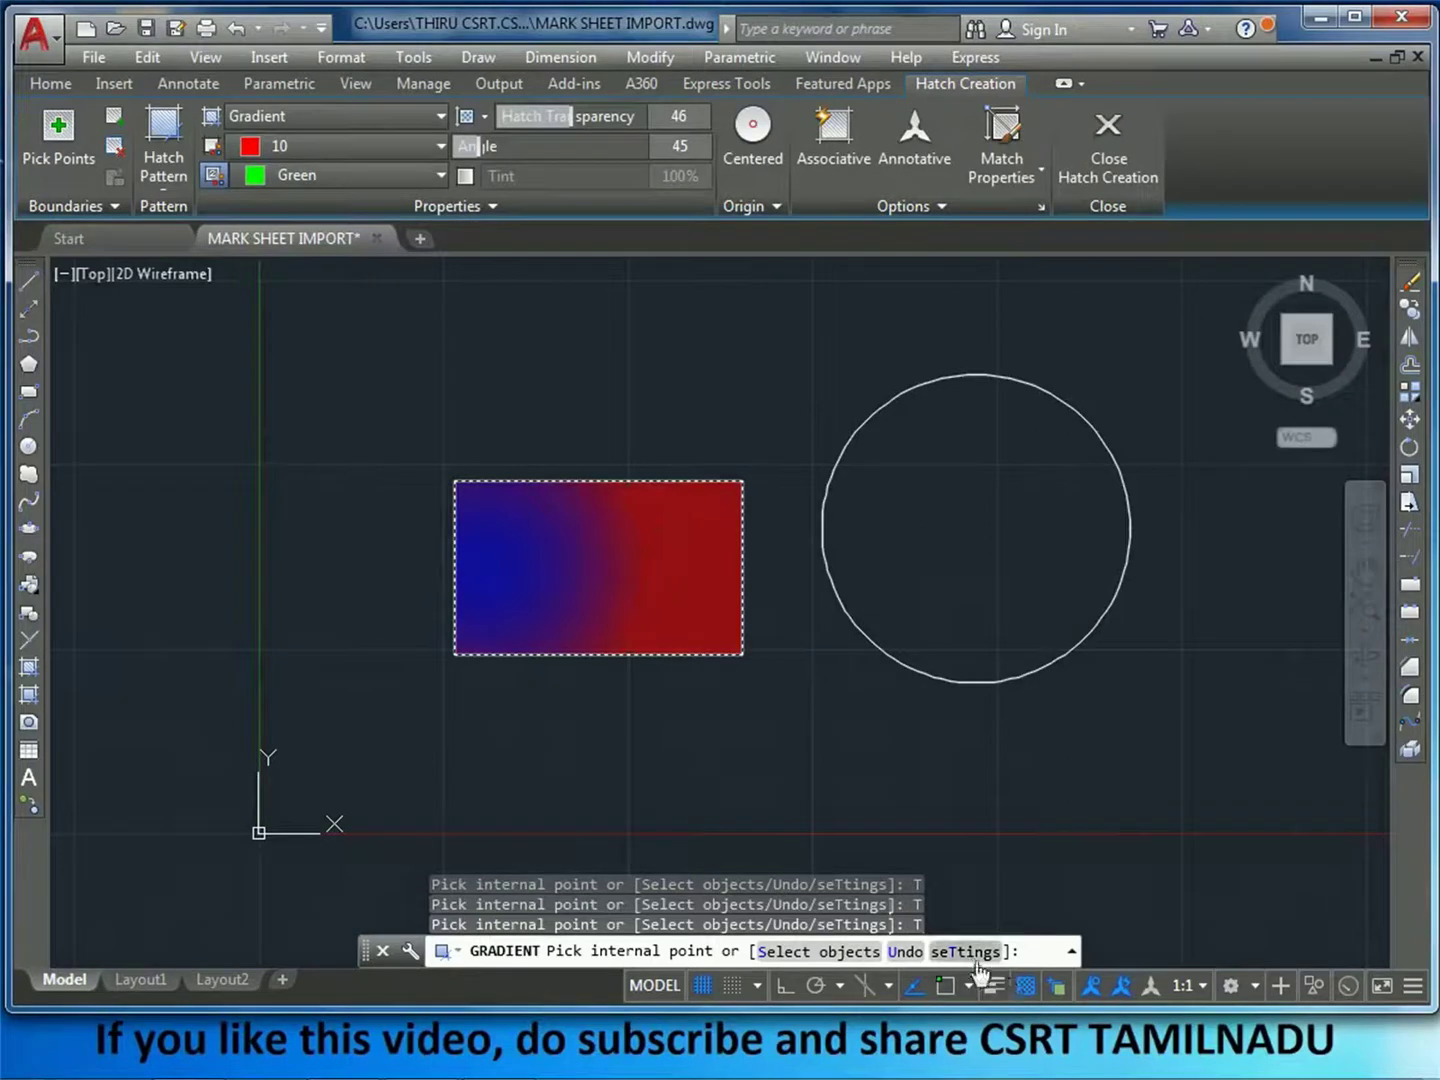
left_click(970, 953)
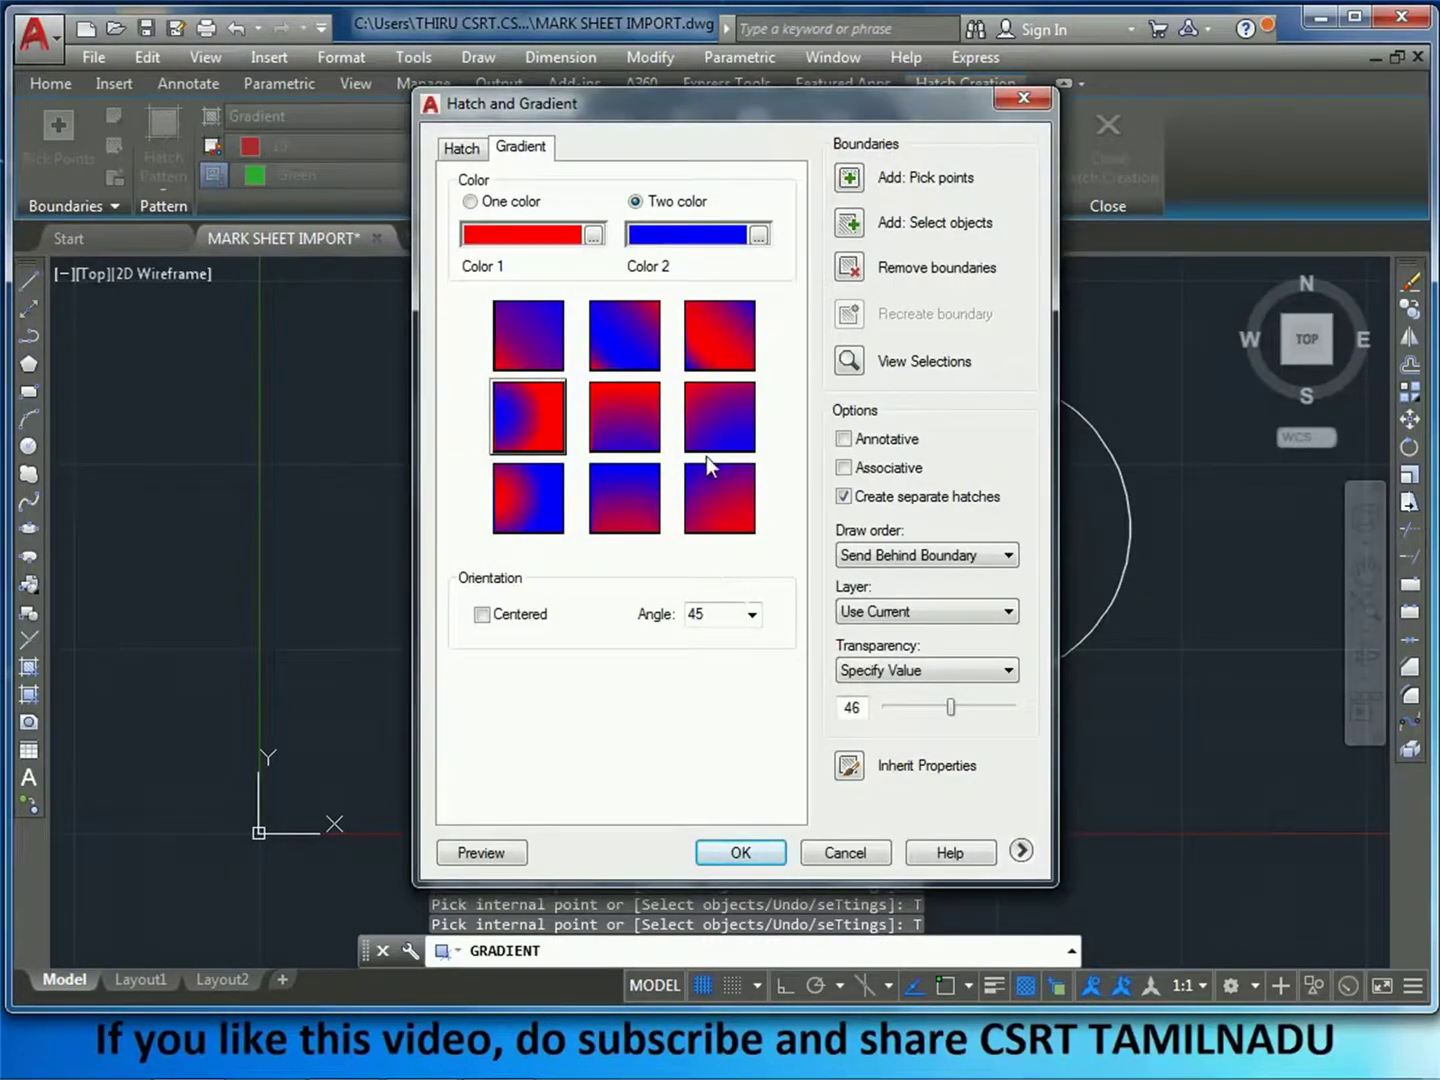
Step: Apply the diagonal red-to-blue gradient pattern to the rectangle
left_click(728, 426)
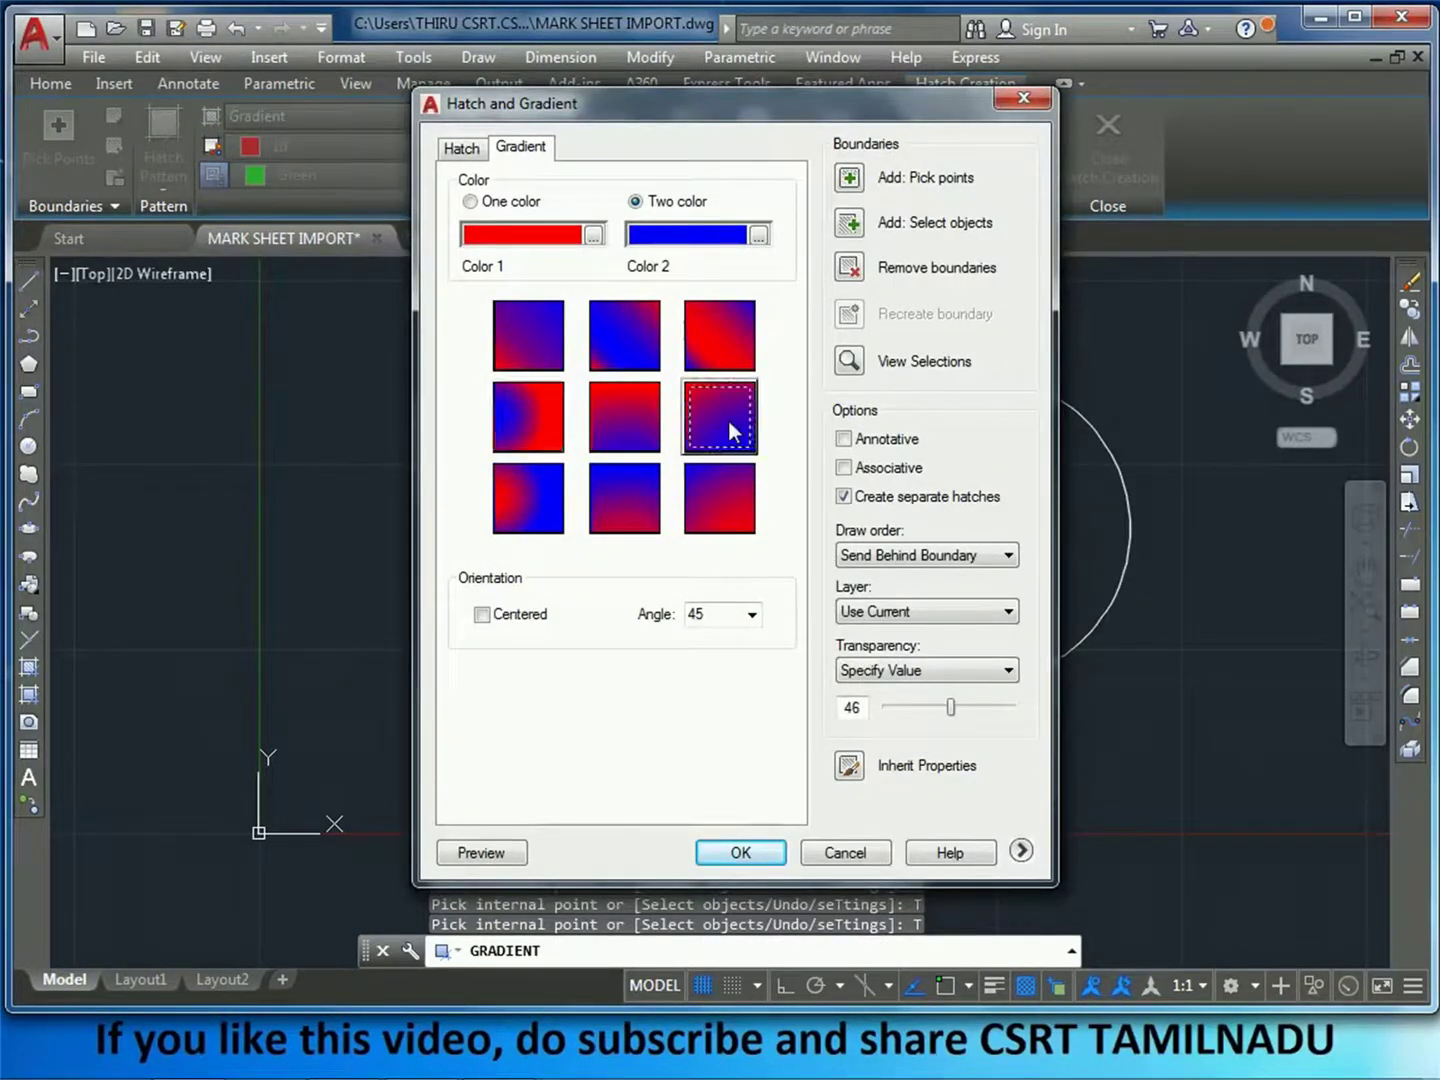
left_click(740, 852)
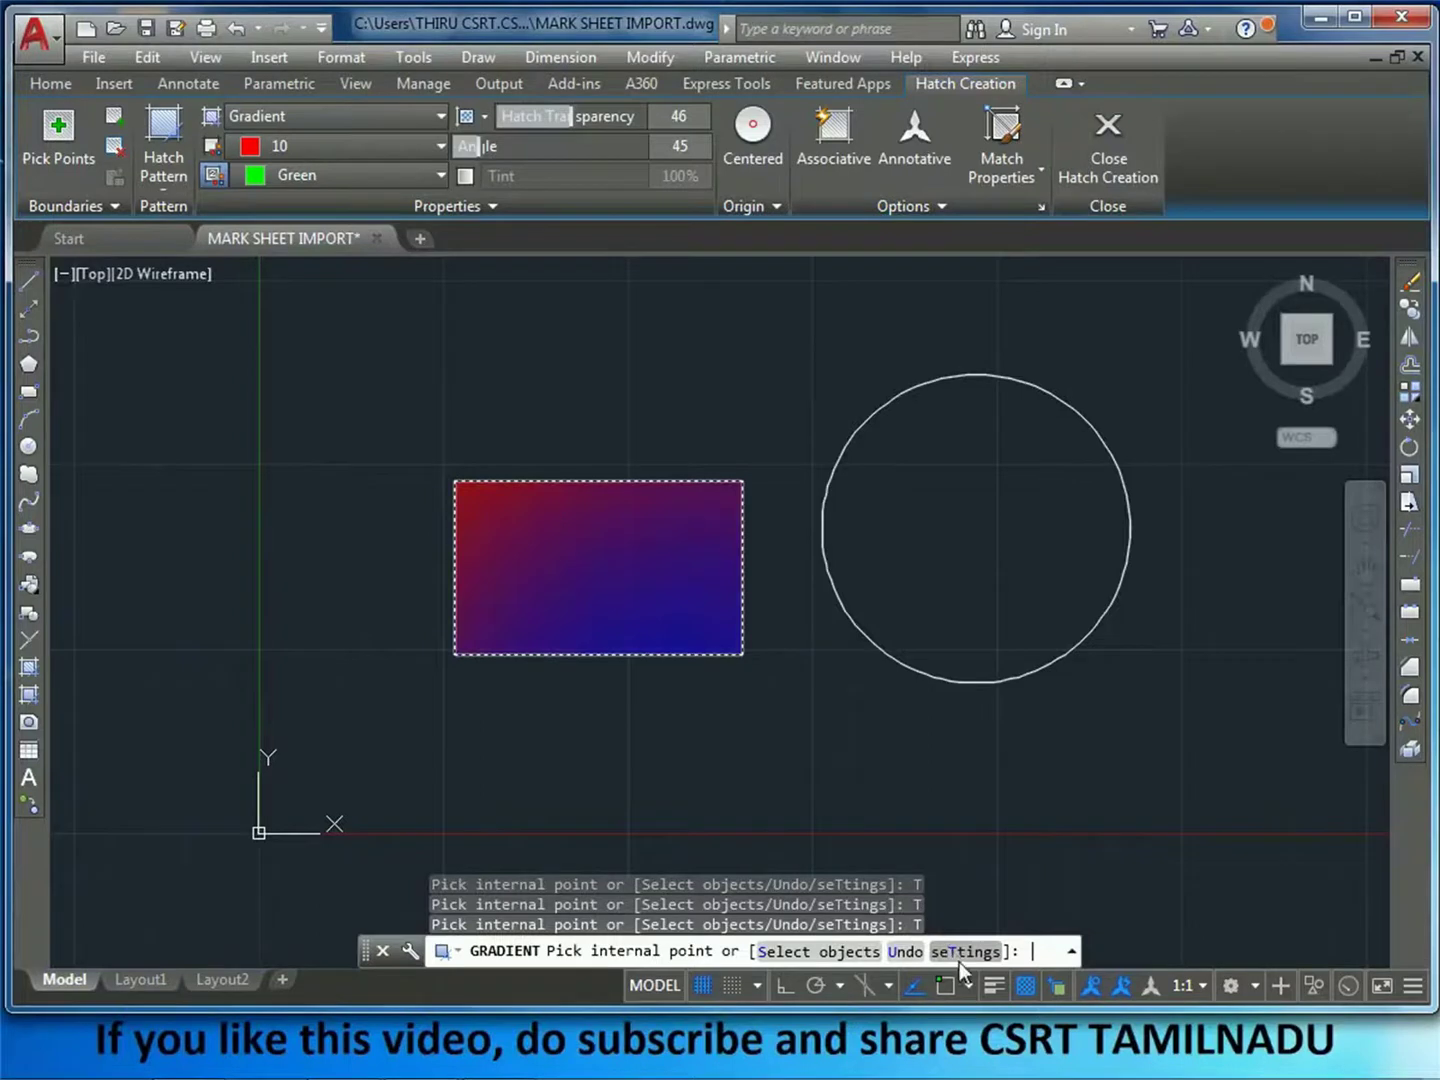
left_click(962, 951)
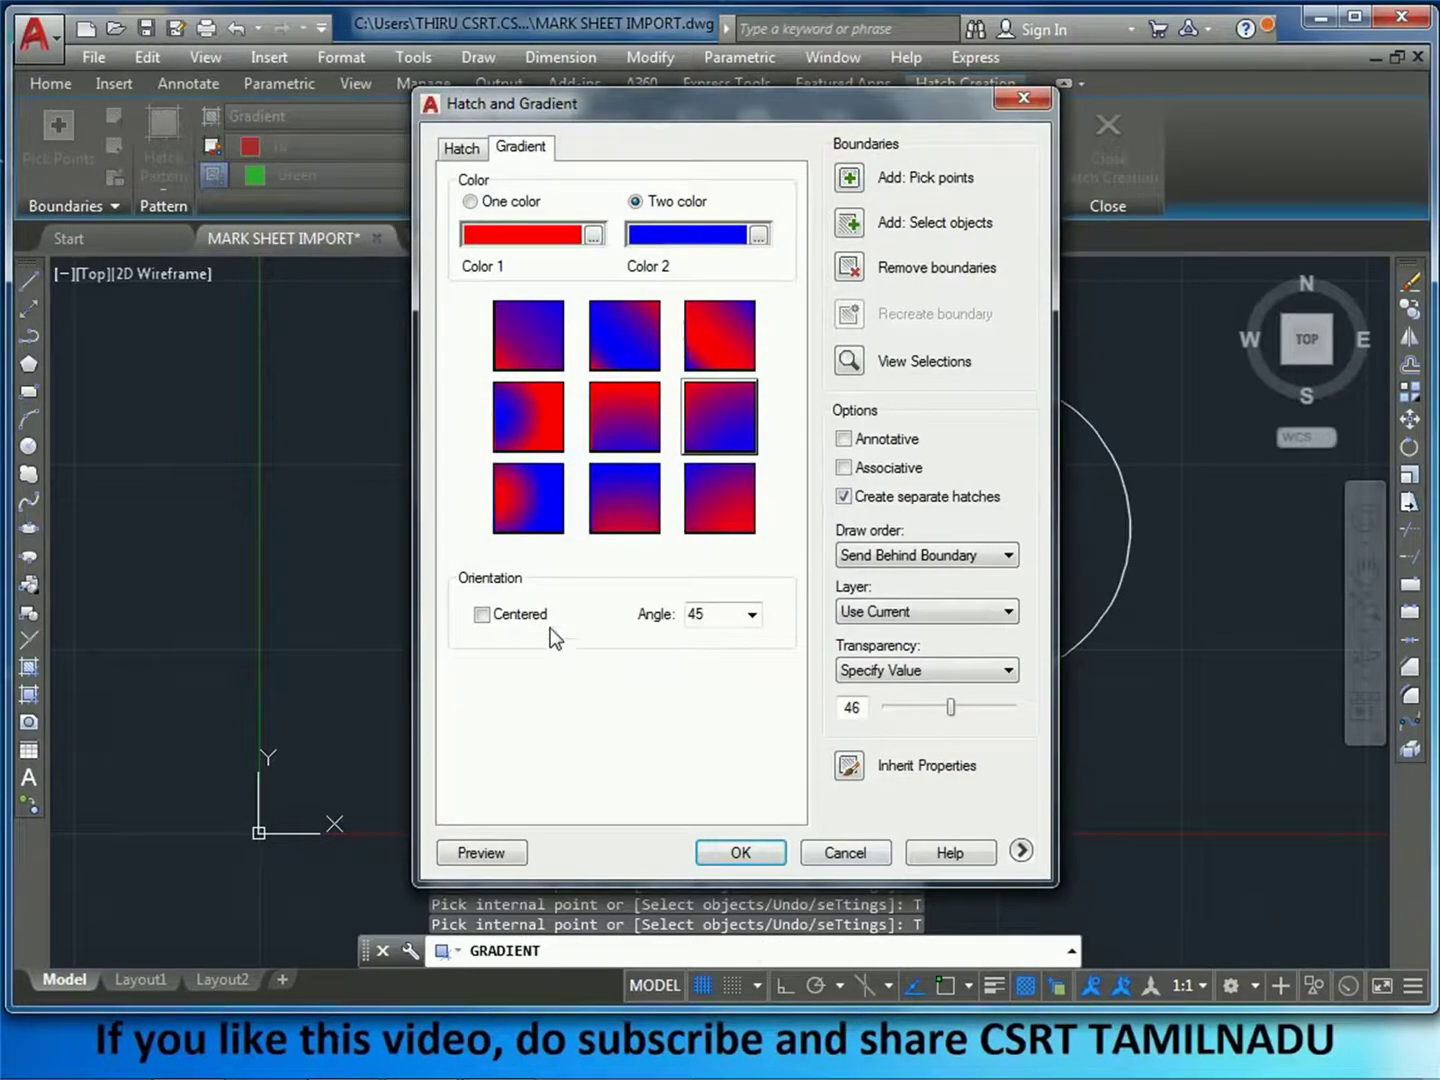
Step: Preview the rectangle's gradient with Centered turned off
left_click(508, 615)
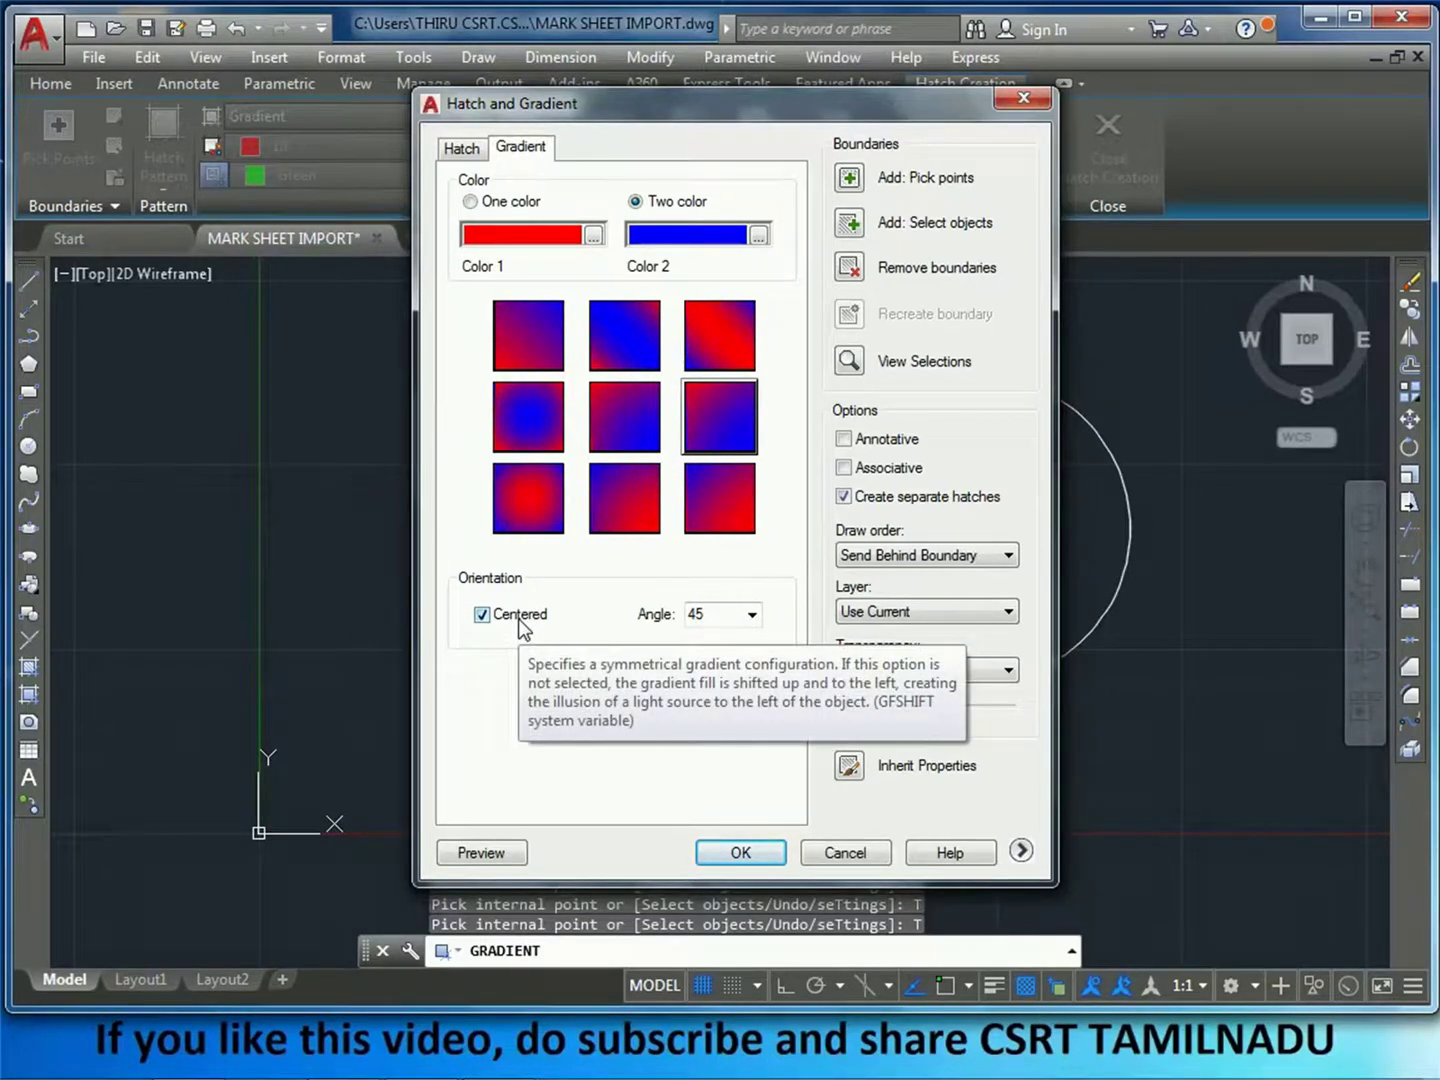
left_click(508, 616)
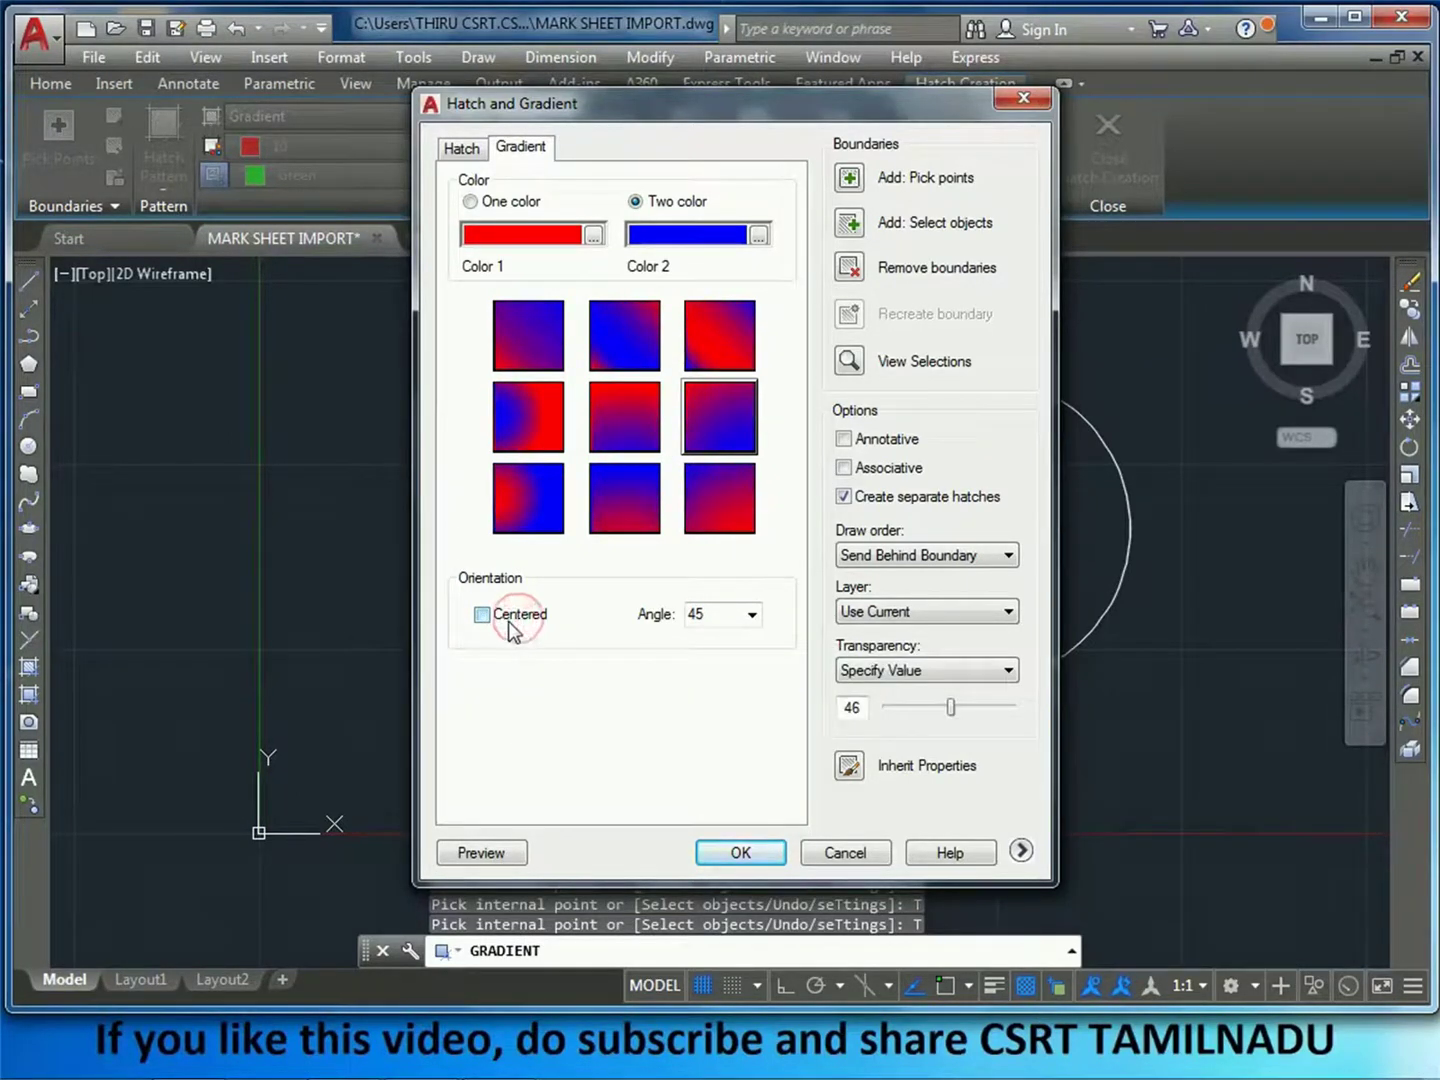
left_click(752, 850)
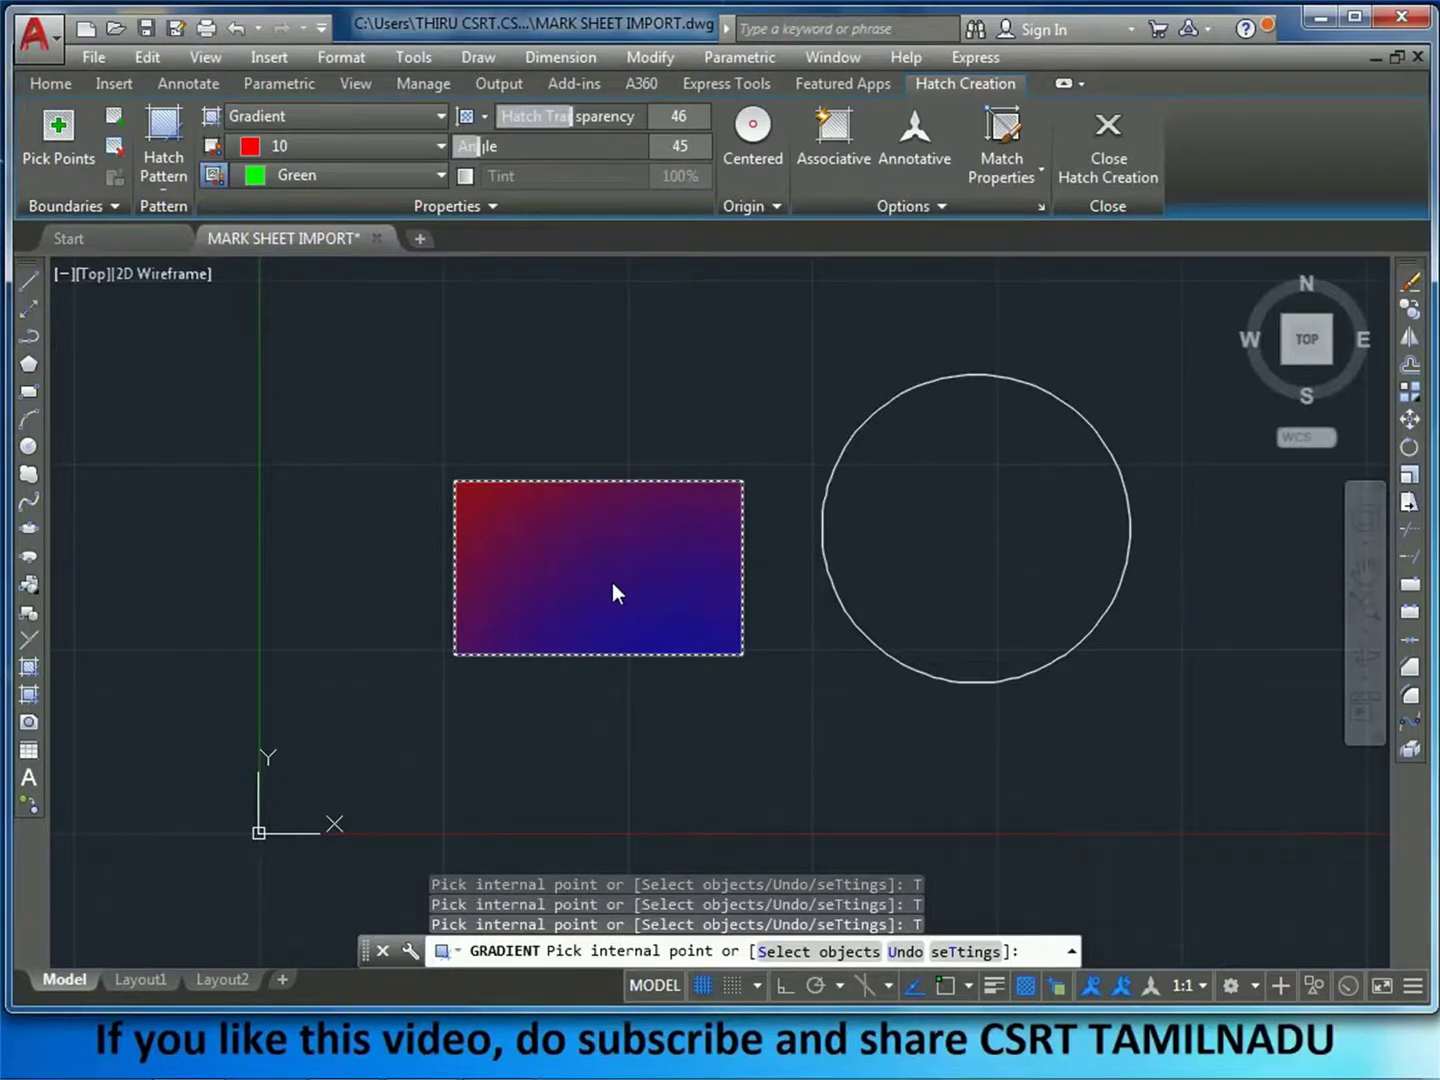
Step: Reopen the gradient settings with SET and turn Centered back on
type("set")
key("Return")
left_click(512, 616)
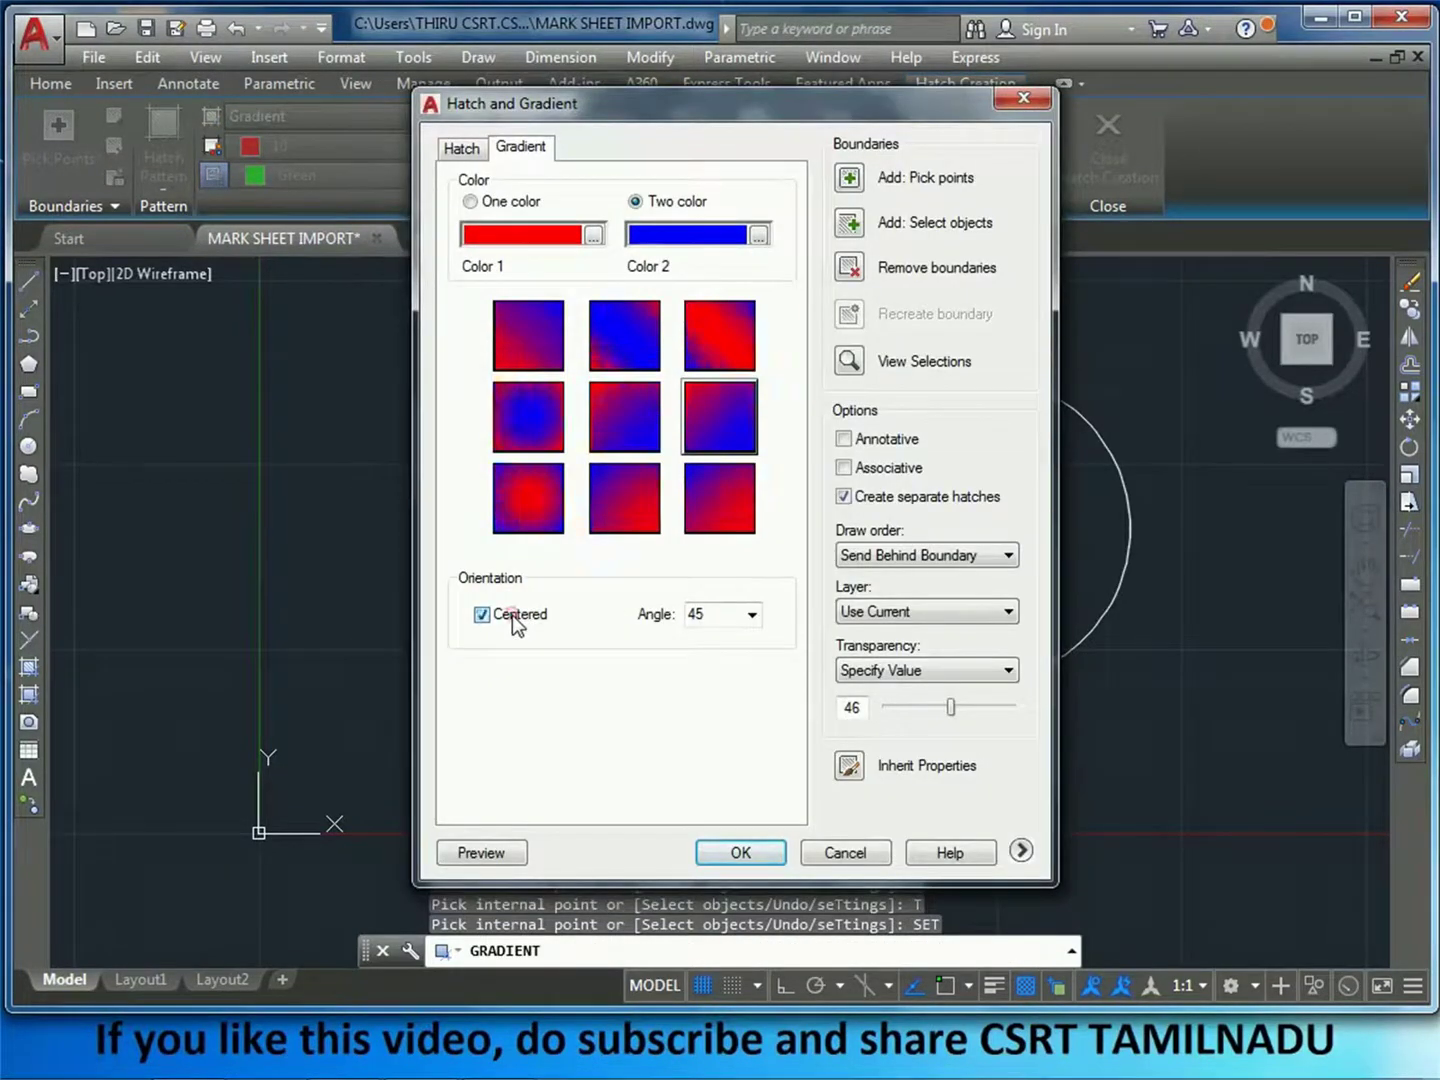
Step: Apply the centred red-blue gradient to the circle as well and finish the command
left_click(741, 852)
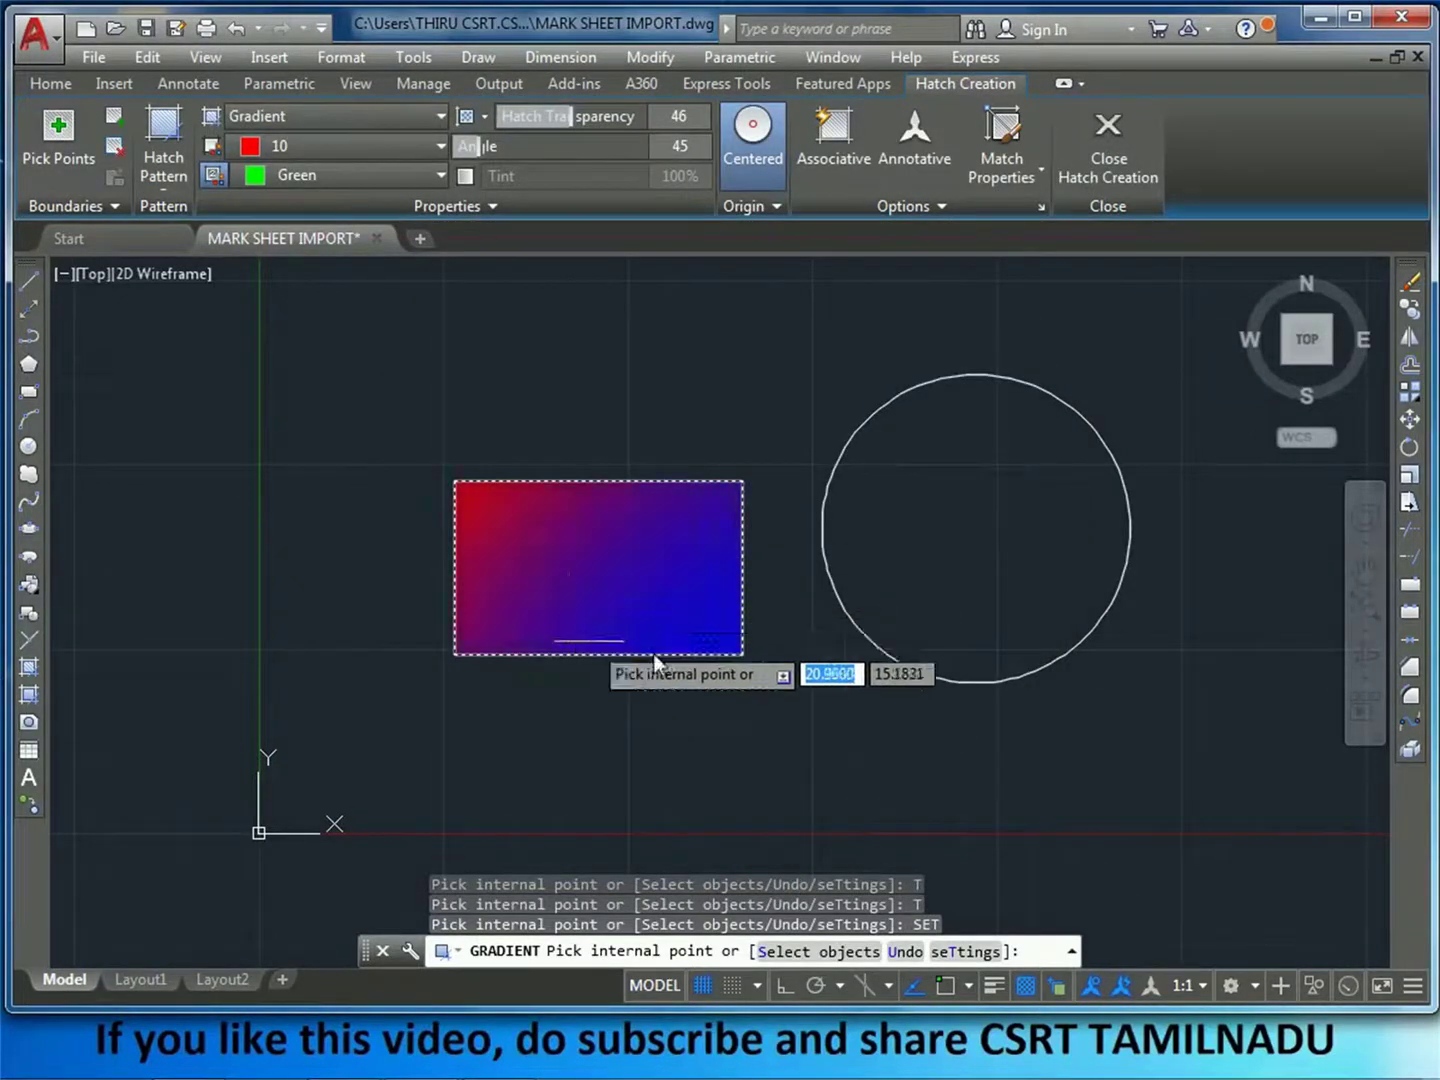
left_click(954, 536)
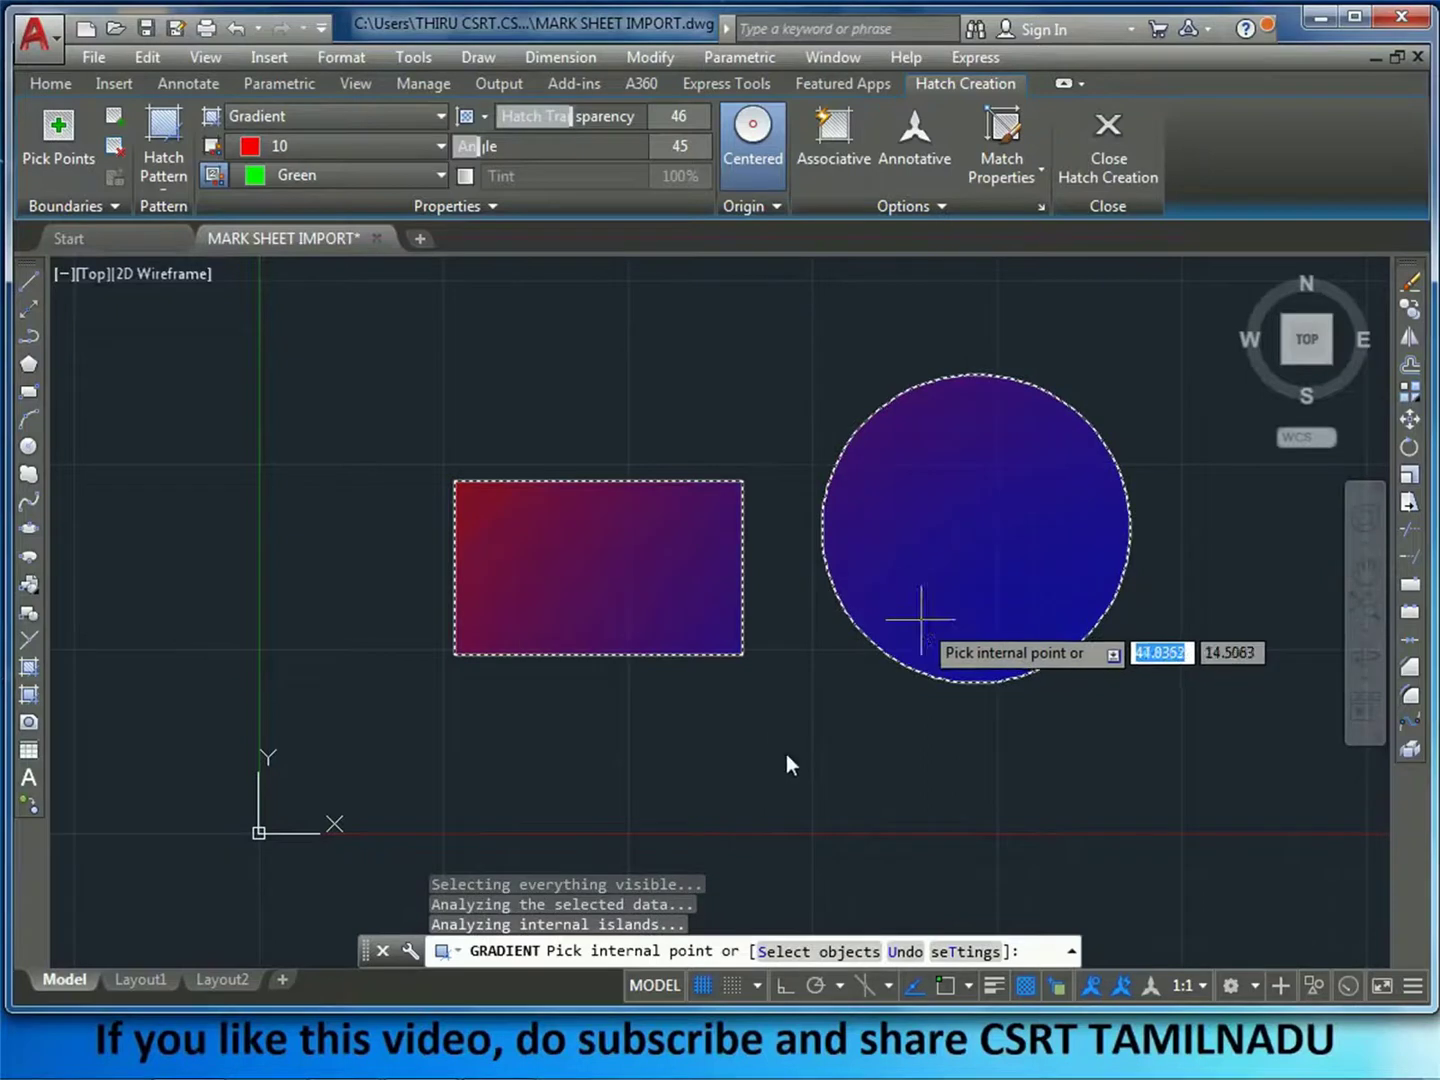
key("Return")
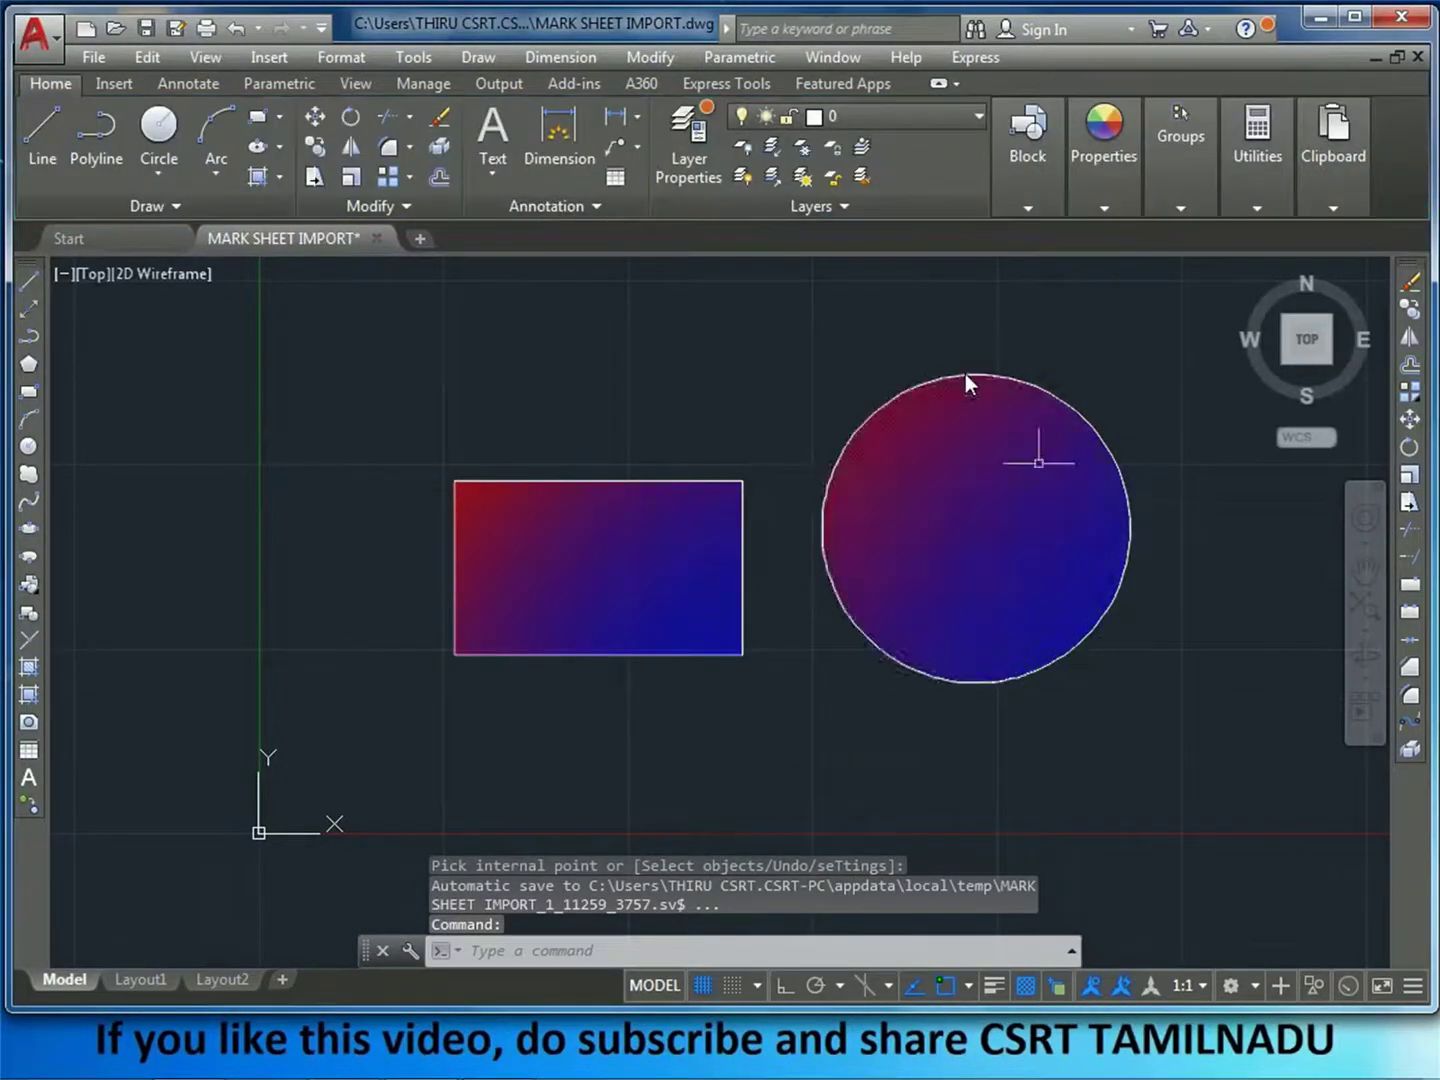
Step: Turn off centering on the circle's gradient hatch through Hatch Edit (HE)
left_click(1004, 566)
left_click(1005, 561)
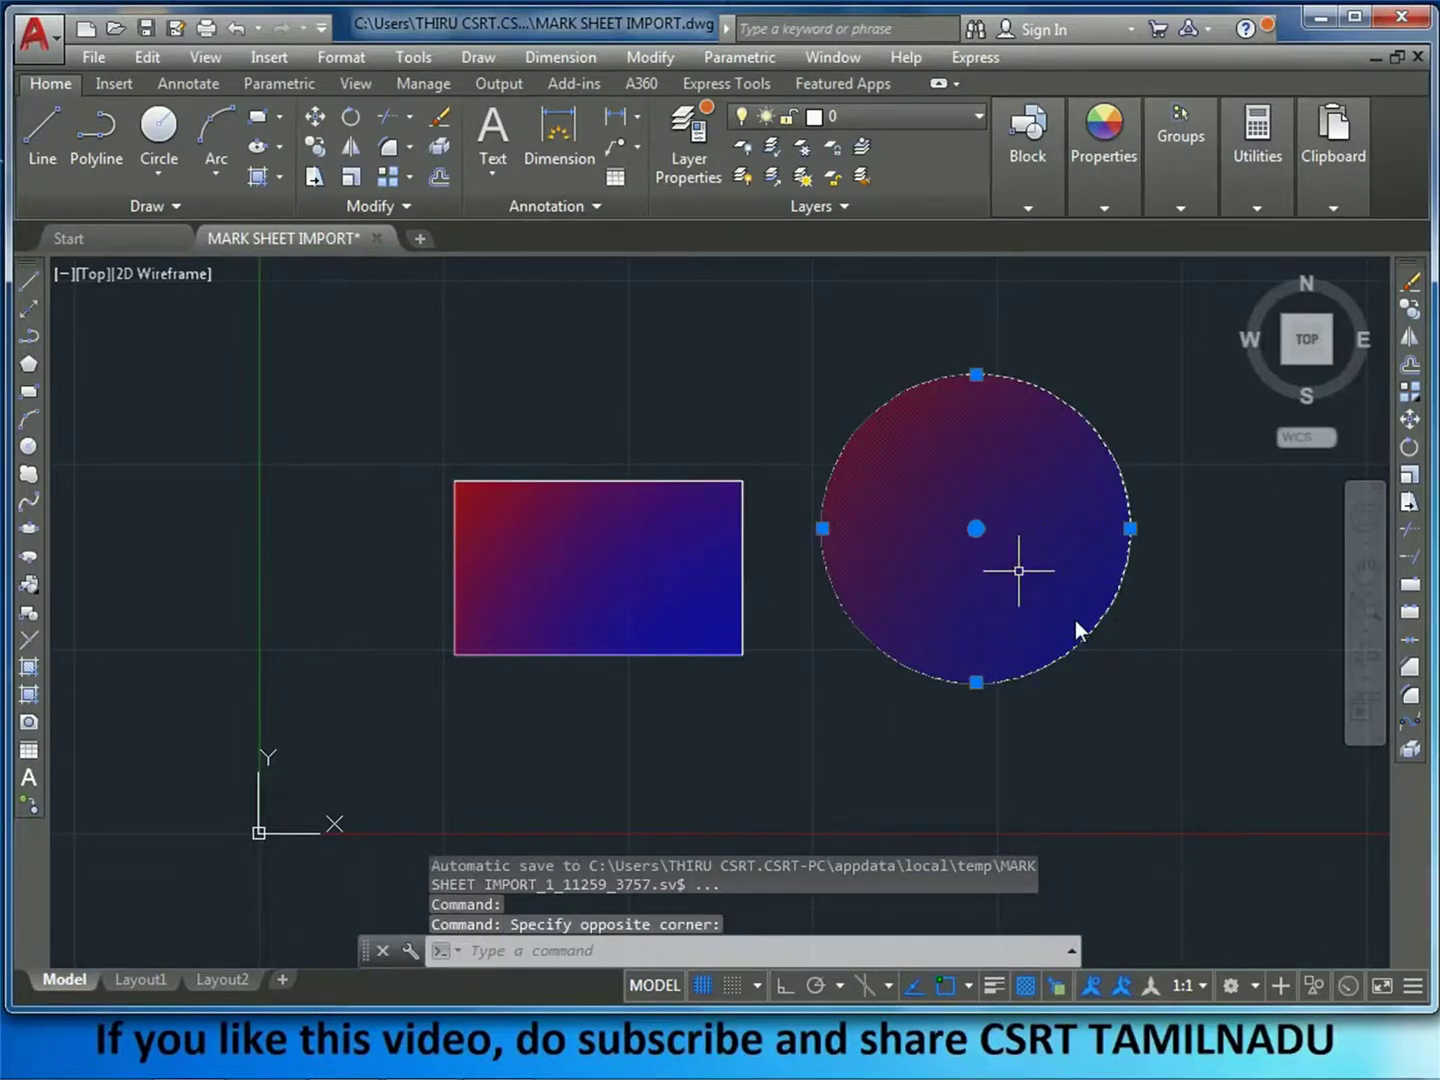
type("HE")
key("Return")
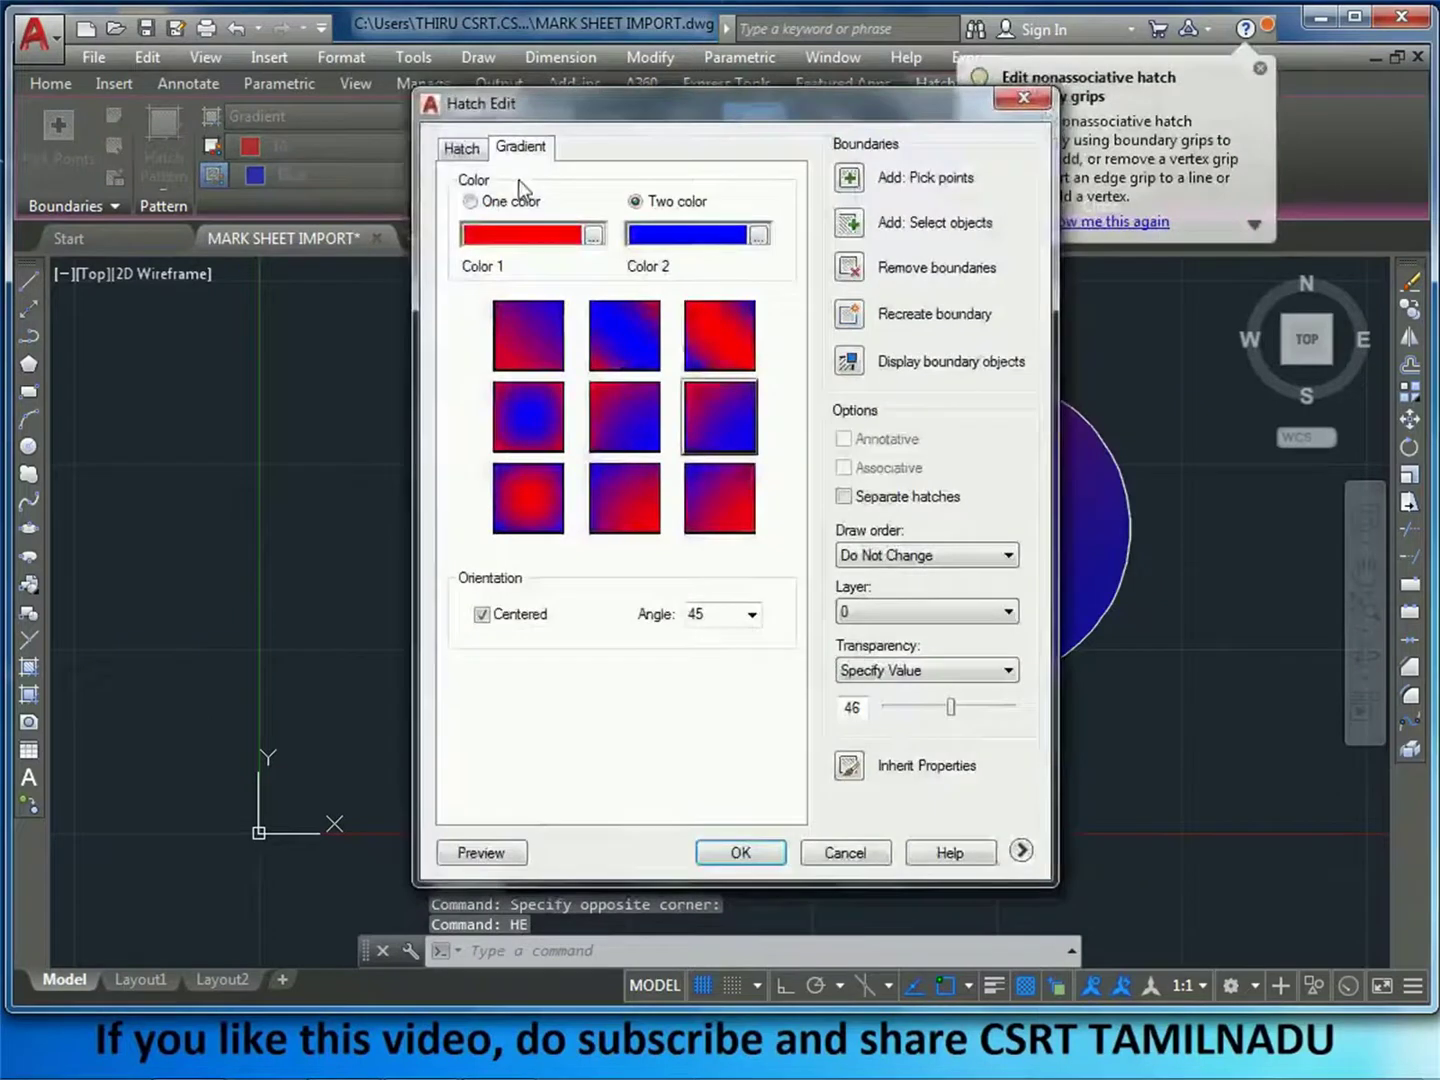
left_click(524, 616)
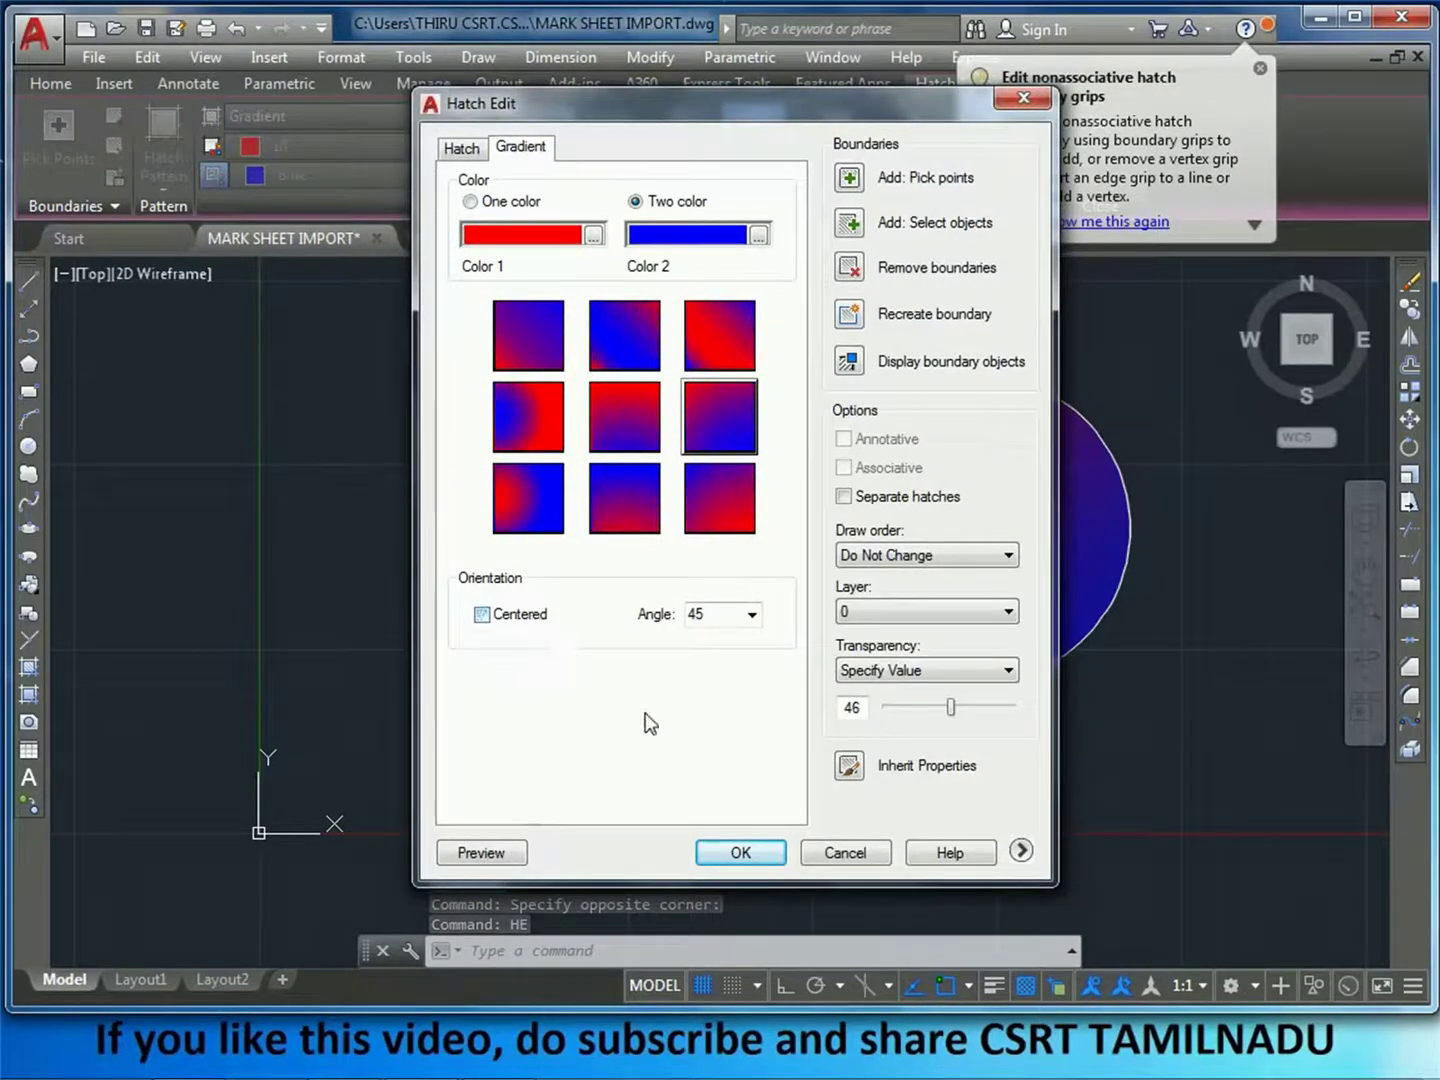
left_click(743, 852)
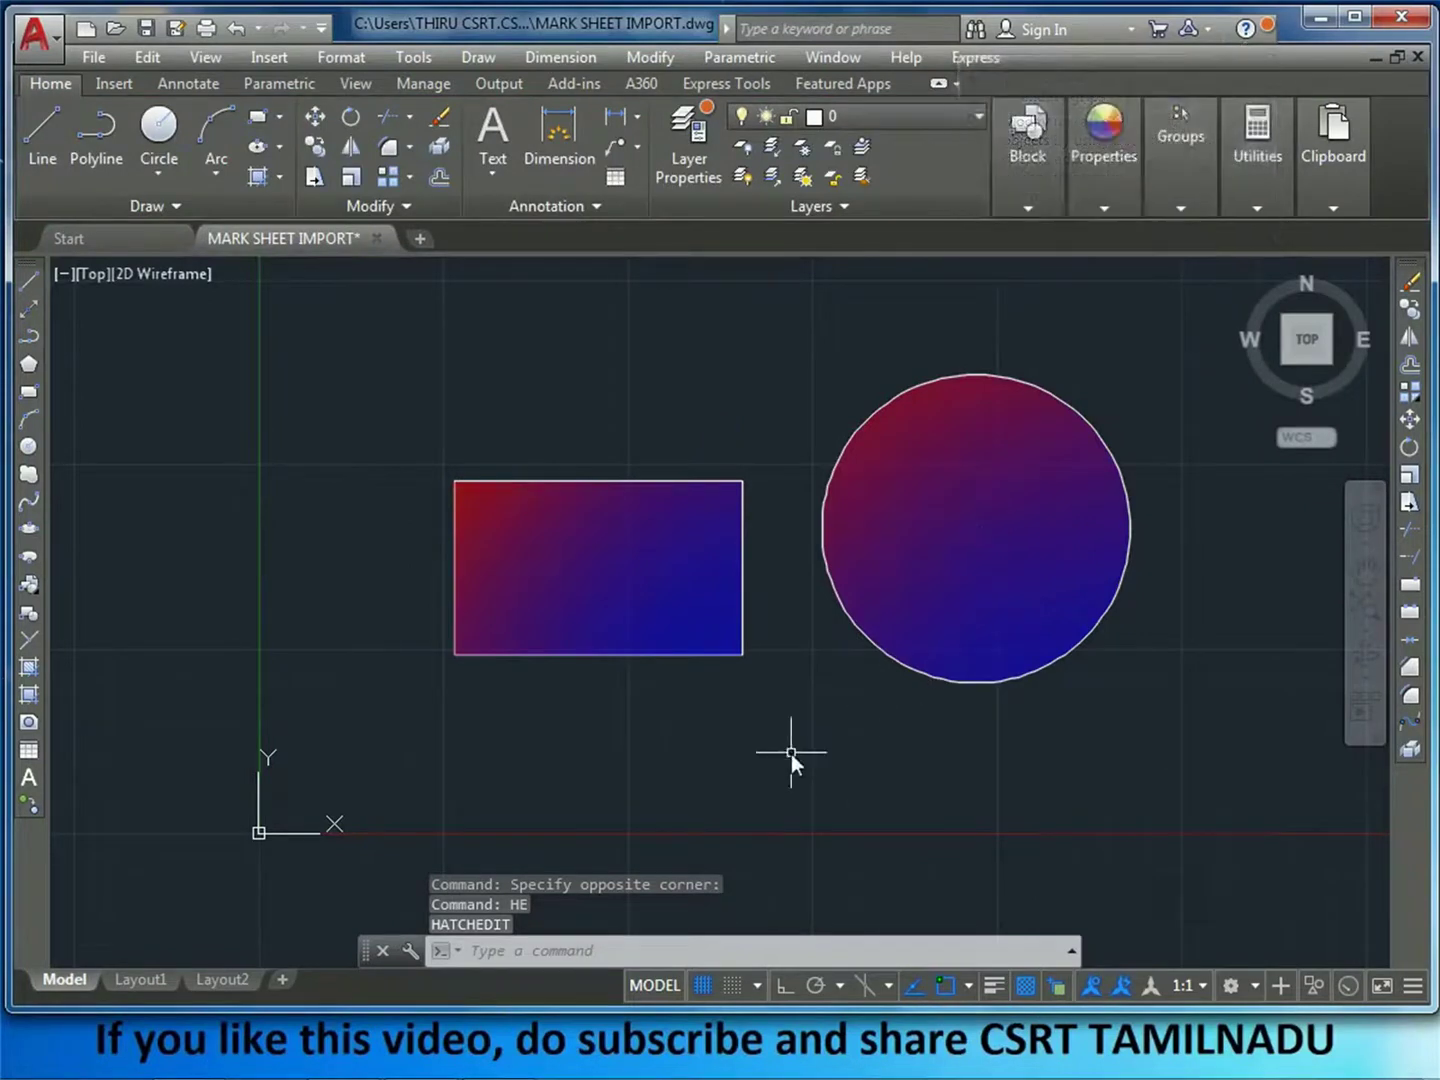
Step: Change the circle's gradient angle from 45 to 0 via Hatch Edit
left_click(940, 585)
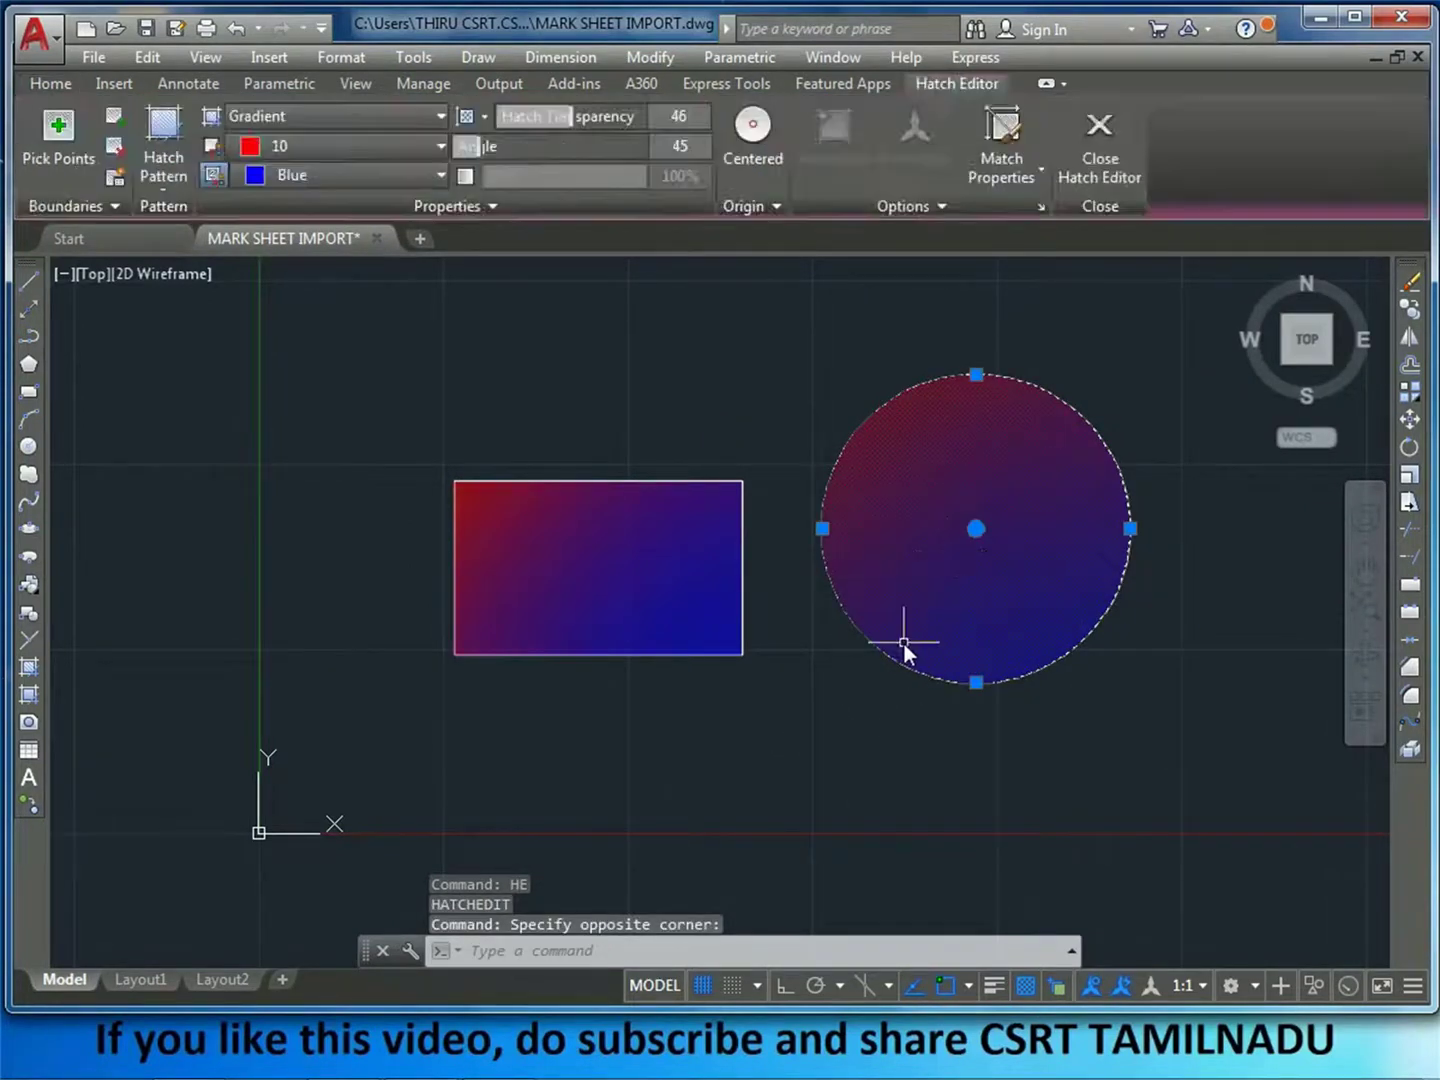
type("HE")
key("Return")
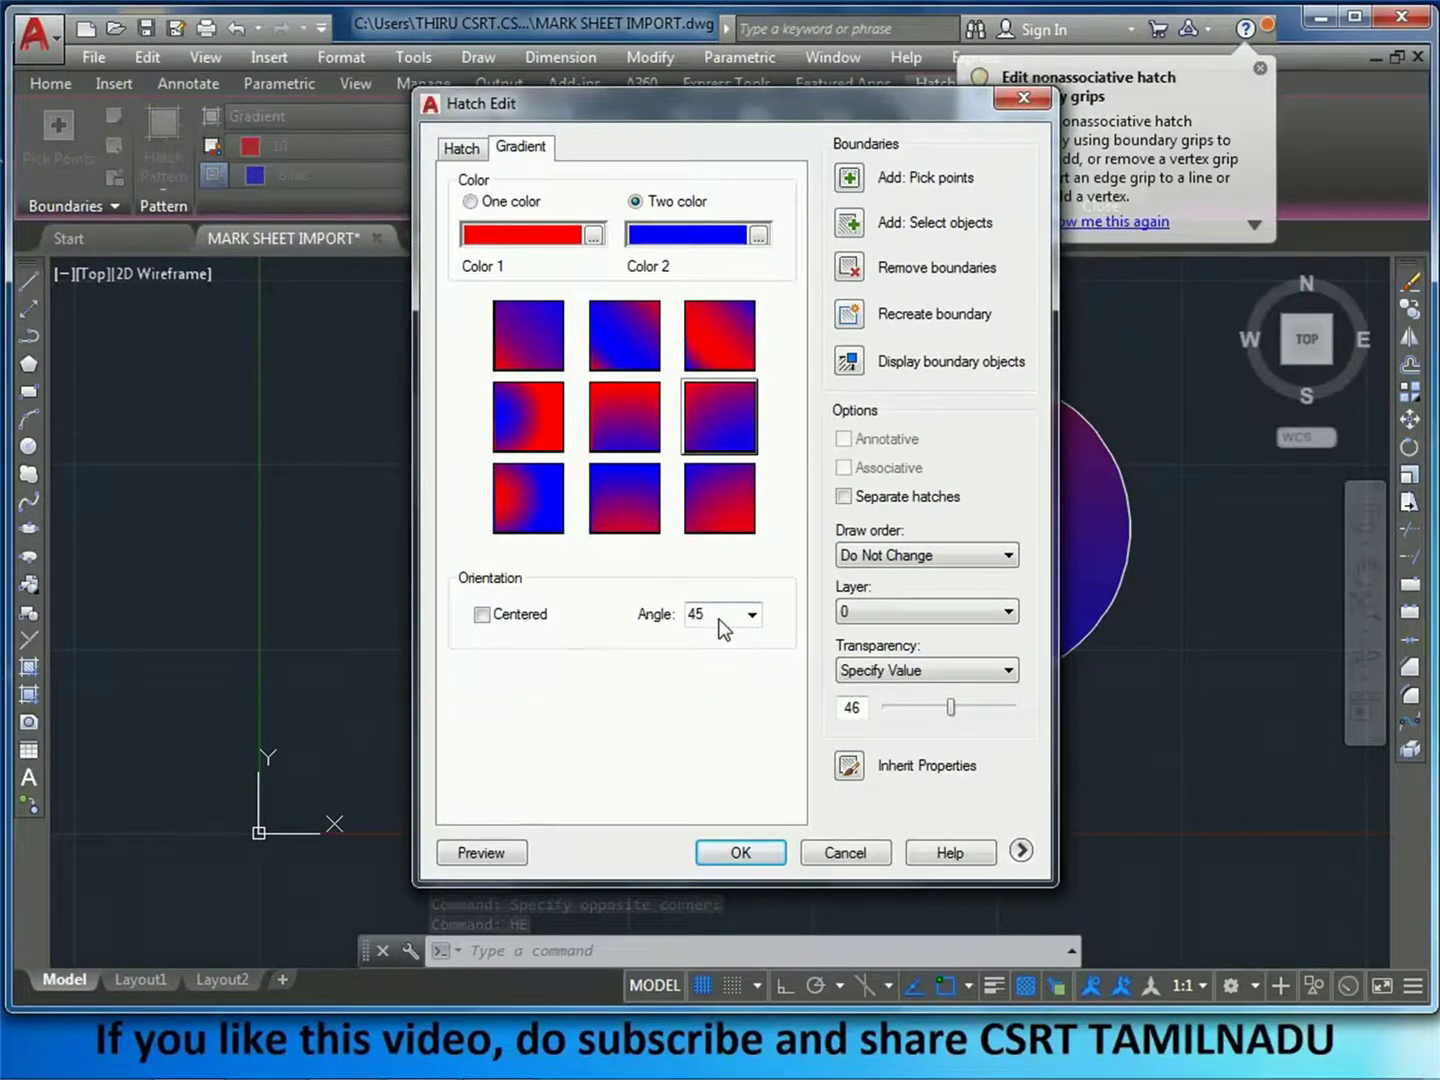
left_click_drag(719, 620, 604, 608)
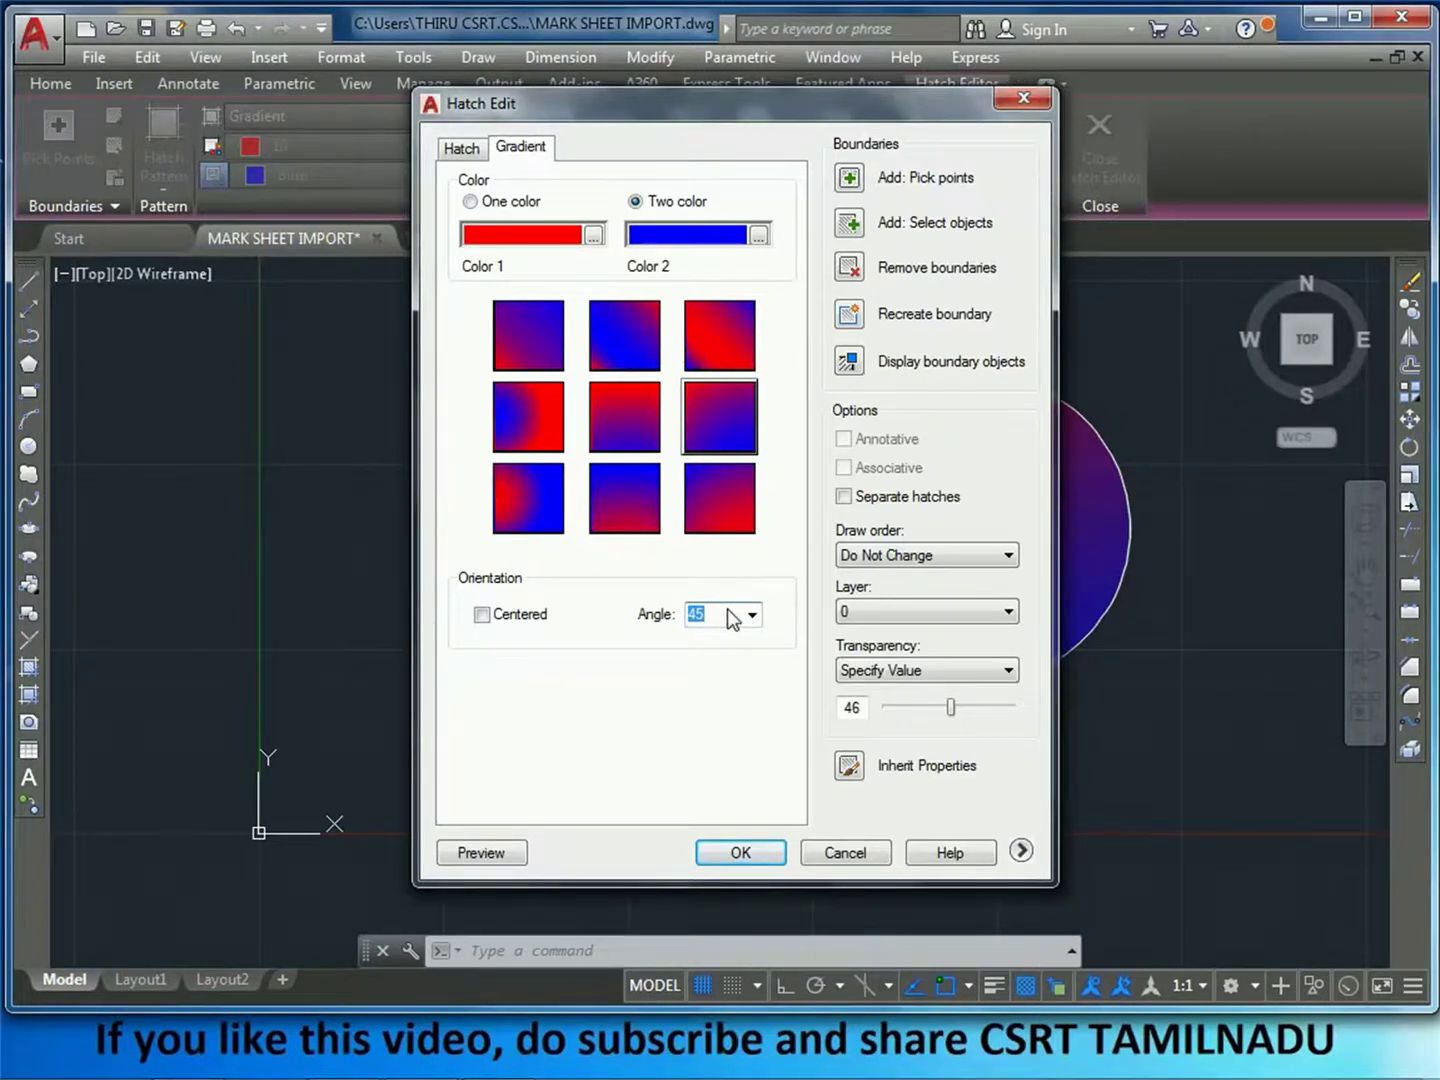
key("Return")
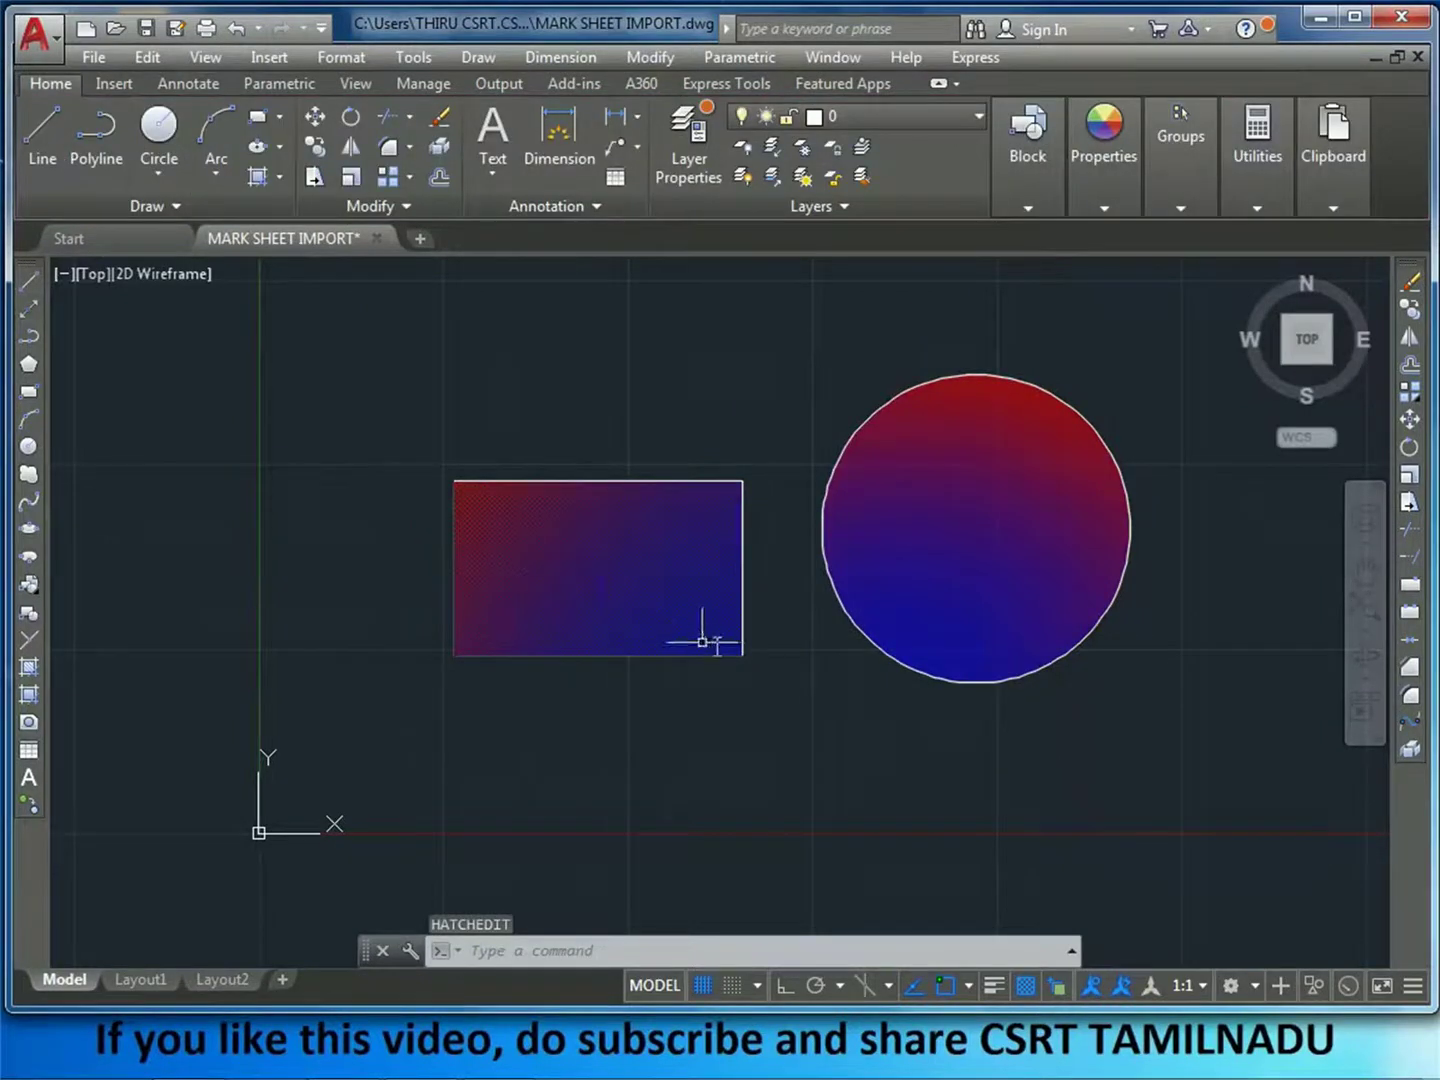
Step: Use Hatch Edit (HE) to set the rectangle's gradient angle to 90
left_click(636, 585)
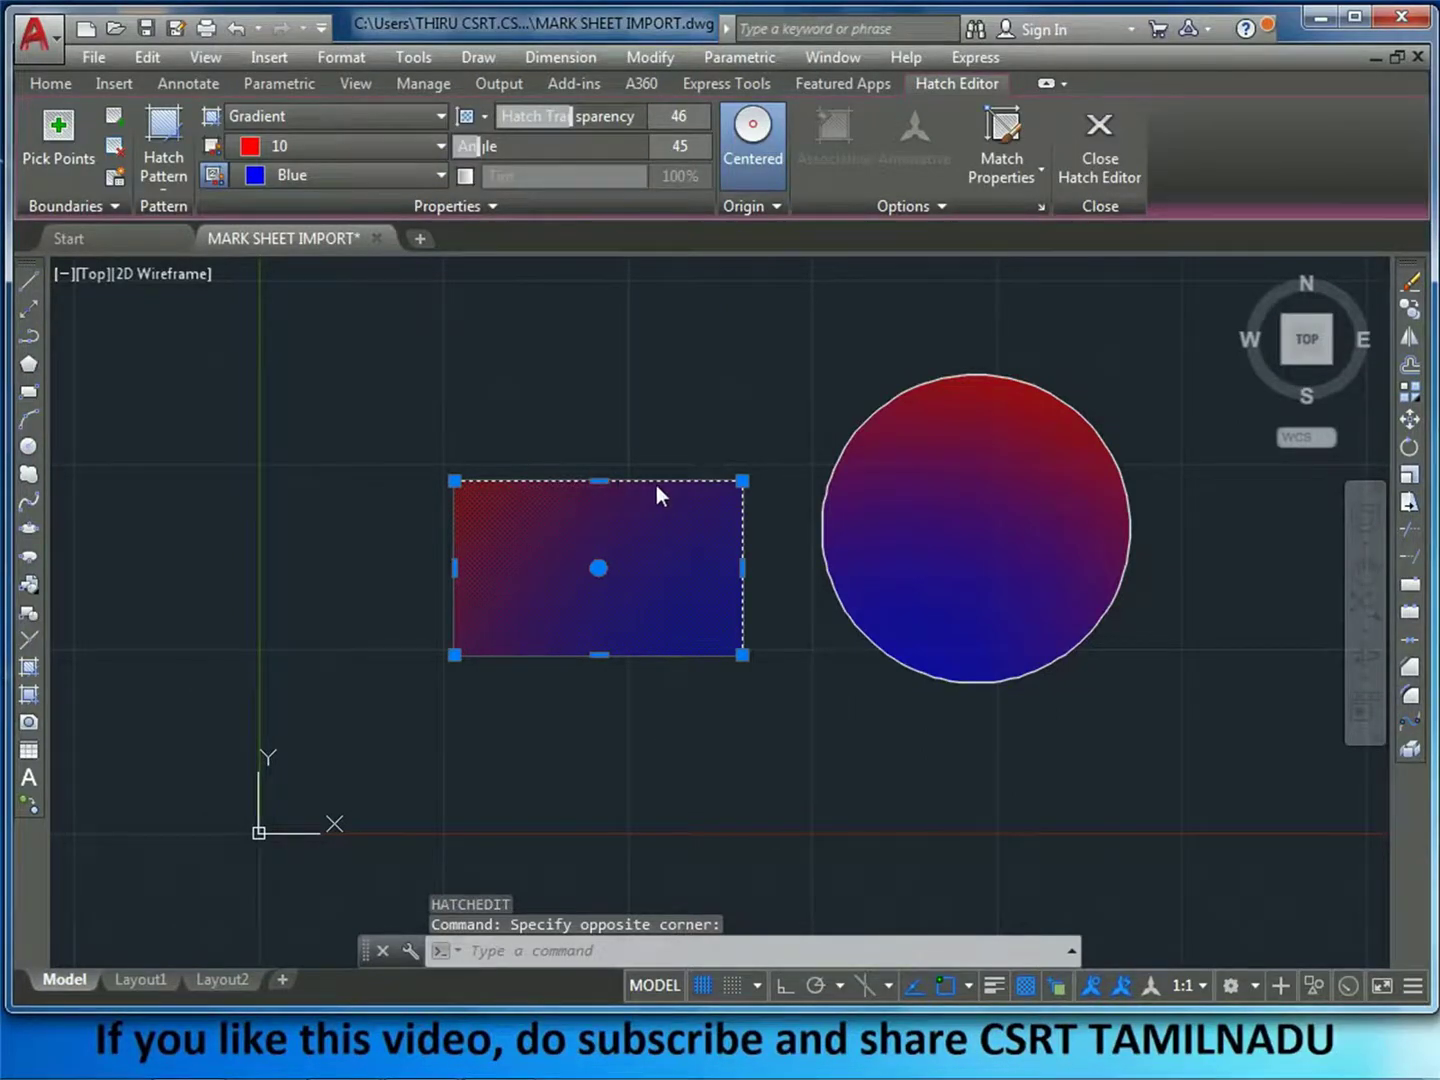
type("he")
key("Return")
double_click(715, 612)
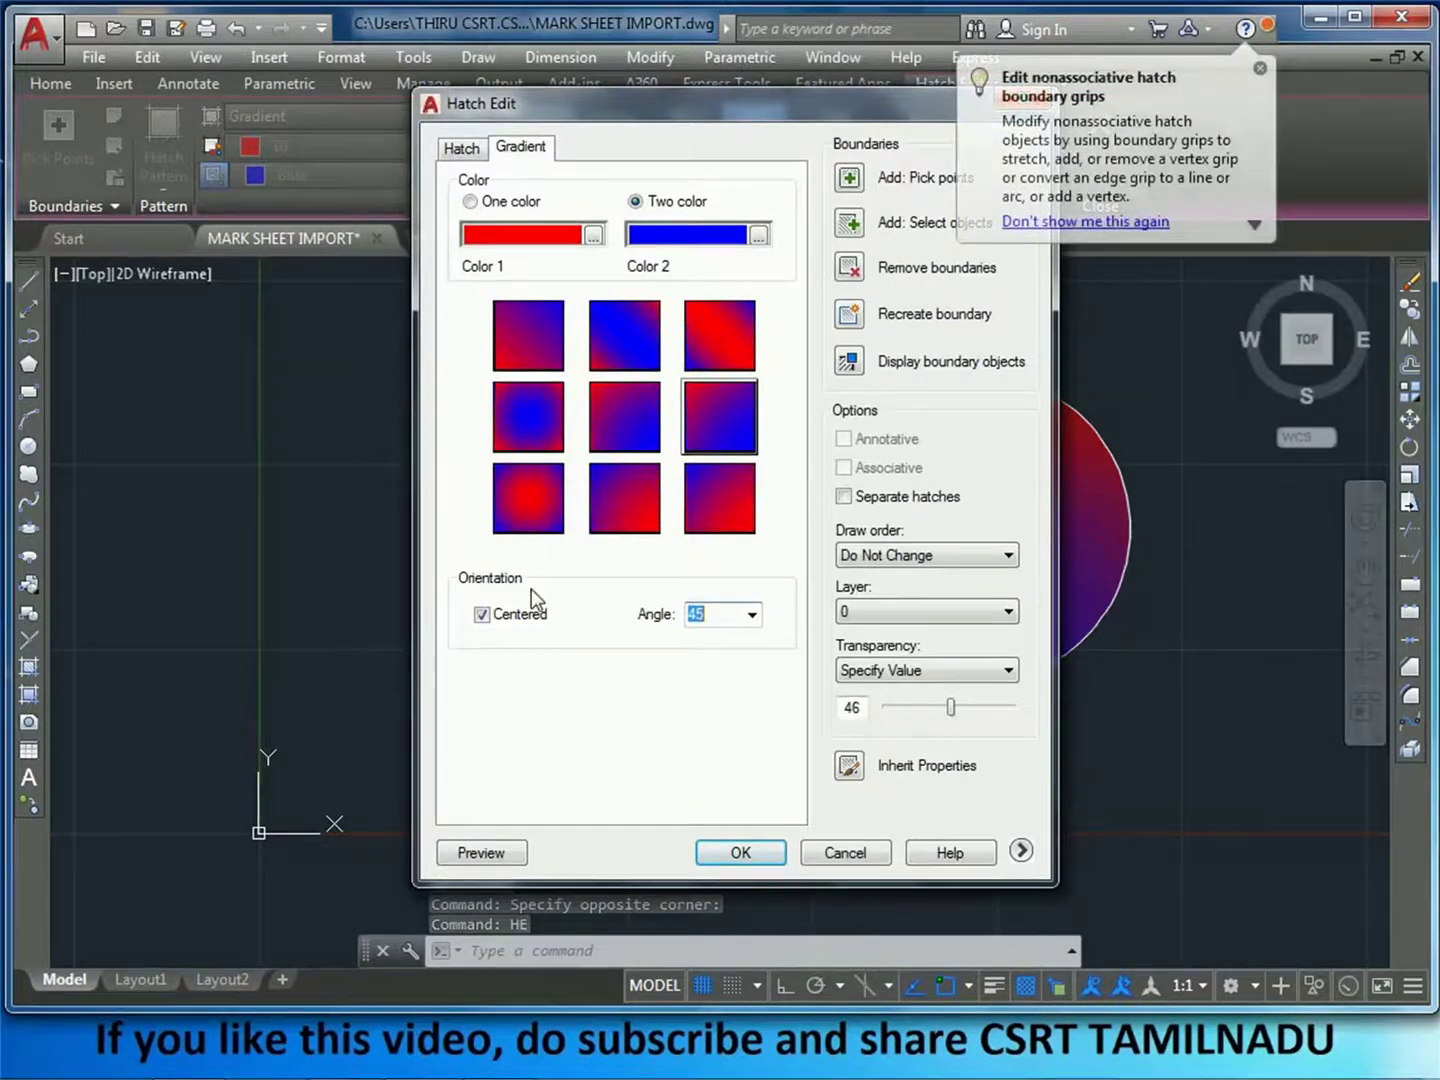
type("90")
key("Return")
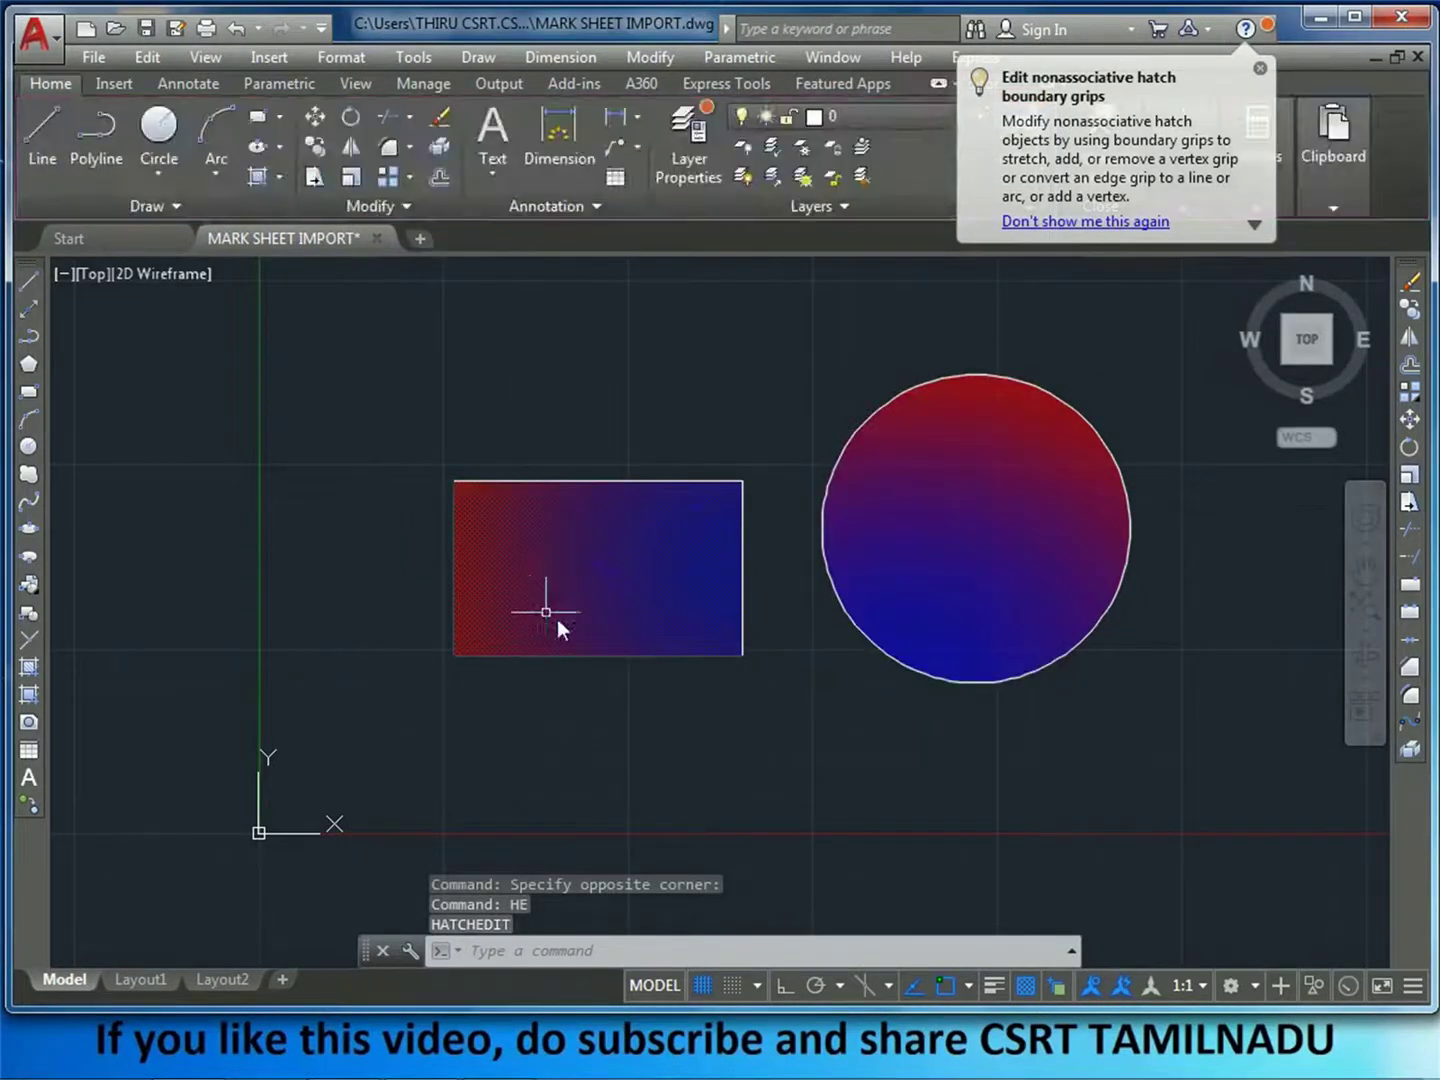
Step: Change the rectangle's gradient angle to 0 so it runs red at top to blue at bottom
left_click(743, 586)
left_click(721, 587)
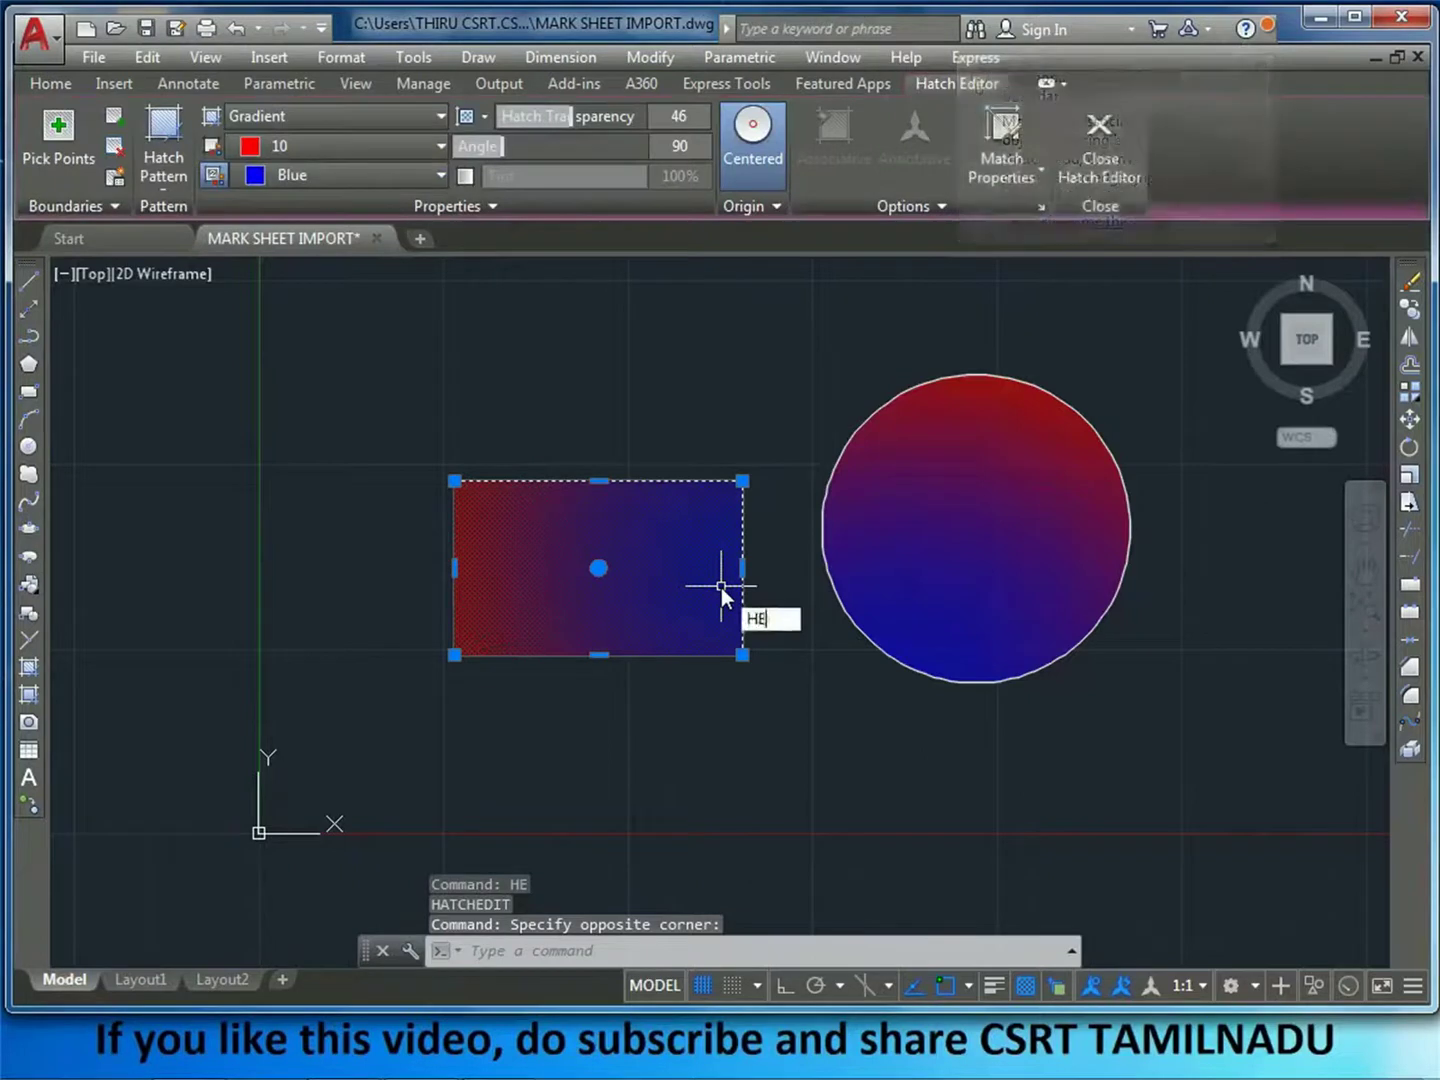
type("HE")
key("Return")
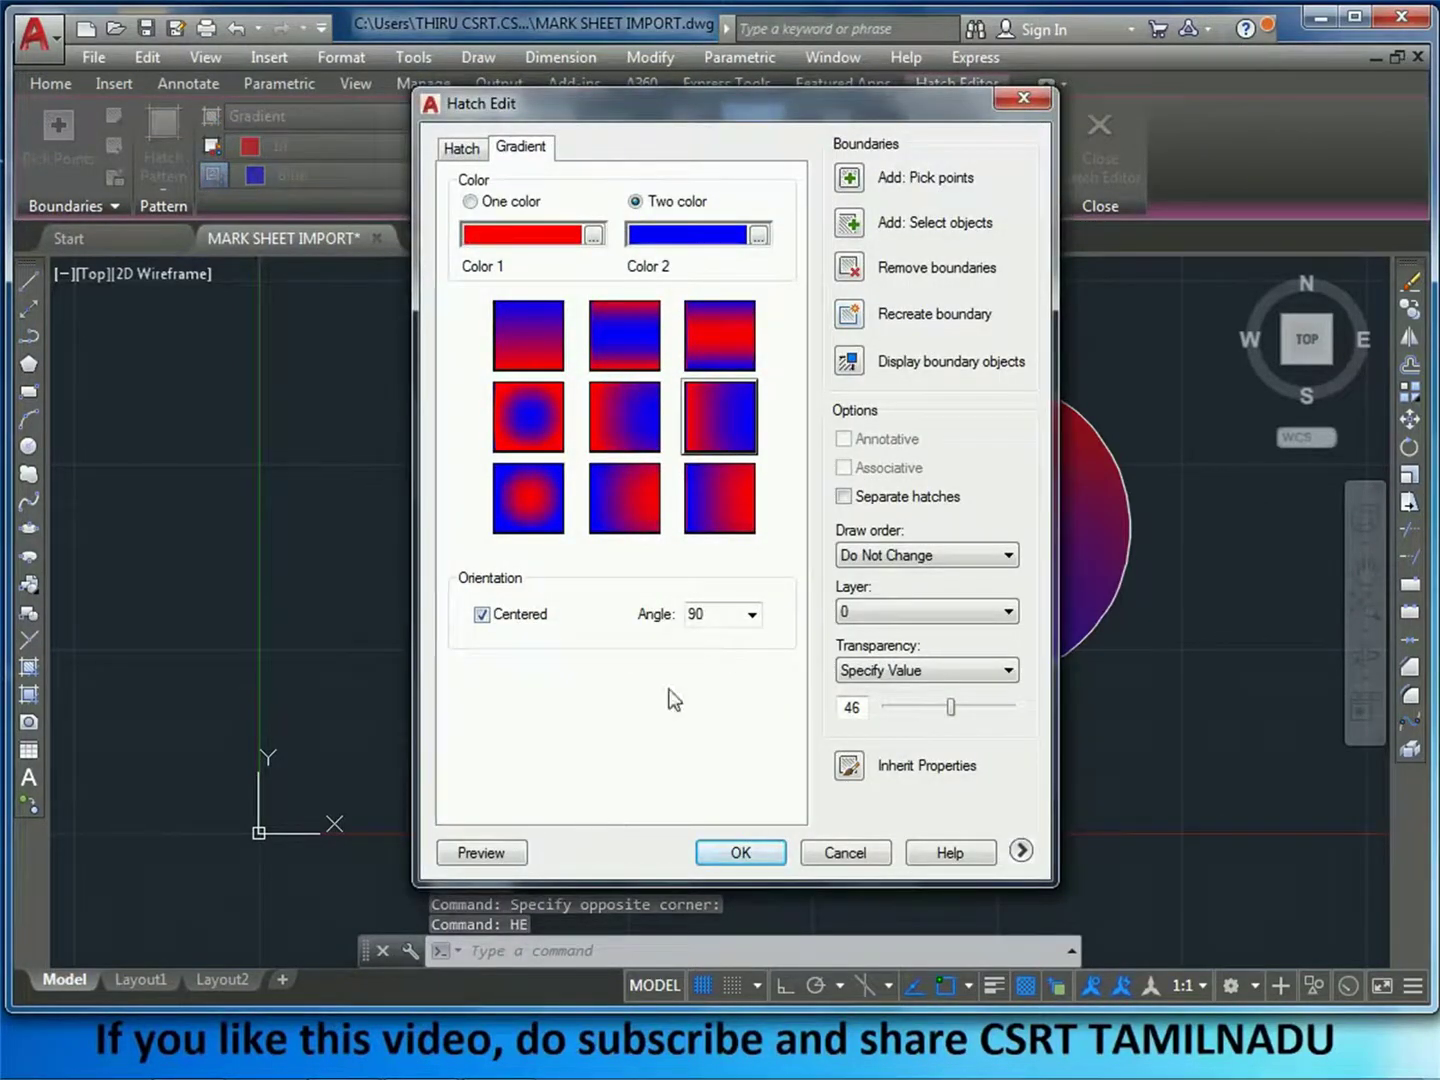
left_click(715, 617)
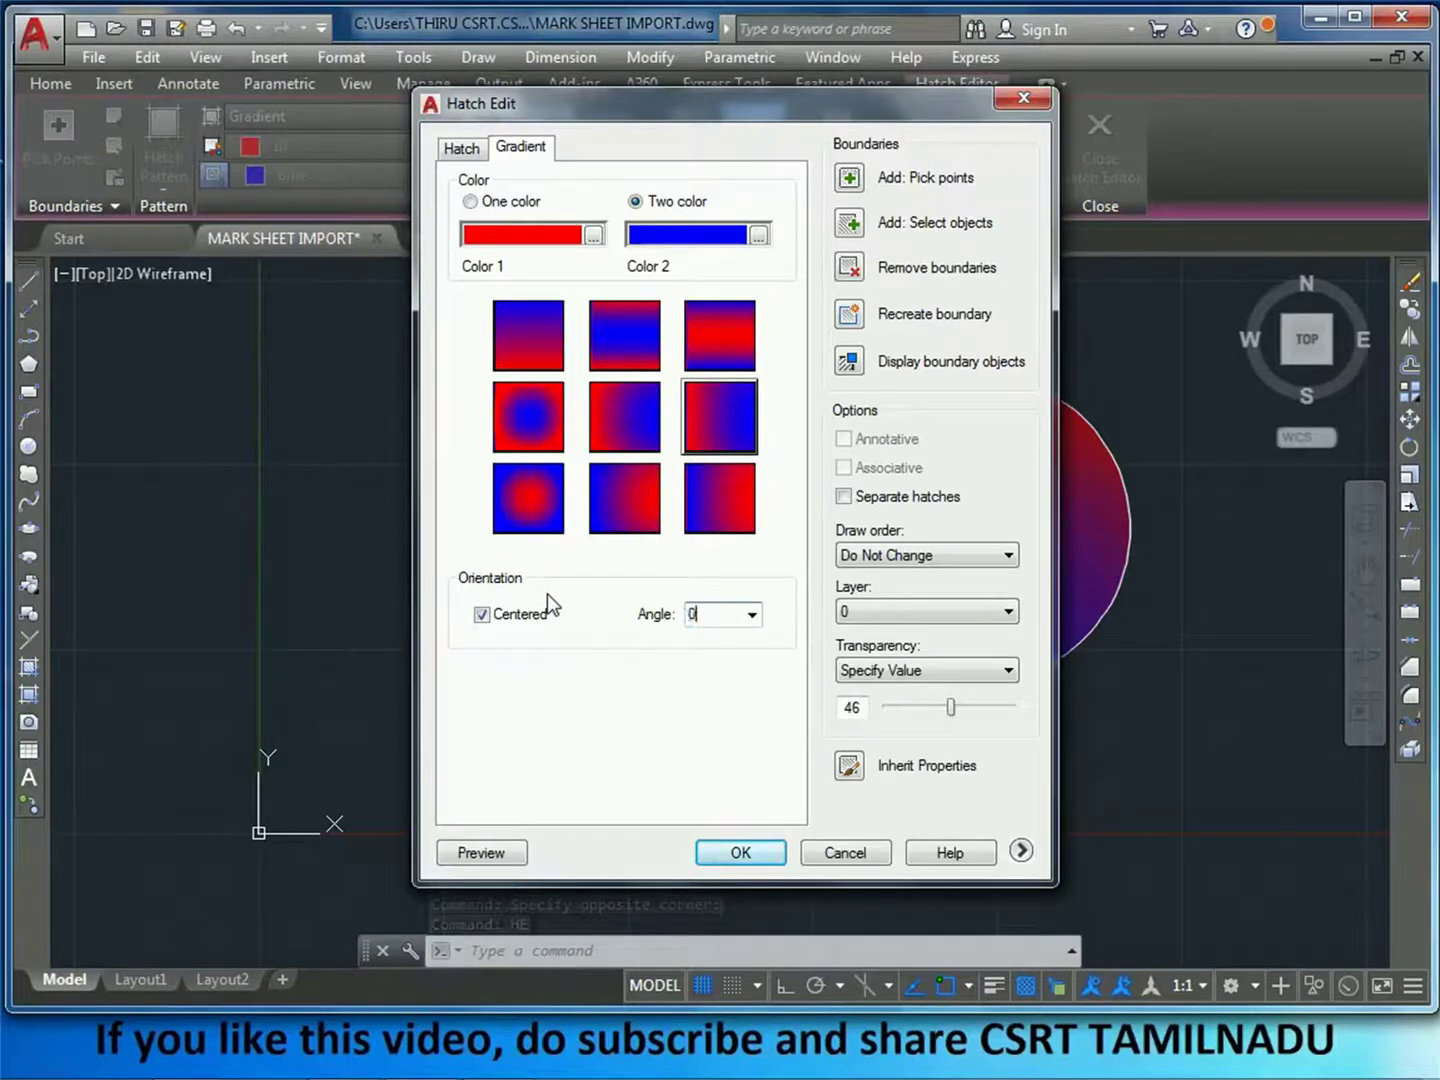
key("Return")
key("Escape")
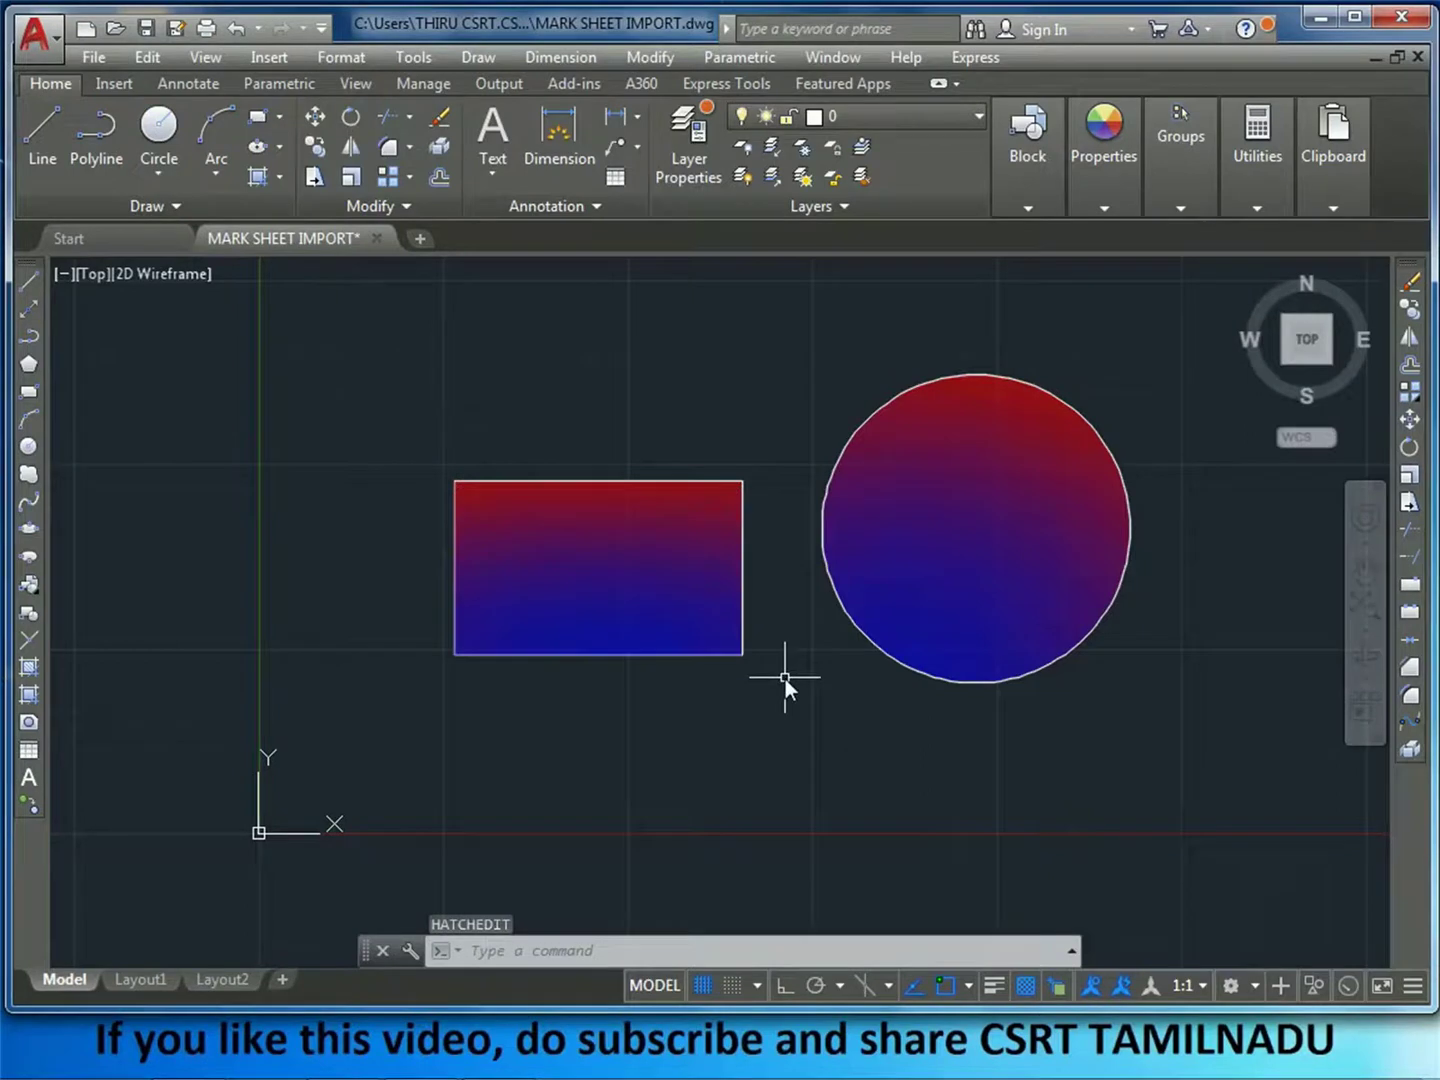
Step: Select the circle and rectangle gradient hatches together and delete them
left_click(894, 586)
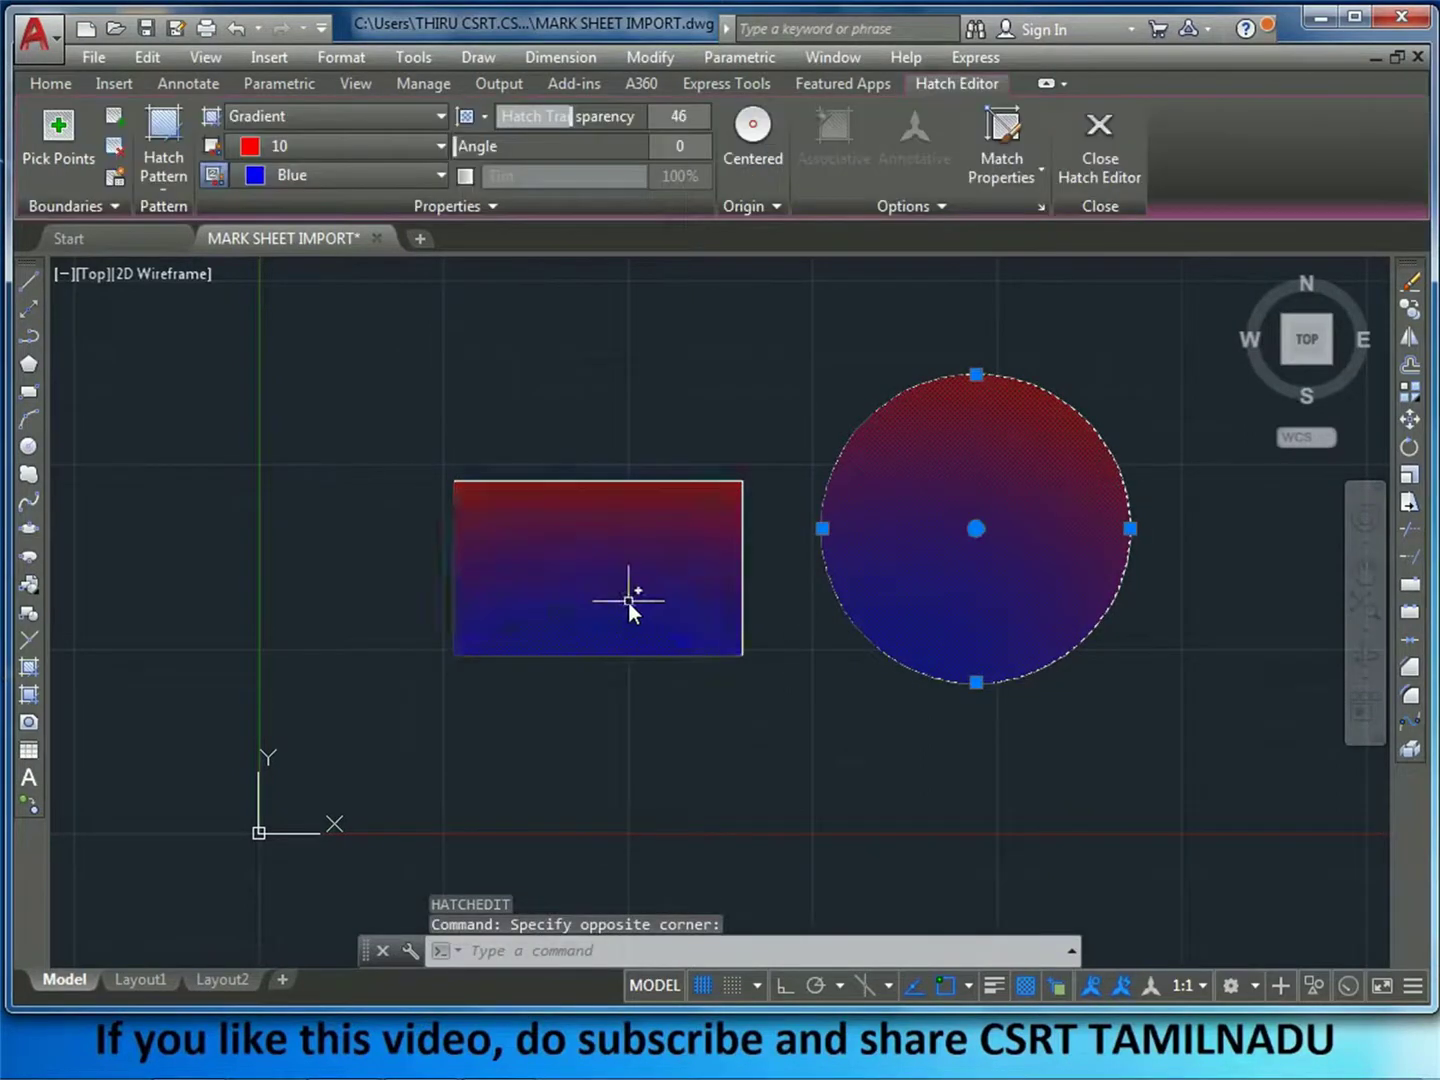
left_click(628, 602)
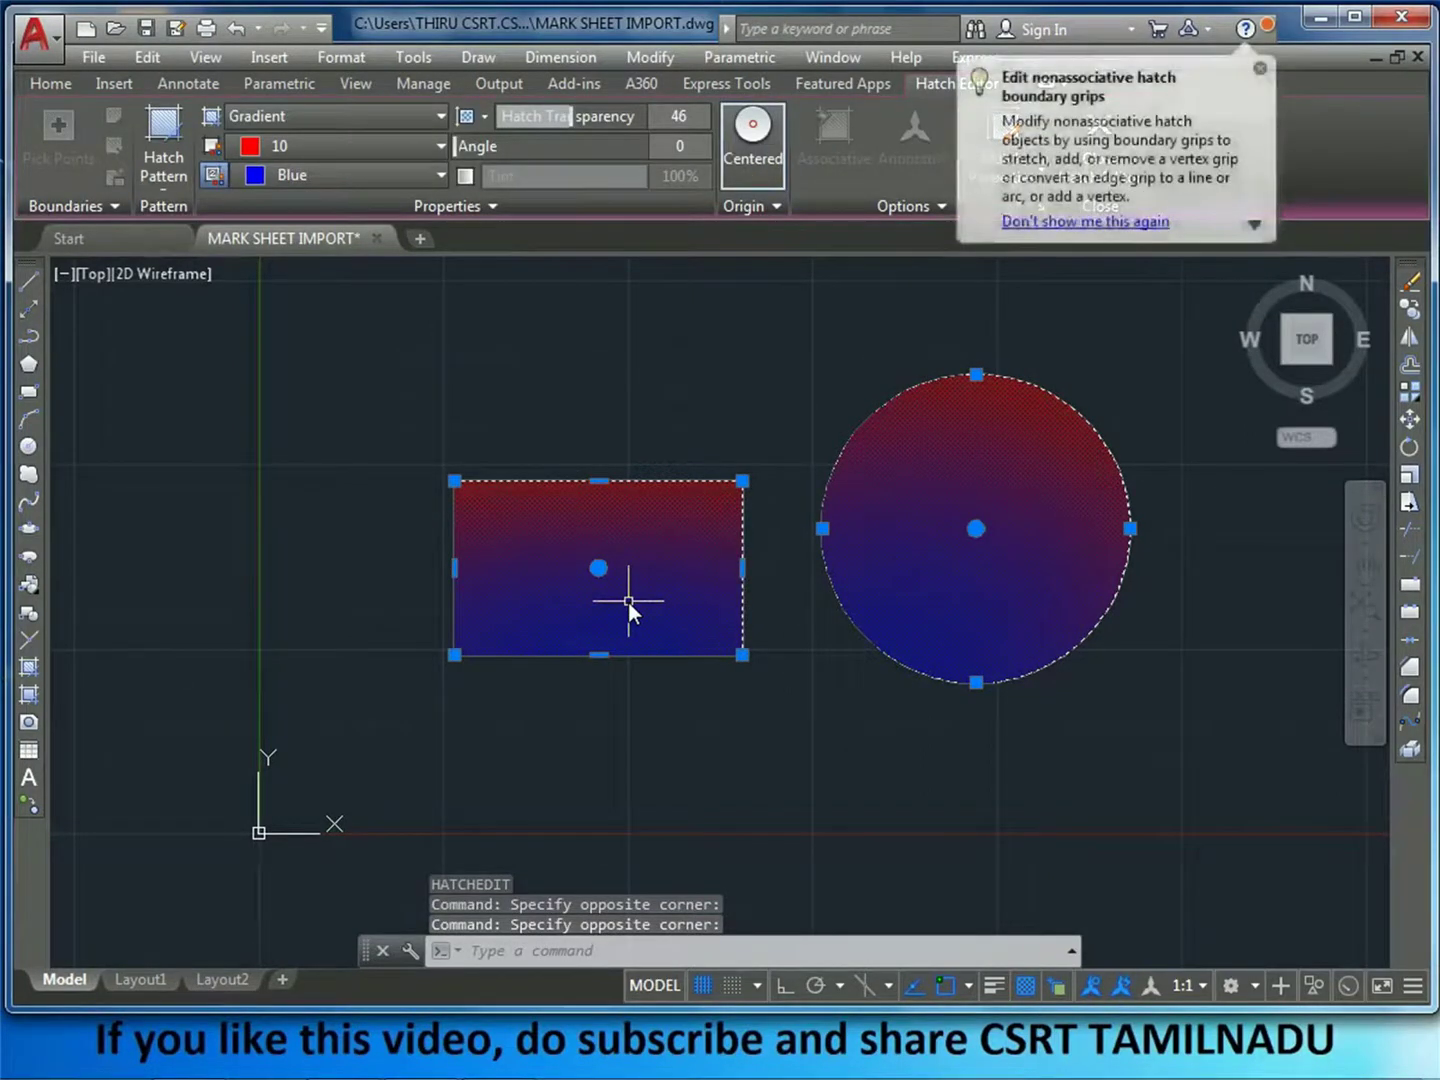
key("Delete")
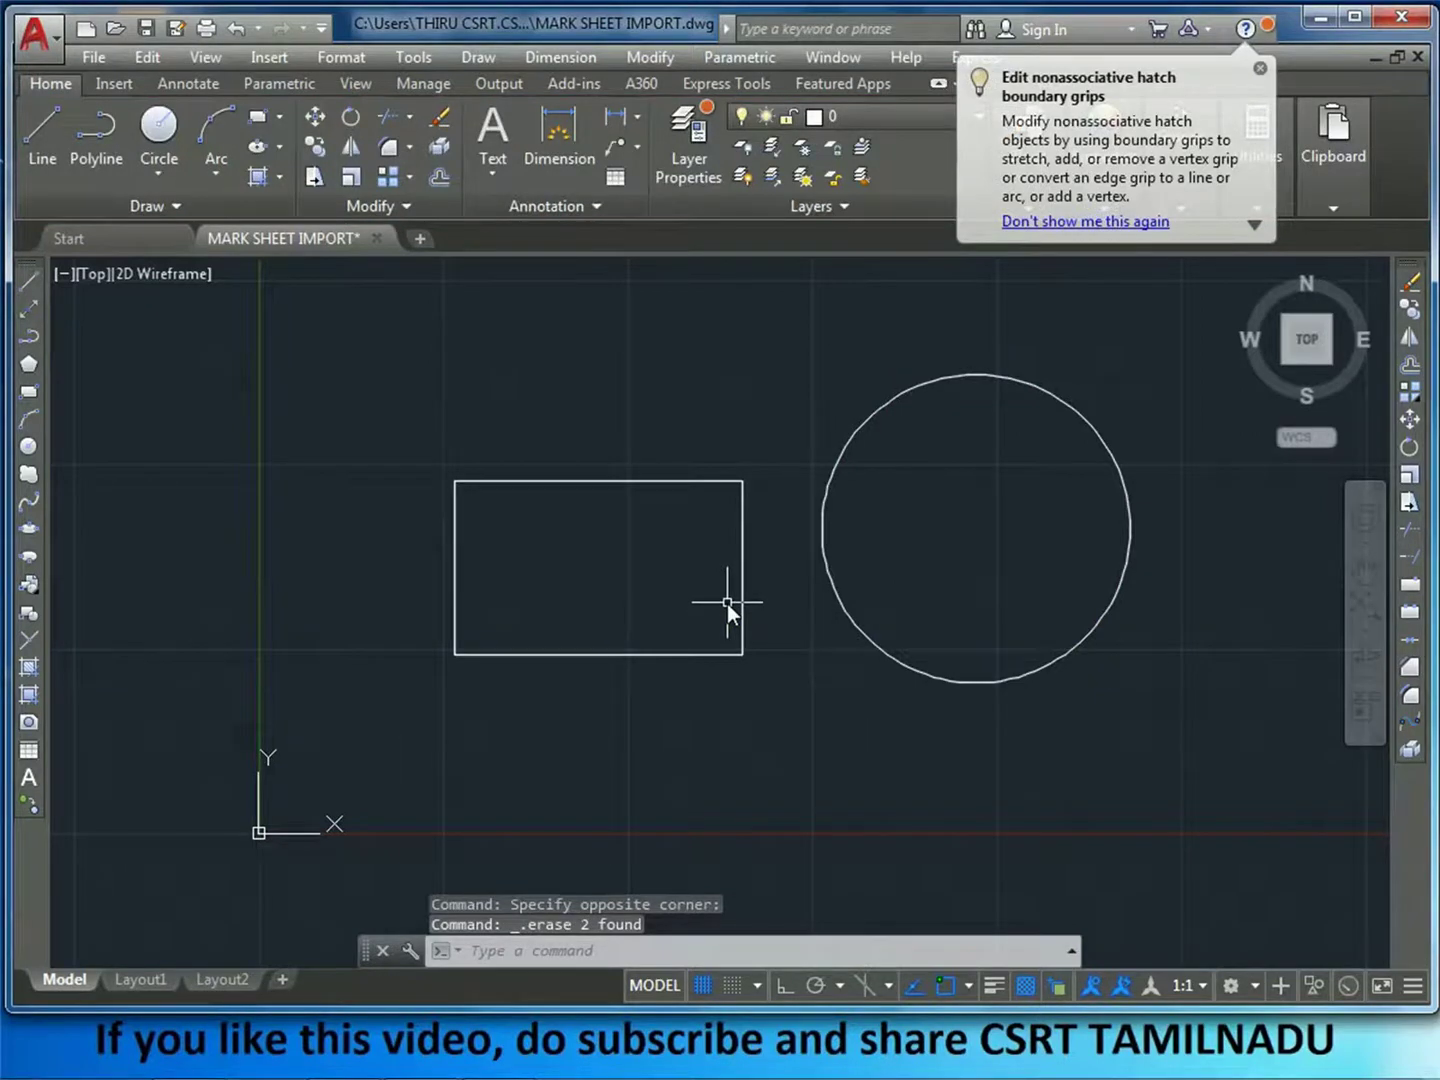